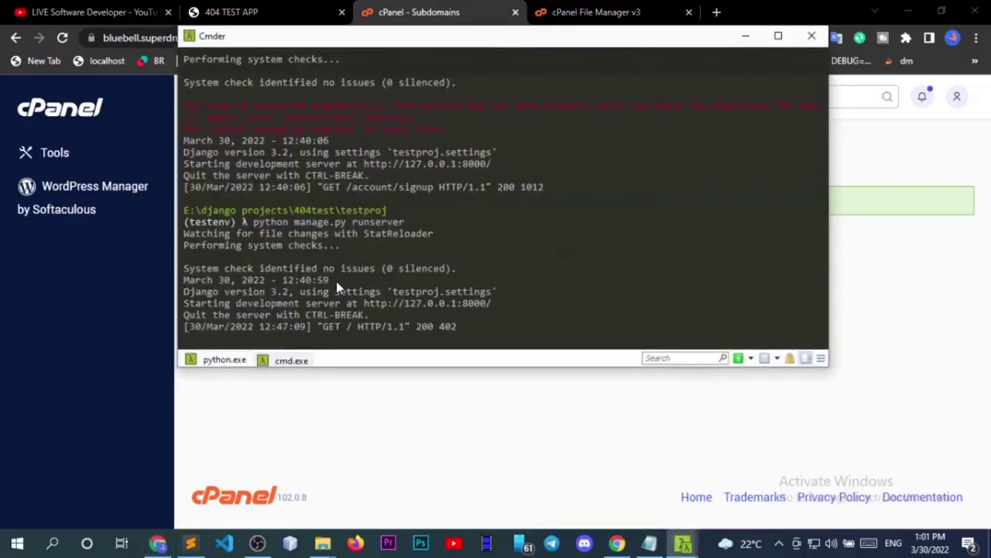
Stop and restart the Django server with 'python manage.py runserver'
key("ctrl+c")
key("Up")
key("Up")
key("Up")
key("Down")
key("Down")
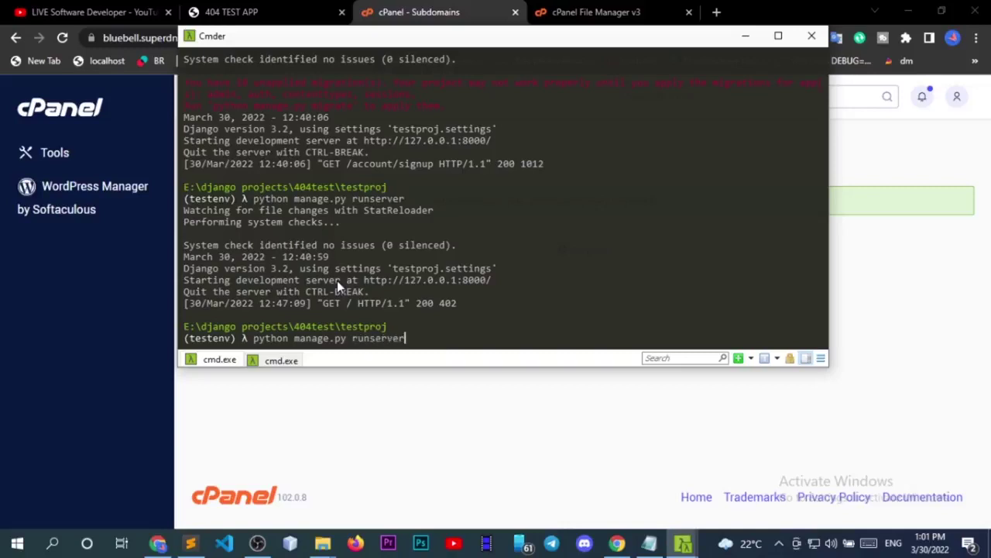
key("Return")
Minimize the screen recorder and bring Chrome back to the front
left_click(260, 544)
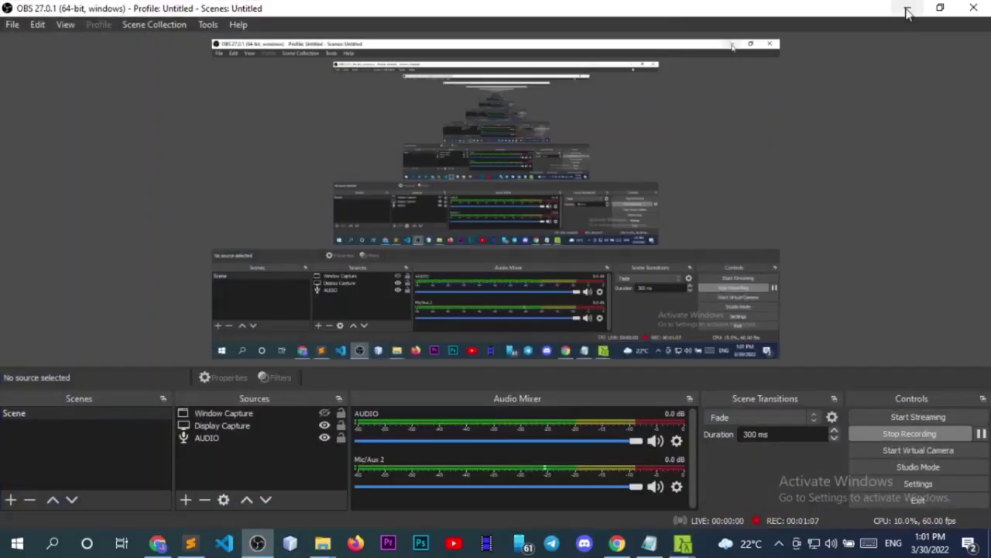
left_click(908, 11)
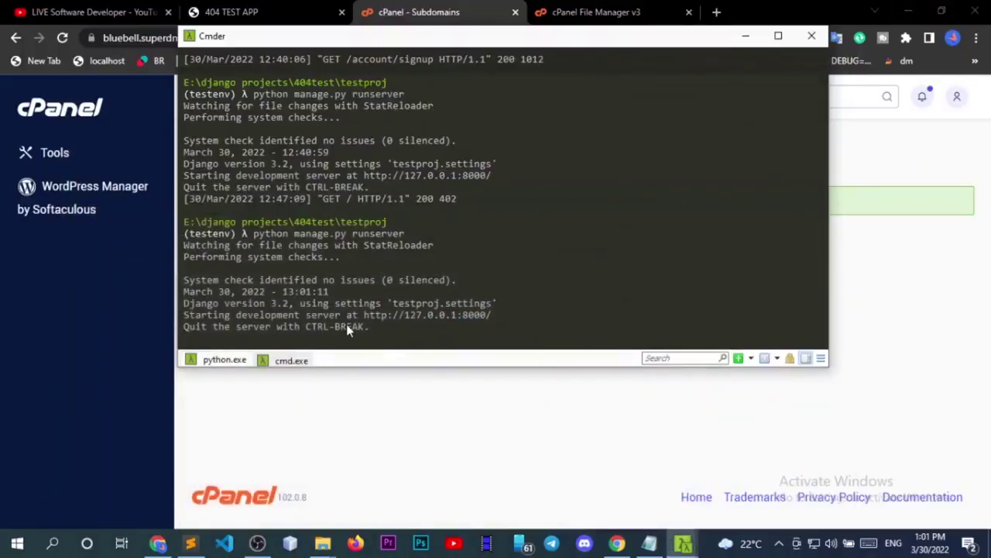
left_click_drag(385, 343, 183, 288)
left_click(977, 320)
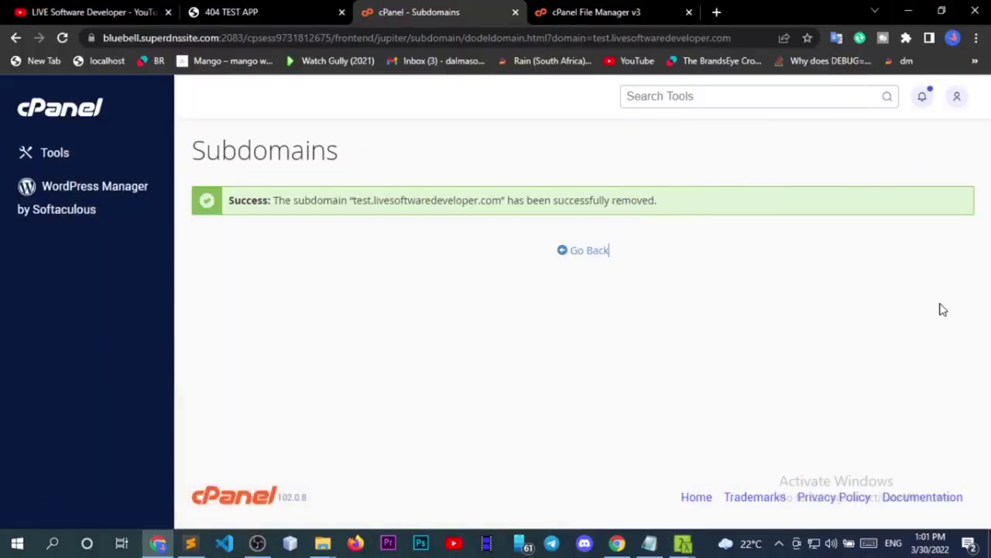
Reload the local 404 TEST APP and view its About page
left_click(194, 8)
left_click(60, 39)
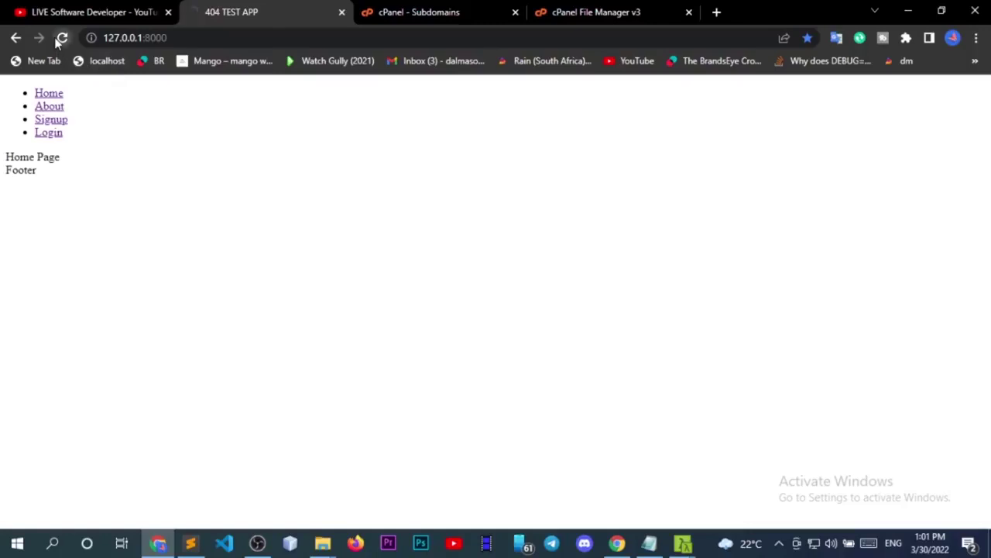
left_click(51, 113)
Check the About, Signup and Login page content, then return to cPanel Subdomains
left_click_drag(60, 157, 2, 138)
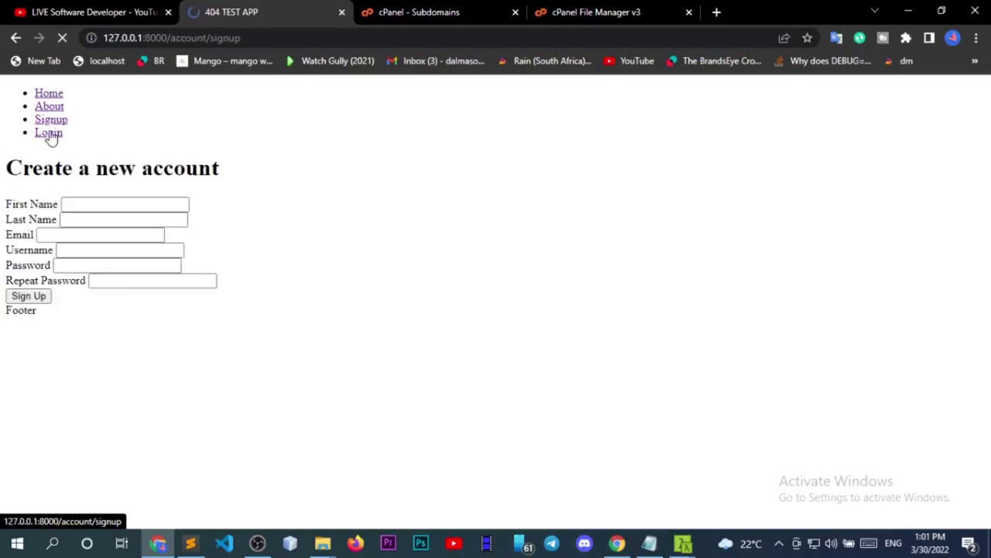
left_click_drag(8, 192, 33, 321)
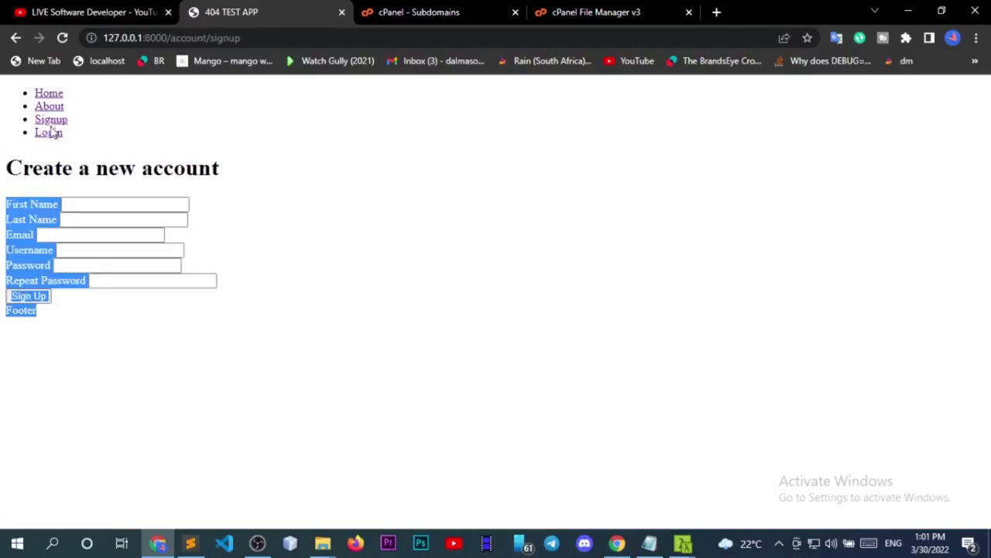
left_click_drag(57, 256, 2, 205)
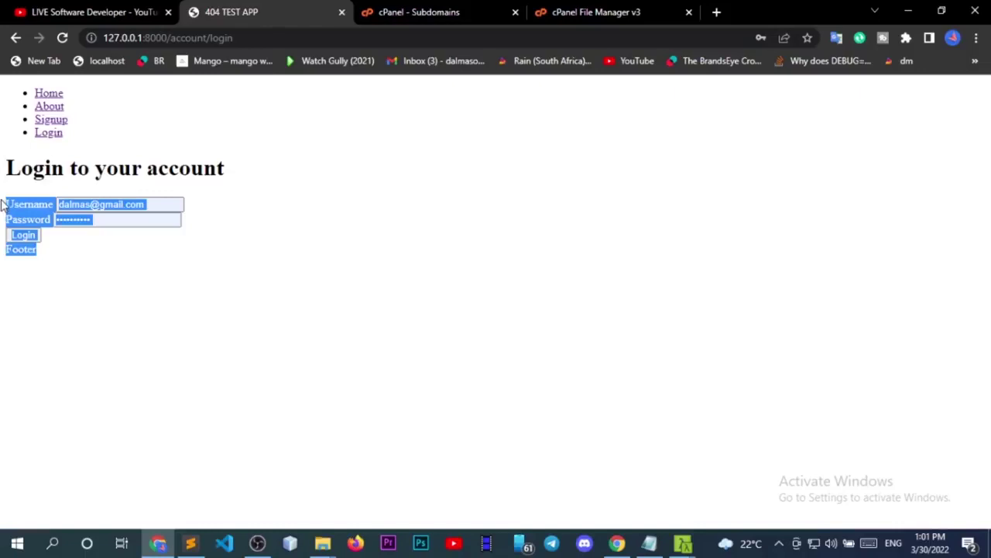
left_click(140, 169)
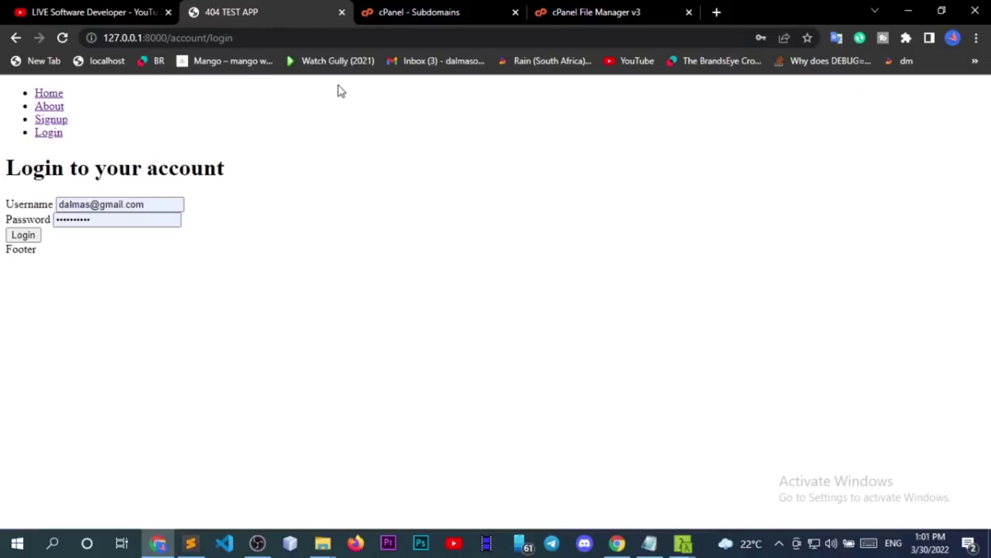
left_click(438, 8)
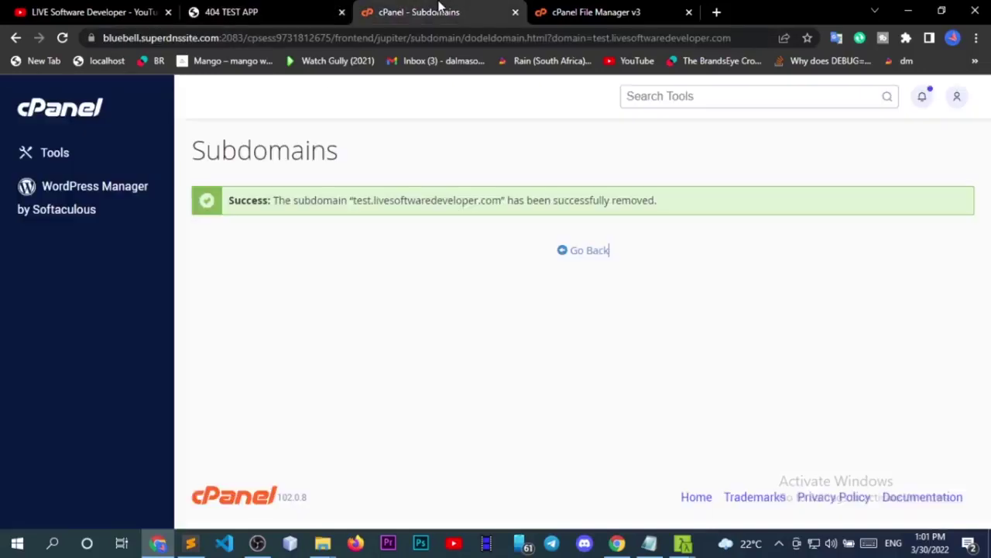
Create subdomain 'test' on livesoftwaredeveloper.com with document root public_html/test
left_click(582, 253)
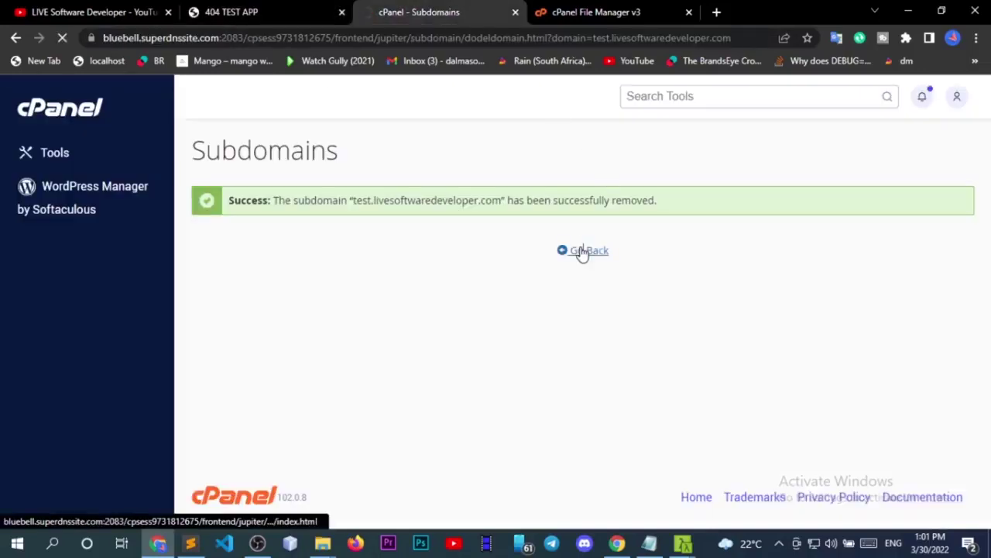
scroll(632, 346, "down", 4)
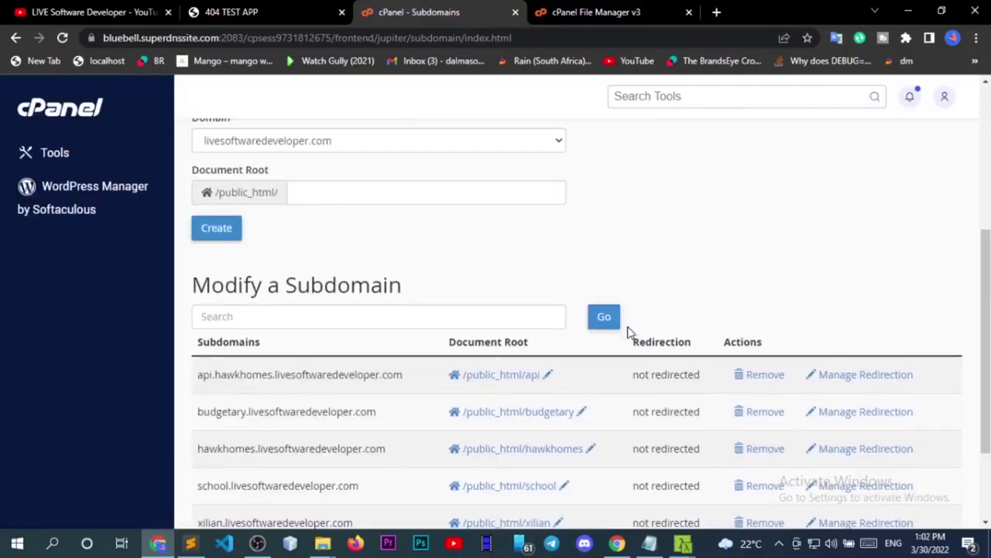
scroll(475, 270, "down", 1)
scroll(279, 354, "up", 3)
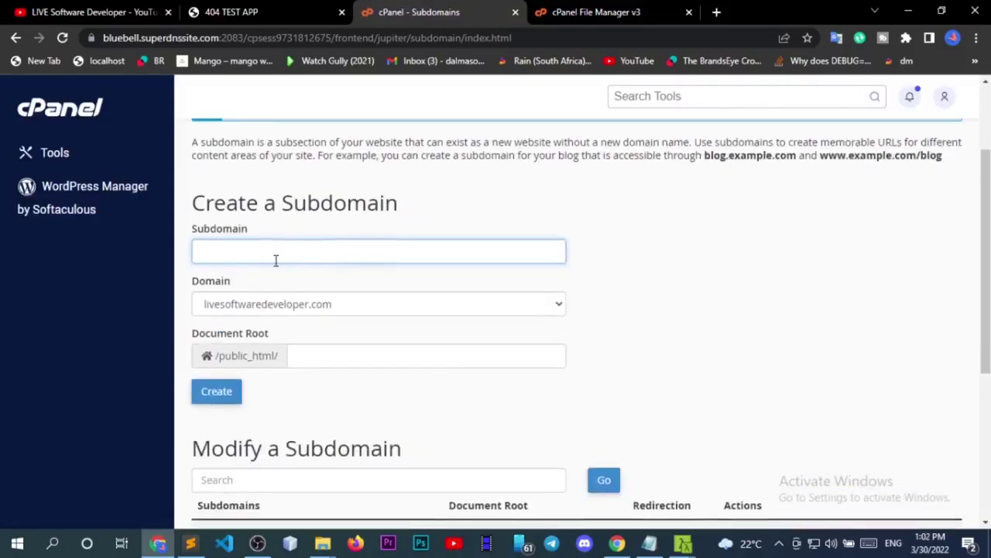
type("test")
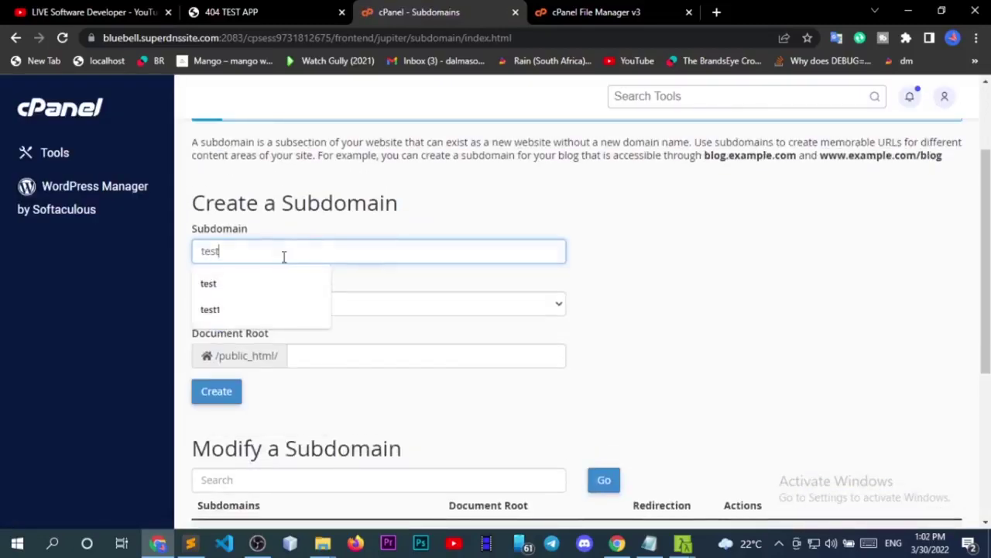
left_click(252, 287)
left_click(217, 398)
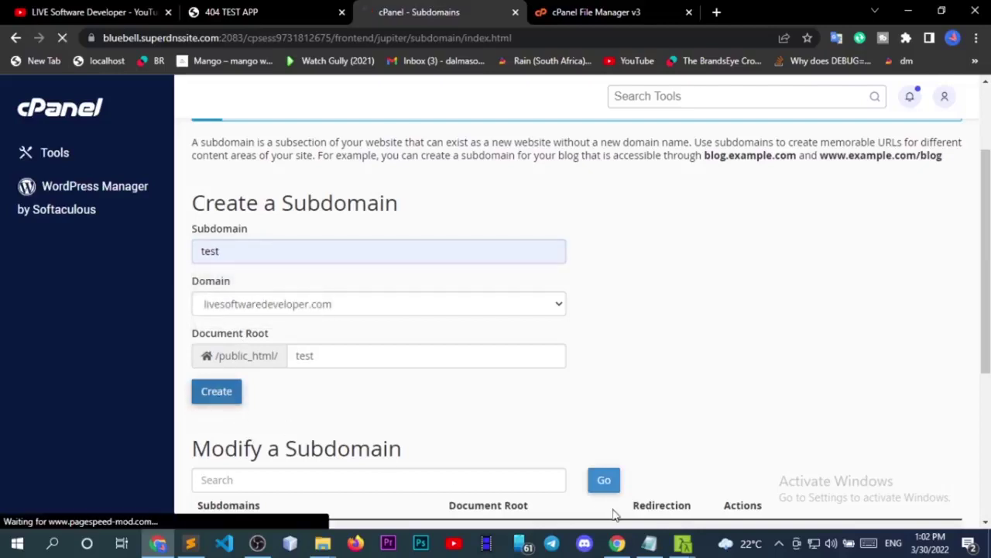
Check the test subdomain URL in the Notepad notes, then go back to cPanel
left_click(649, 543)
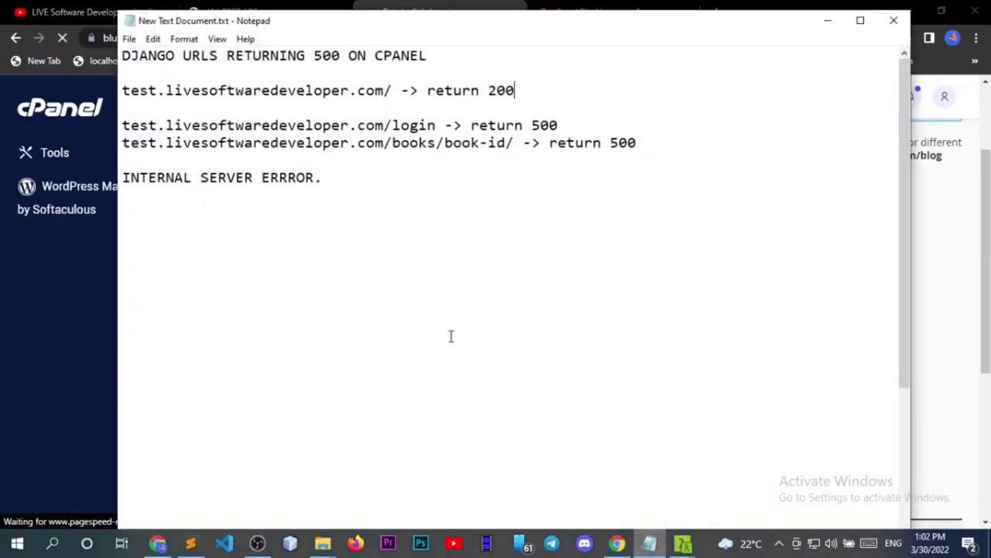
double_click(133, 95)
left_click(140, 92)
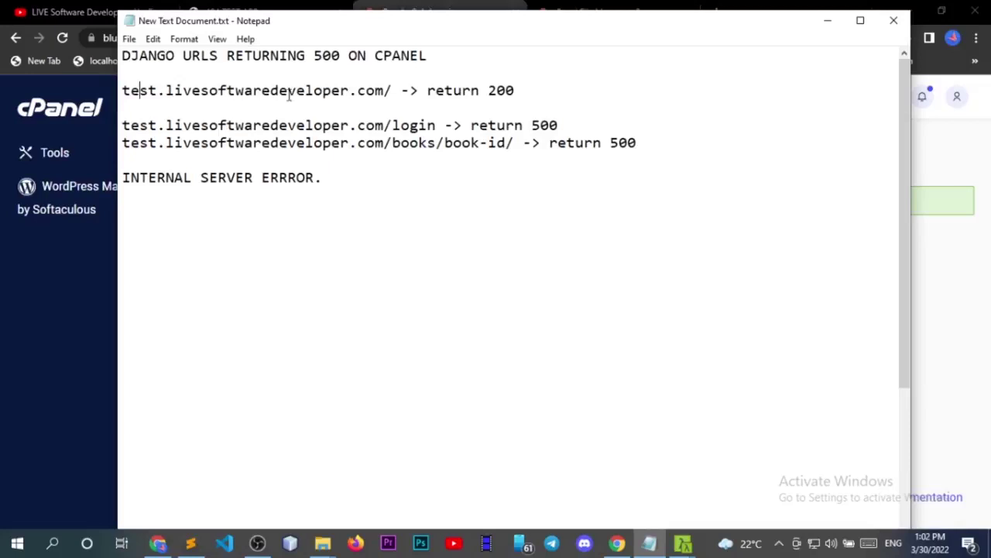
left_click(531, 250)
left_click(828, 20)
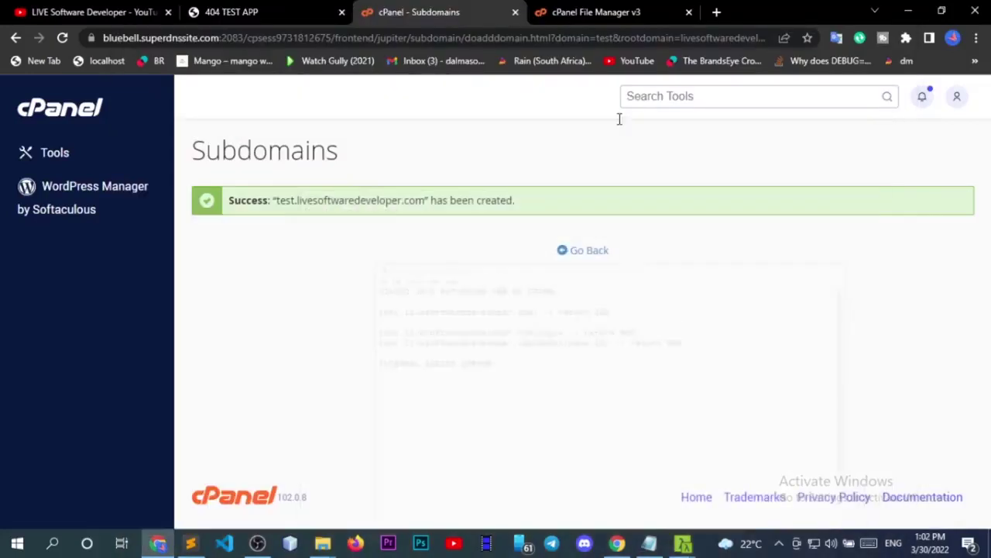
Search cPanel tools for 'python' and open Setup Python App
left_click(577, 251)
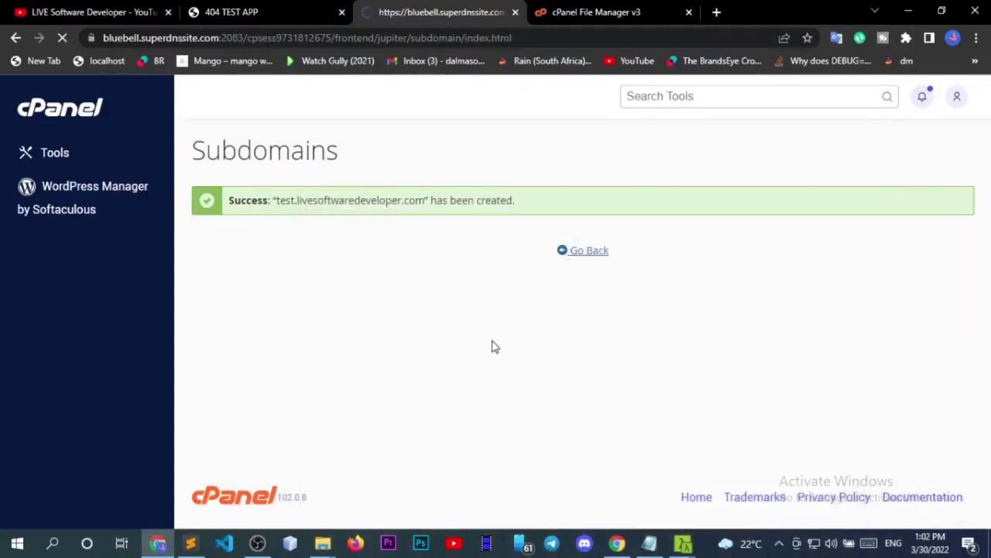
left_click(697, 101)
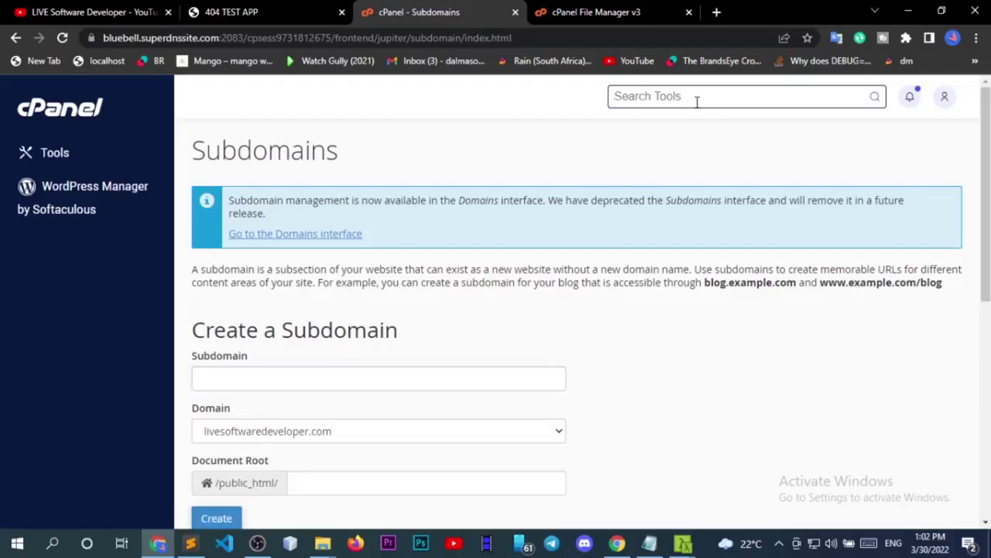
type("python")
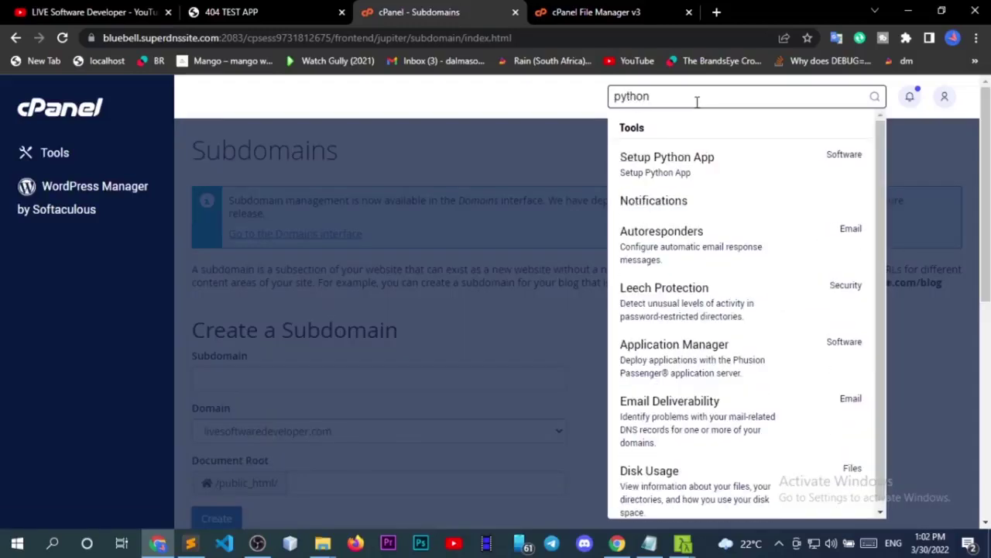
left_click(674, 171)
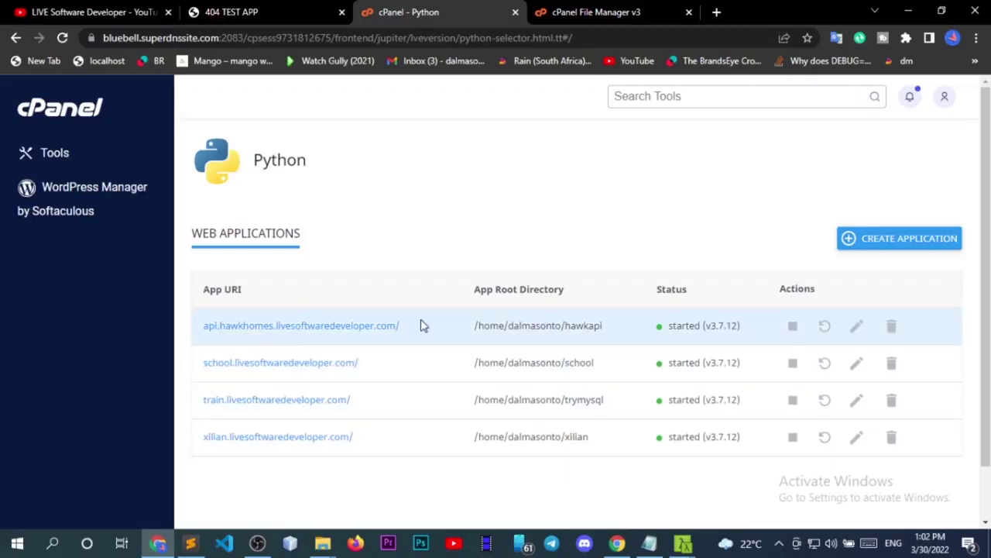
Open the Create Application form and expand its Python version list
scroll(542, 314, "down", 1)
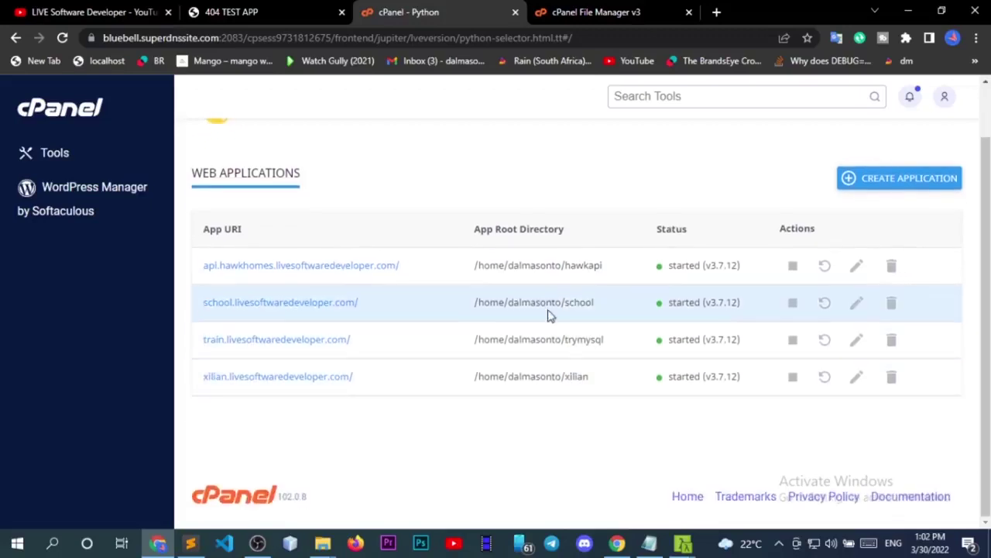
left_click(881, 184)
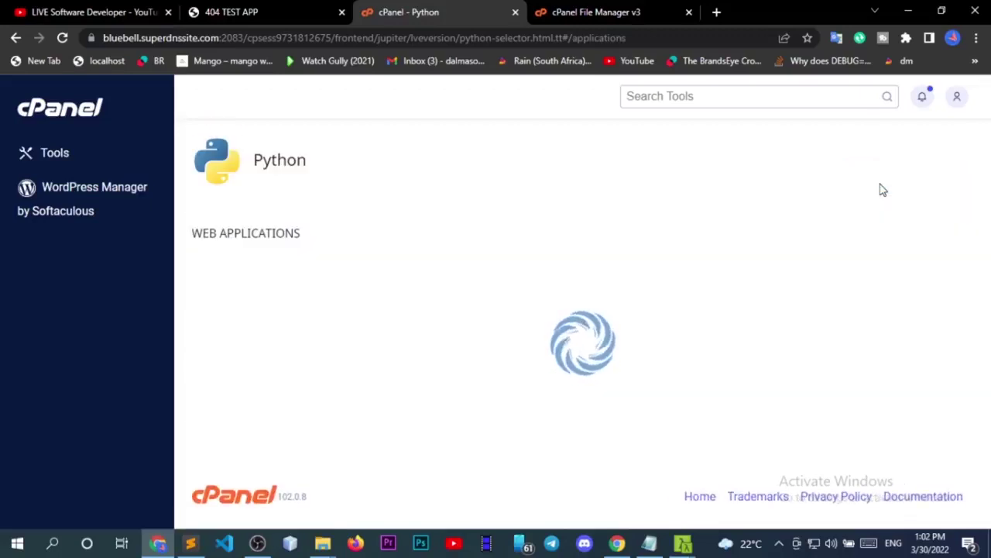
scroll(503, 155, "down", 1)
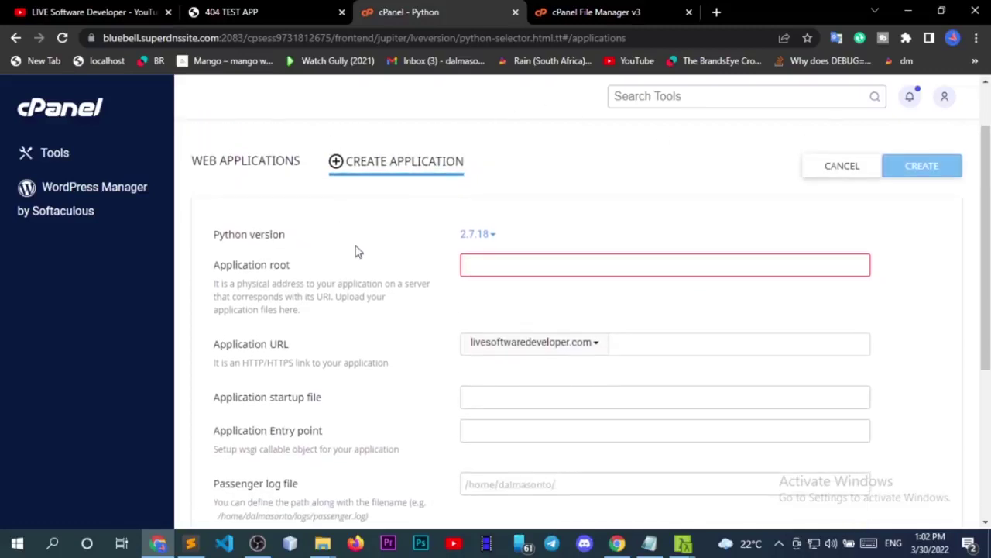
left_click(472, 235)
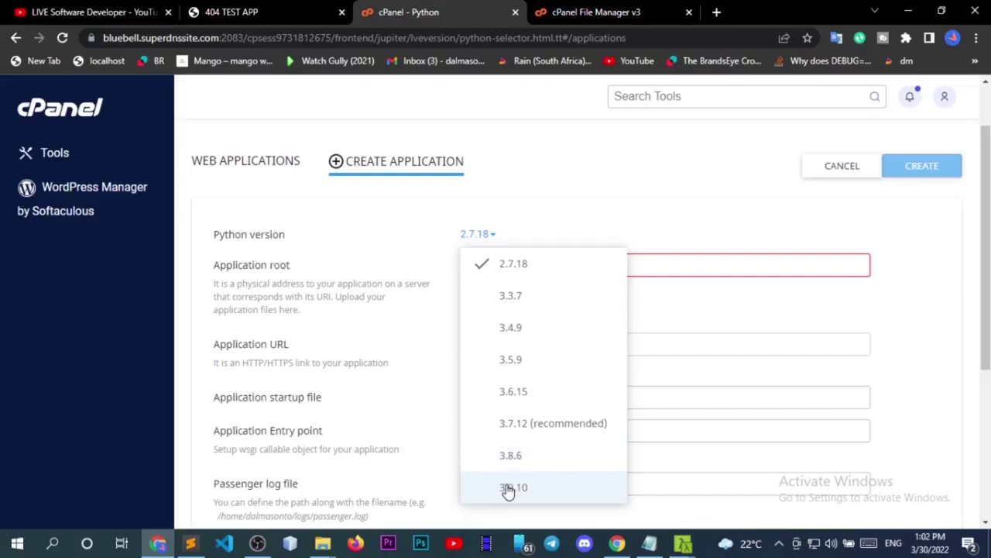
Set the app's Python version to 3.7.12 and application root to 500test
left_click(521, 436)
left_click(512, 272)
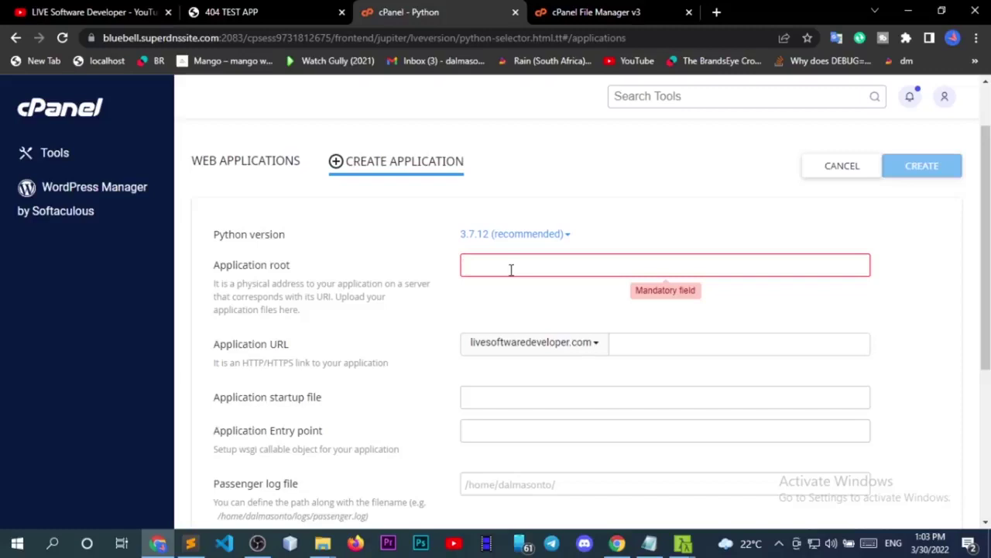
type("500")
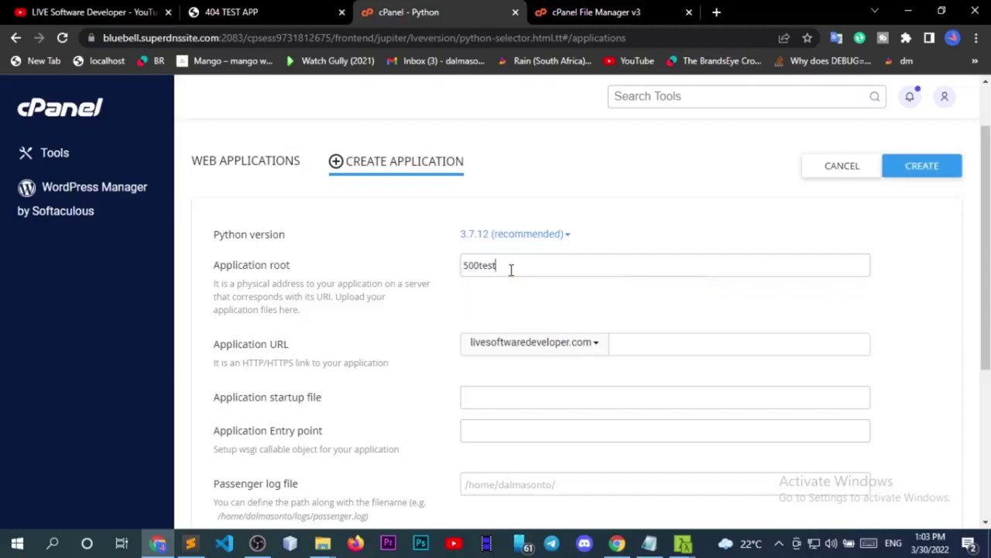
type("test")
Bring up the testproj project in Sublime Text
left_click(259, 12)
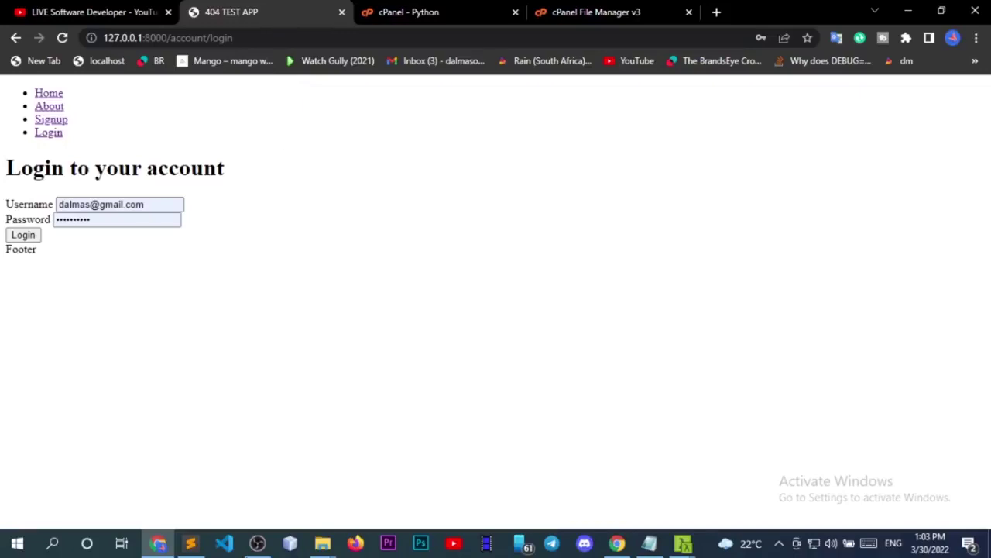
mouse_move(317, 548)
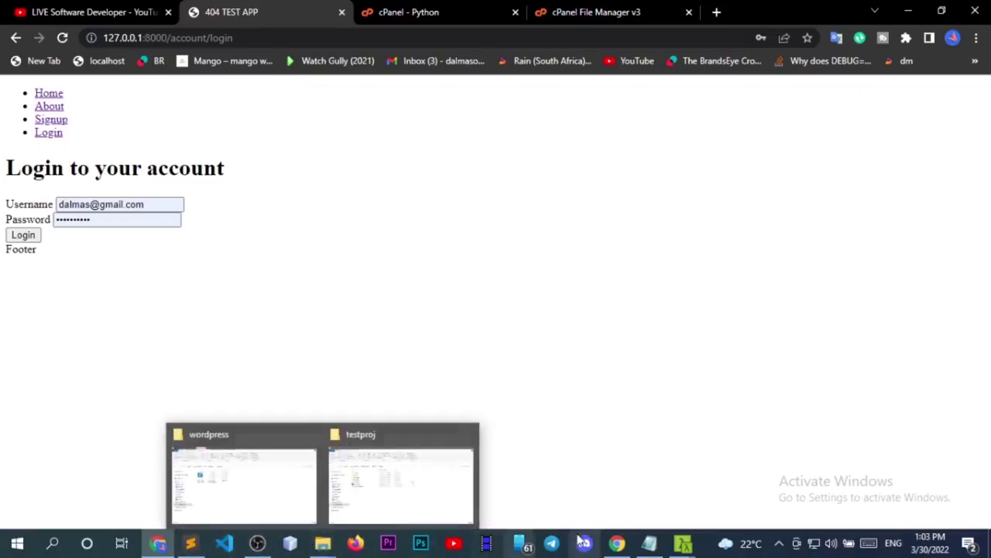
left_click(191, 543)
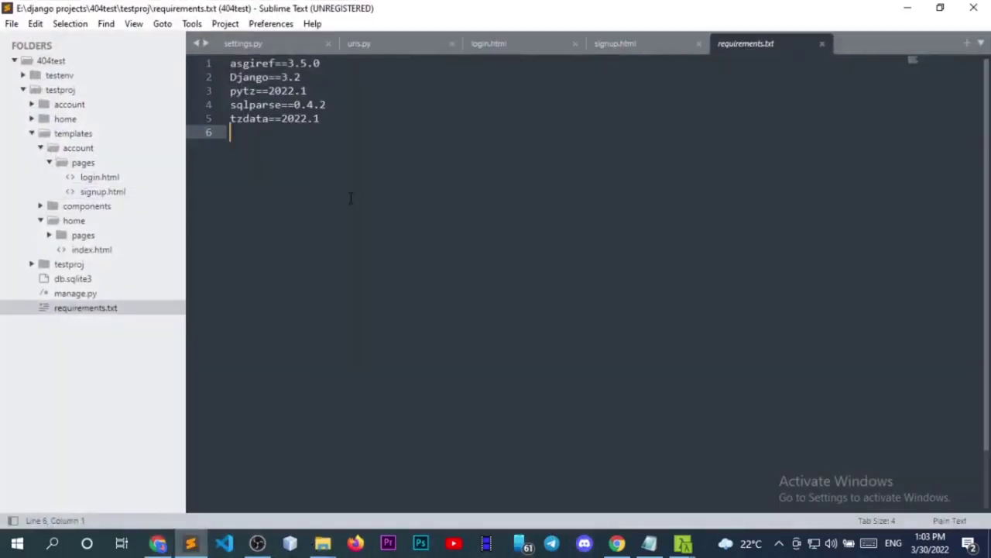
Change the page title in base.html from 404 to 500 and save
left_click(34, 133)
left_click(34, 133)
left_click(41, 148)
left_click(40, 162)
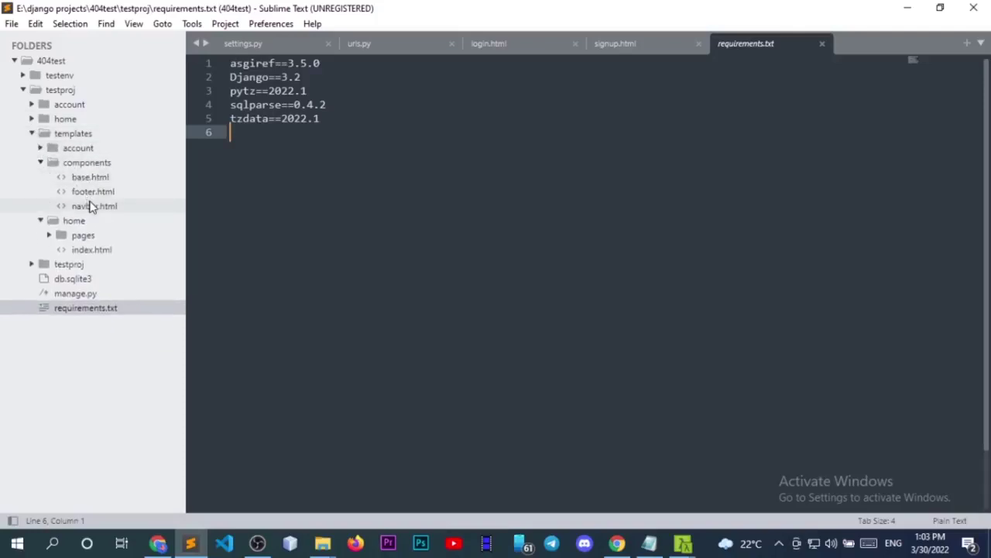
left_click(87, 176)
left_click(255, 145)
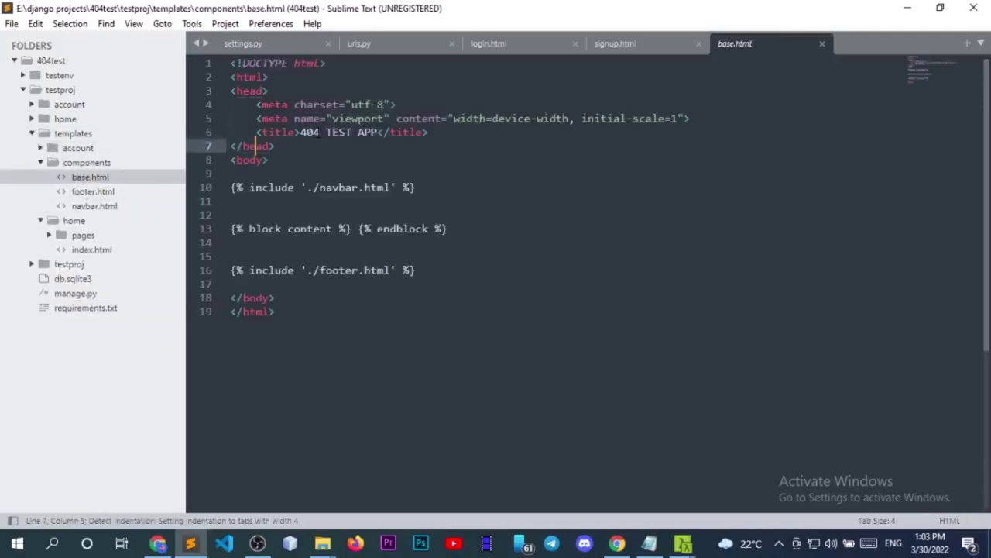
double_click(313, 133)
type("500")
key("ctrl+s")
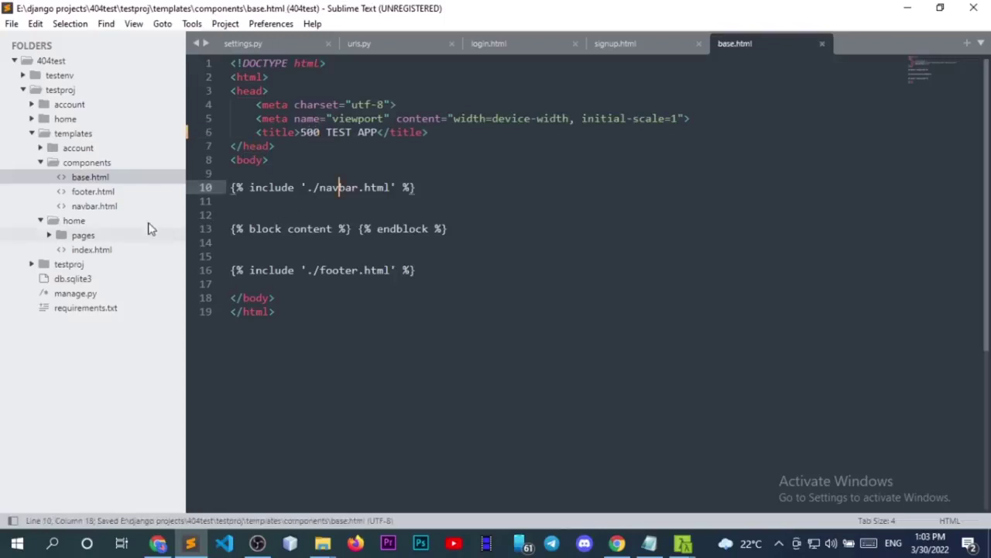
Replace index.html's Home Page text with <h1>500 Internal Server Error Solving</h1> and save
left_click(112, 249)
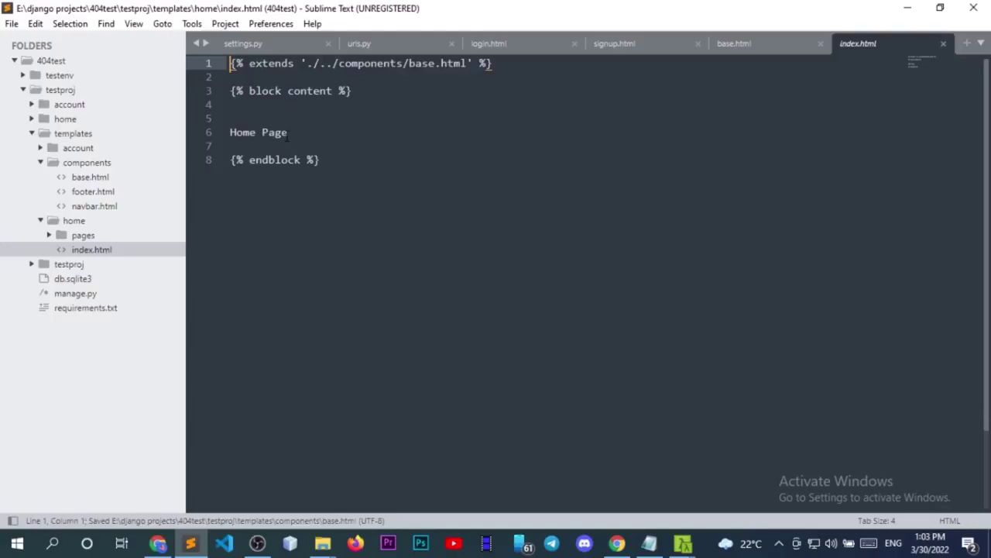
left_click_drag(288, 134, 200, 132)
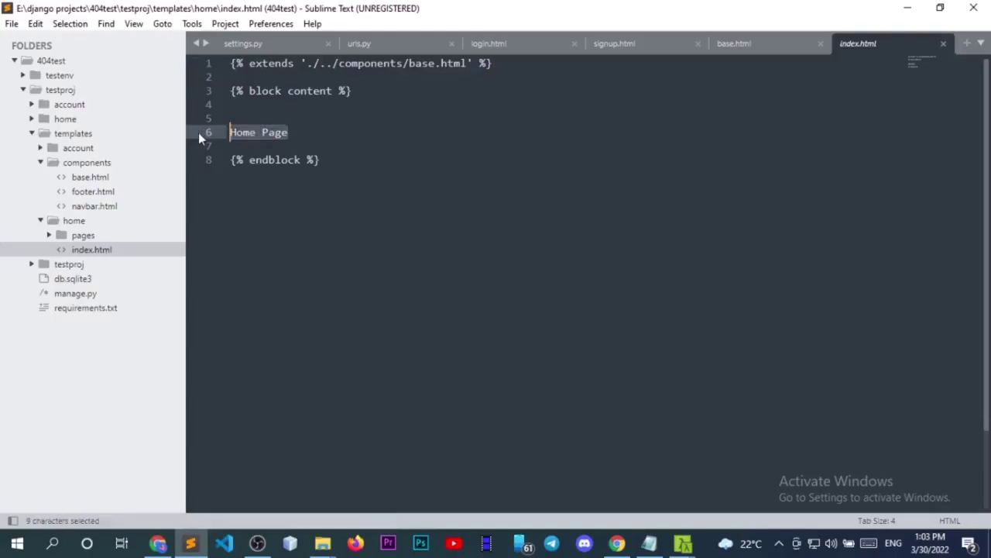
type("h1")
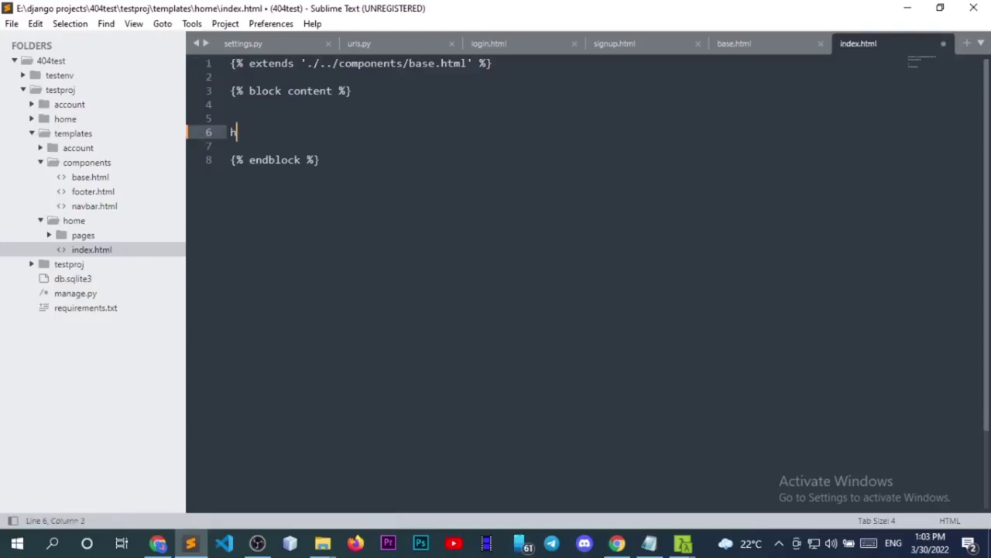
type("<o")
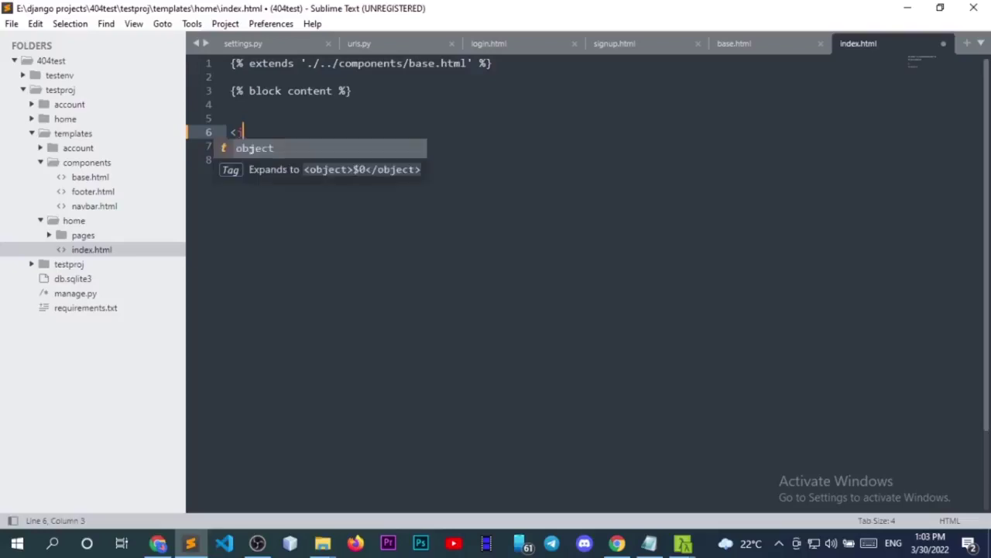
key("BackSpace")
type("h1")
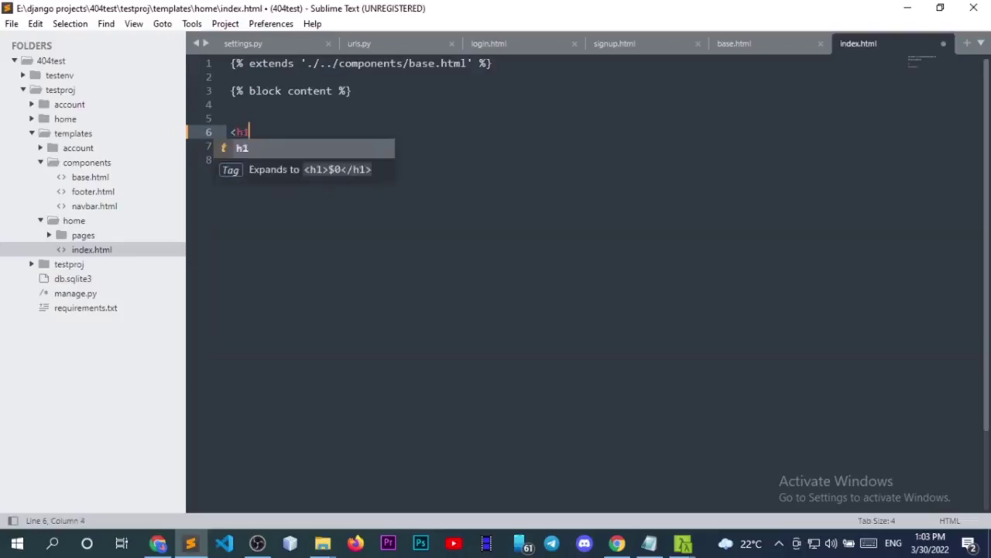
key("Tab")
type("500")
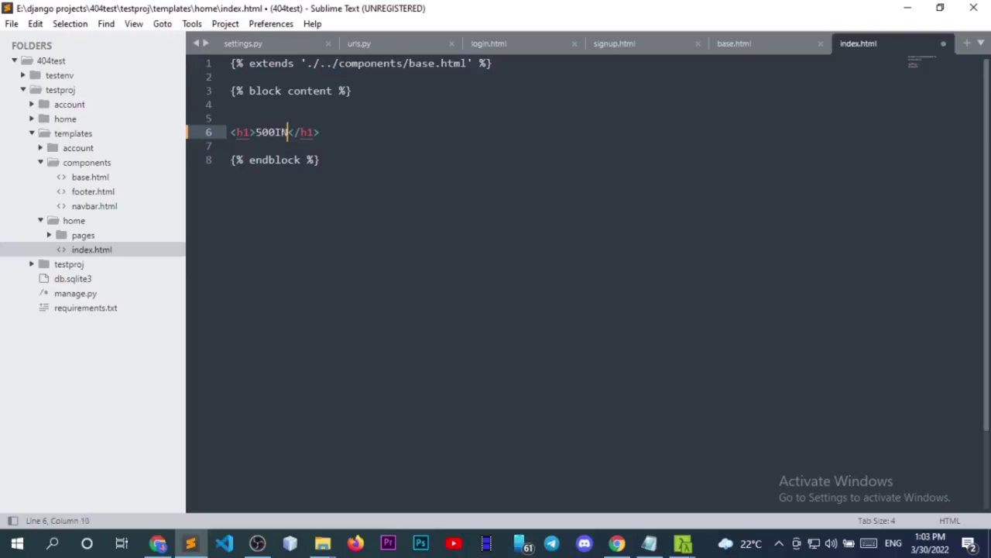
type(" In")
type("ternal Serv")
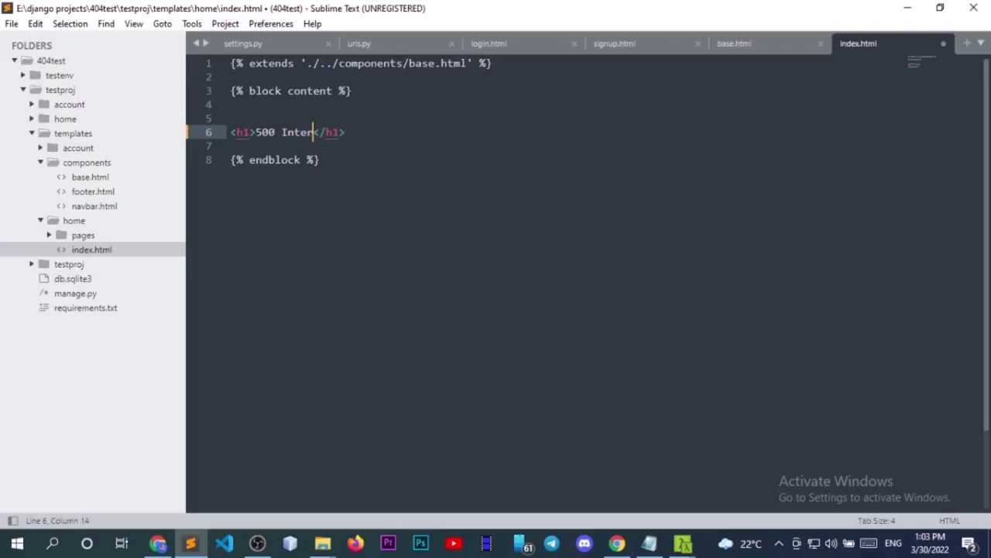
type("er Error S")
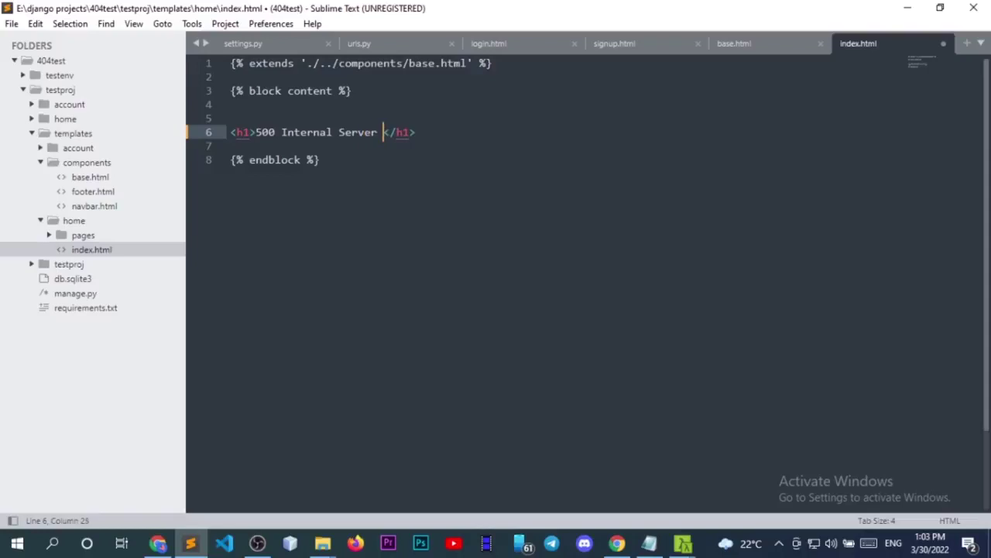
type("olving")
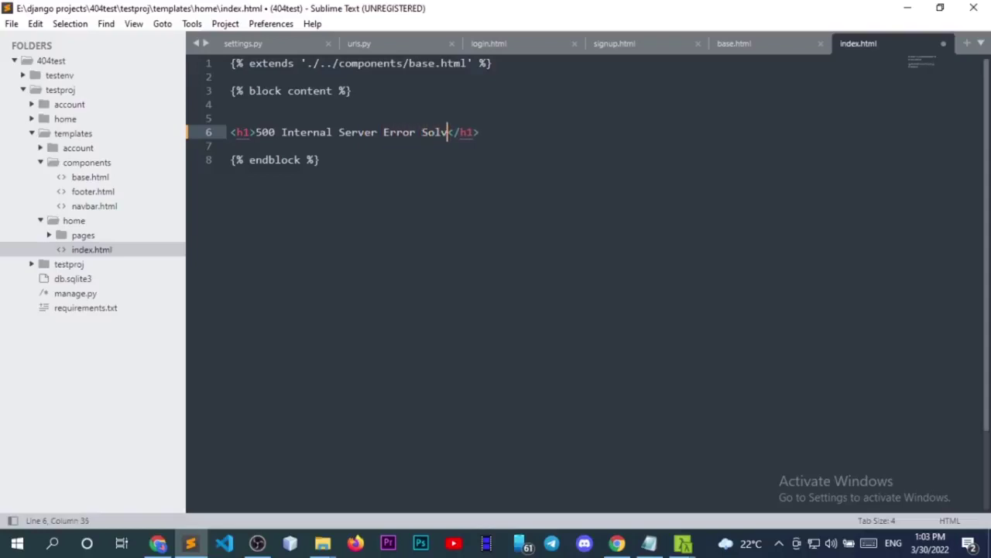
key("ctrl+s")
Reload the local home page to confirm the new heading appears
key("alt+Tab")
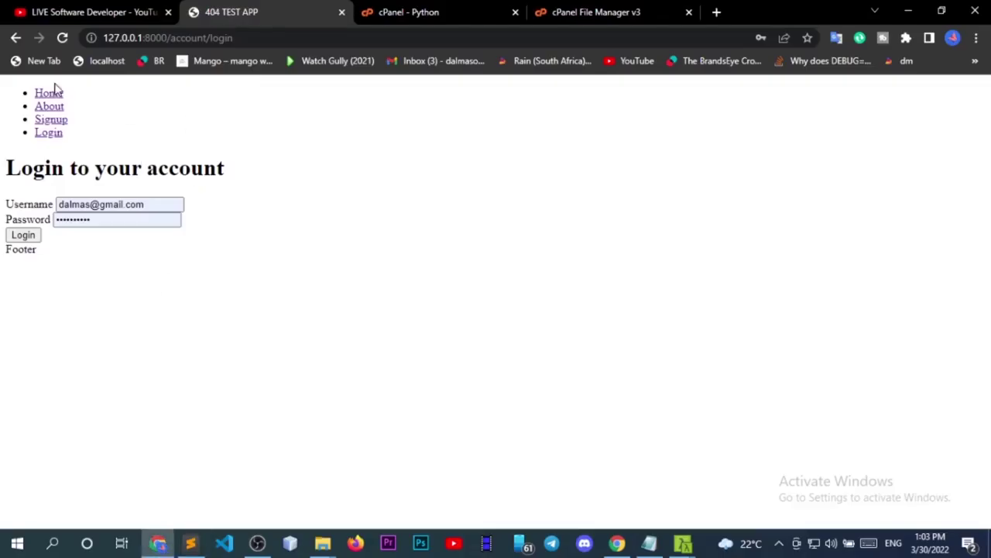
left_click(51, 95)
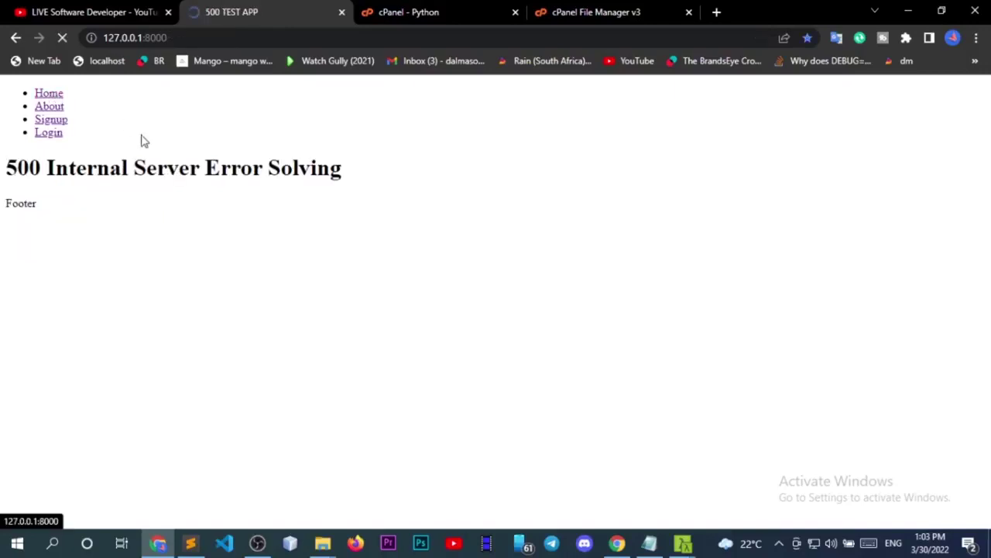
left_click(446, 10)
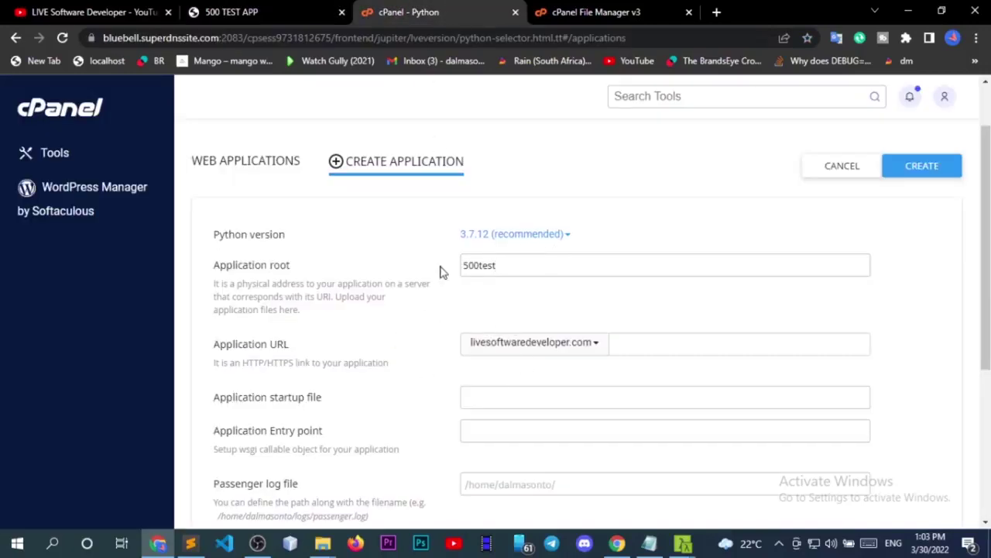
Set the Application URL to test.livesoftwaredeveloper.com and create the Python app
scroll(368, 331, "down", 1)
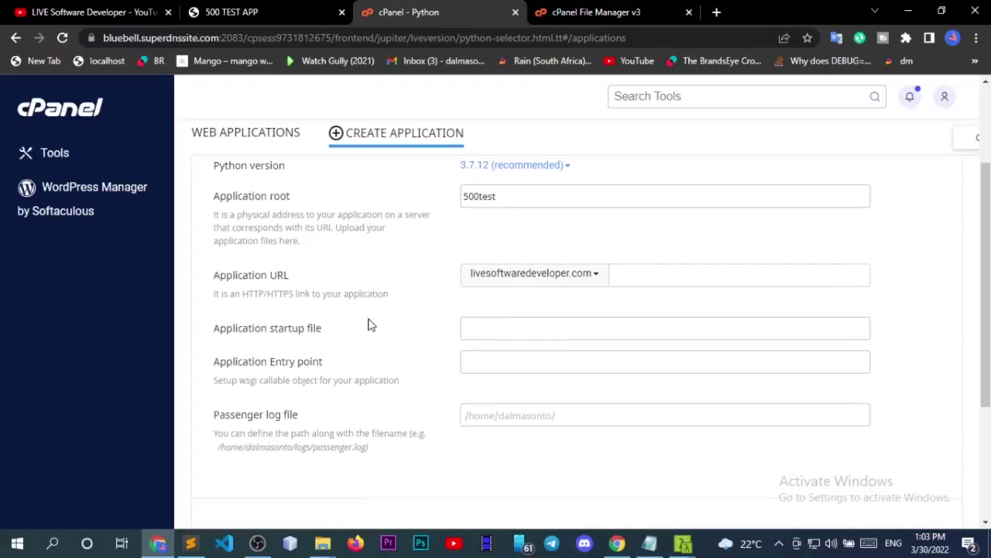
left_click(492, 276)
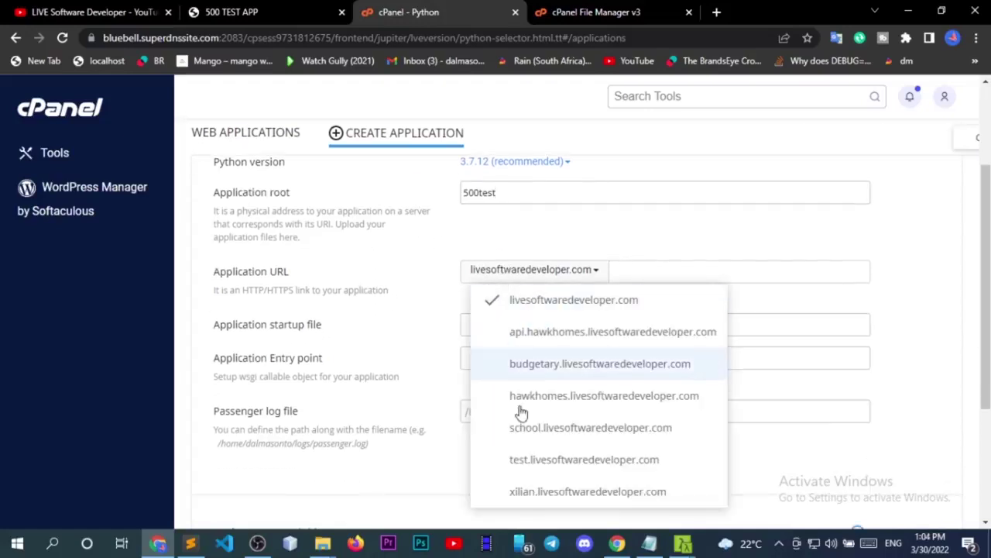
left_click(537, 465)
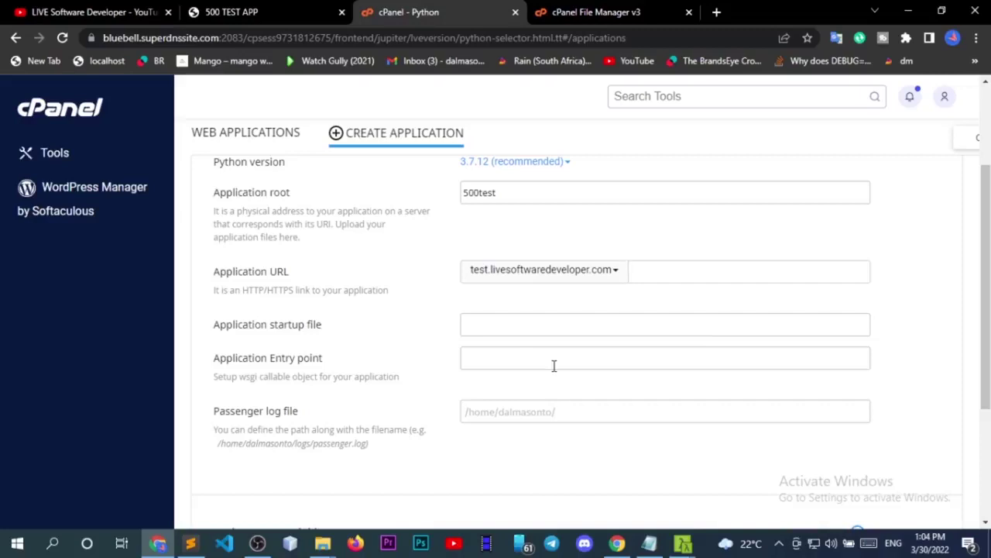
scroll(636, 325, "down", 3)
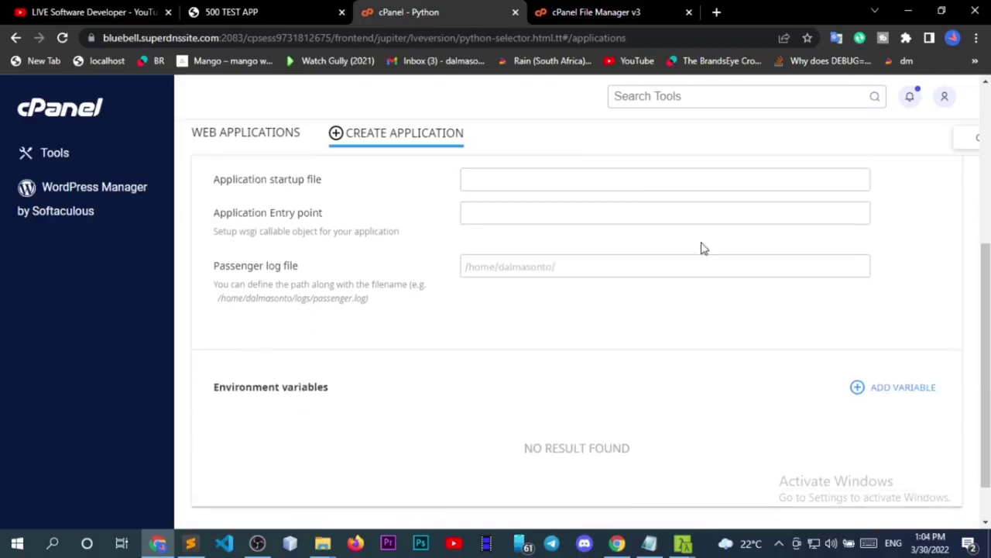
scroll(852, 294, "up", 5)
left_click(934, 241)
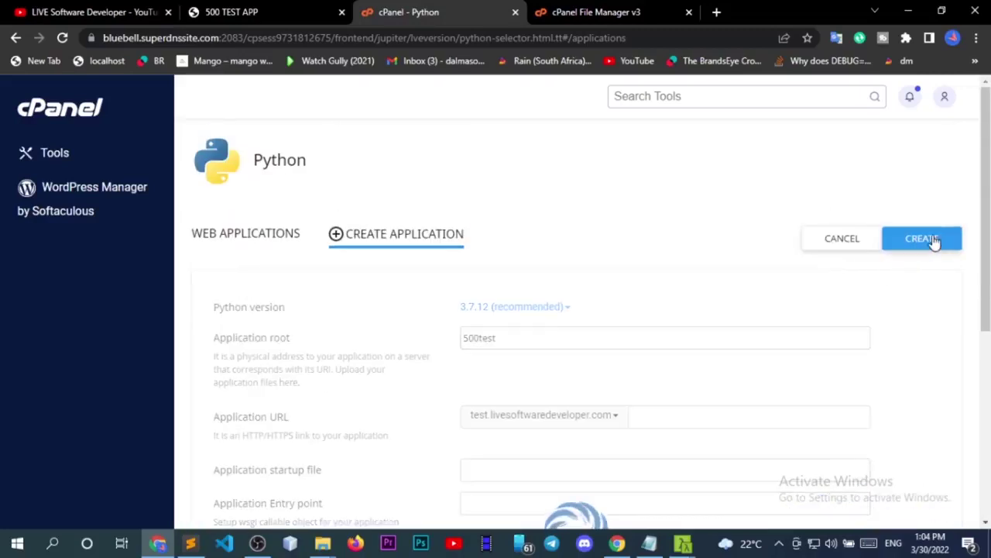
scroll(914, 248, "down", 2)
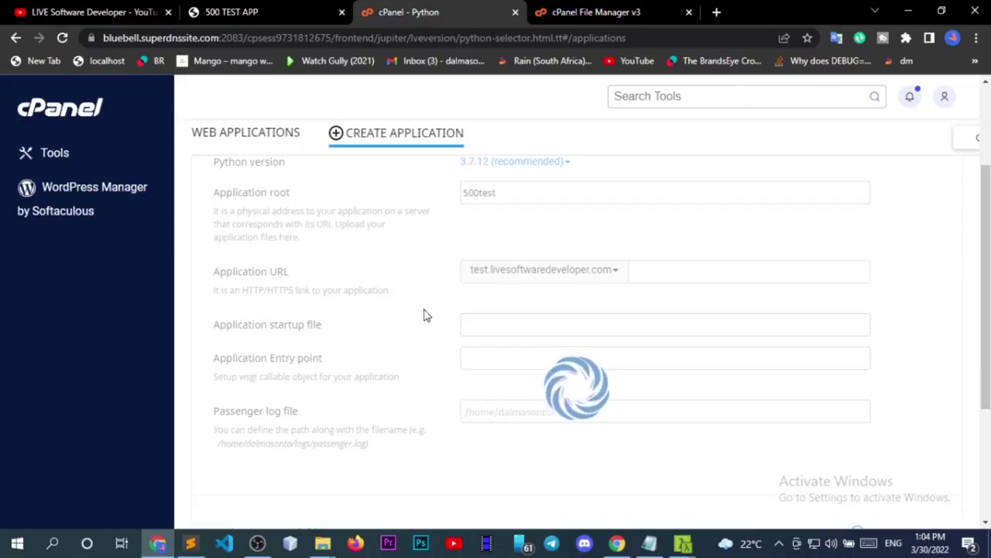
scroll(345, 345, "up", 2)
scroll(345, 341, "down", 1)
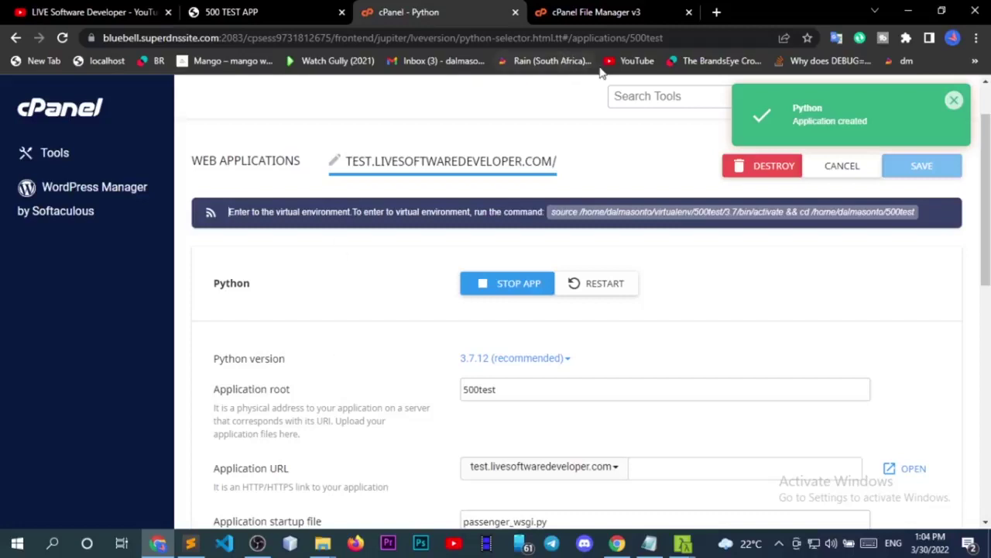
Open test.livesoftwaredeveloper.com in a new tab and confirm 'It works! Python 3.7.12'
scroll(630, 310, "down", 4)
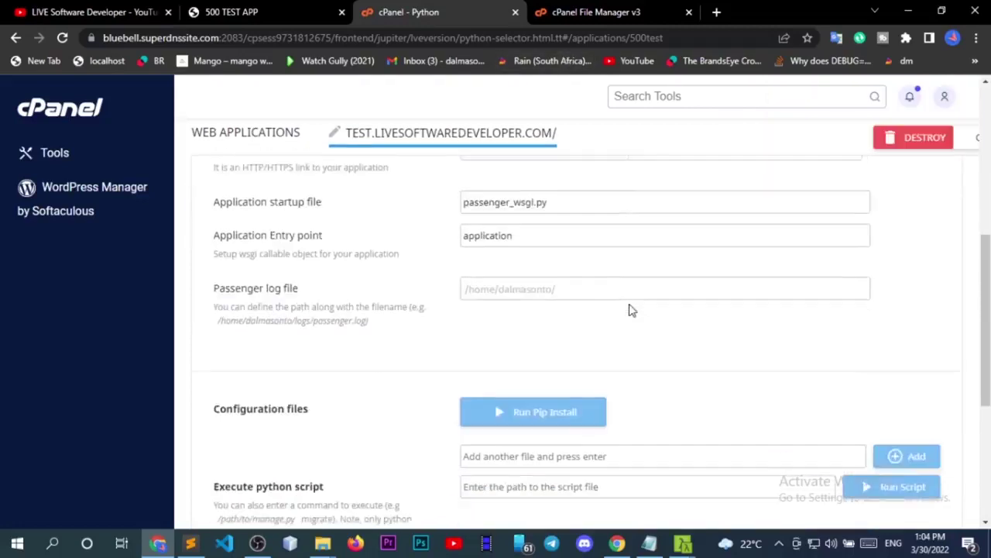
scroll(631, 310, "up", 4)
scroll(792, 331, "down", 2)
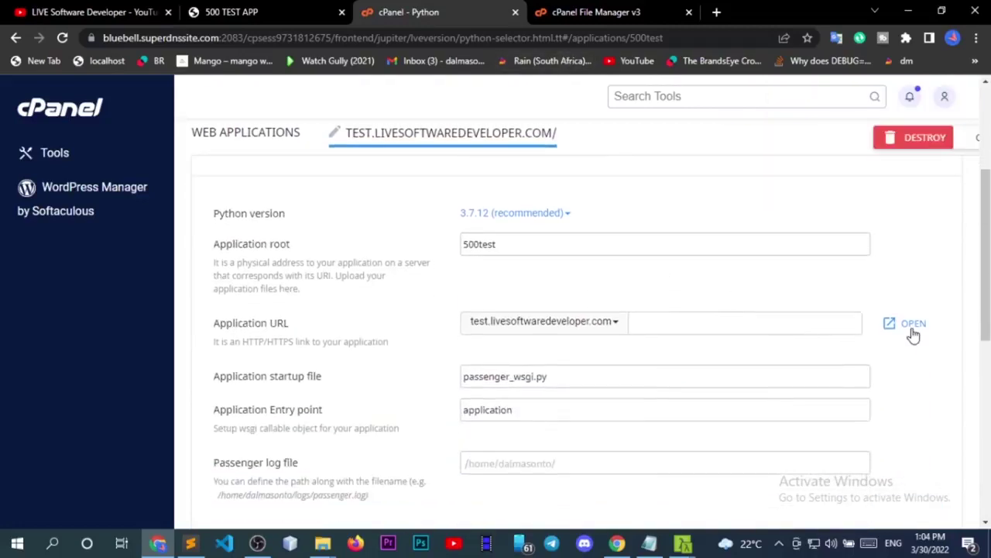
left_click(914, 331)
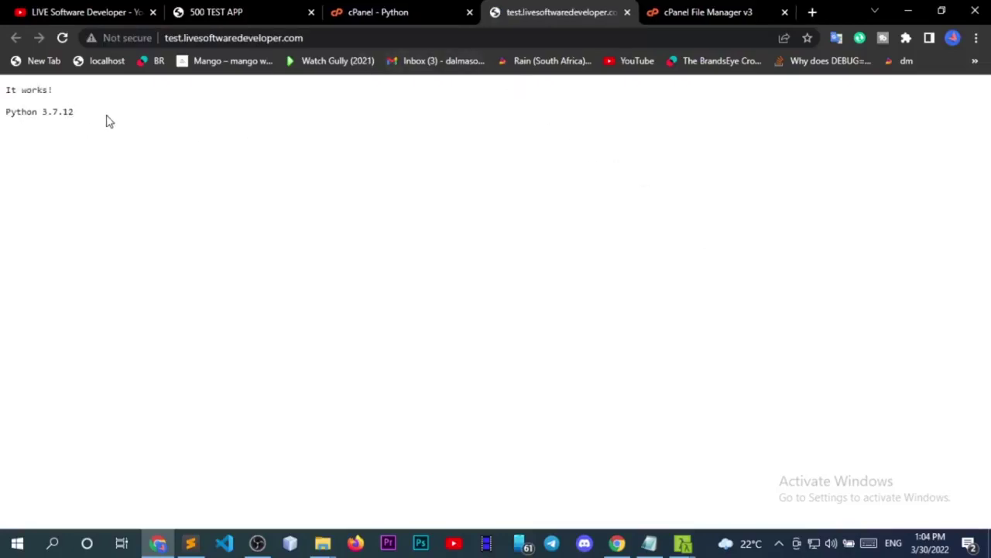
left_click_drag(106, 122, 3, 84)
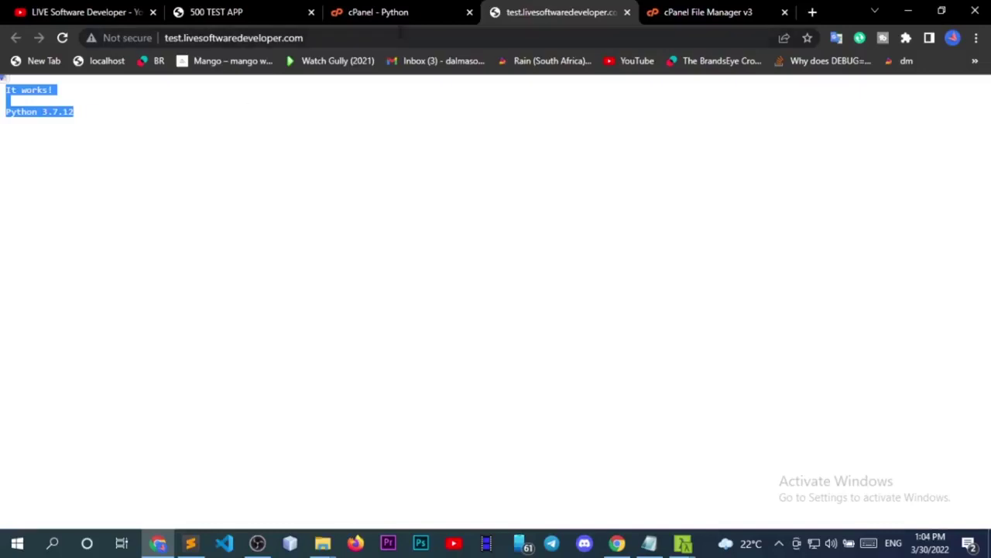
left_click(230, 235)
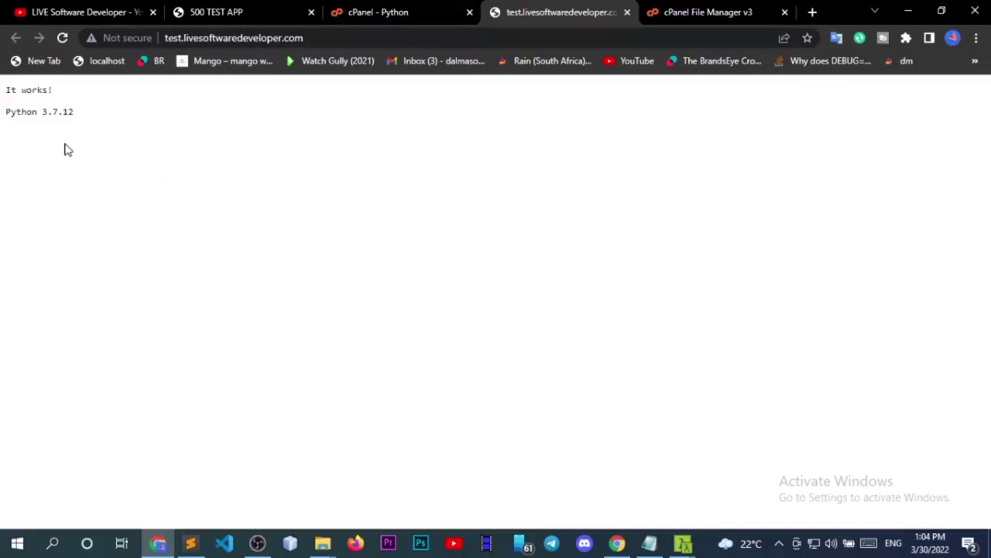
Bring up the local testproj project folder in File Explorer
left_click(438, 9)
left_click(577, 7)
mouse_move(323, 542)
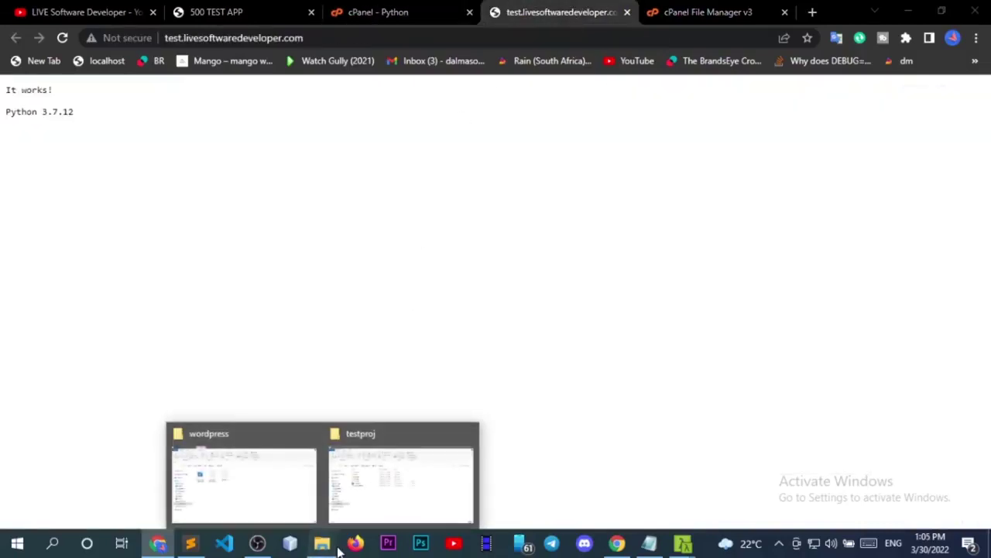
left_click(407, 479)
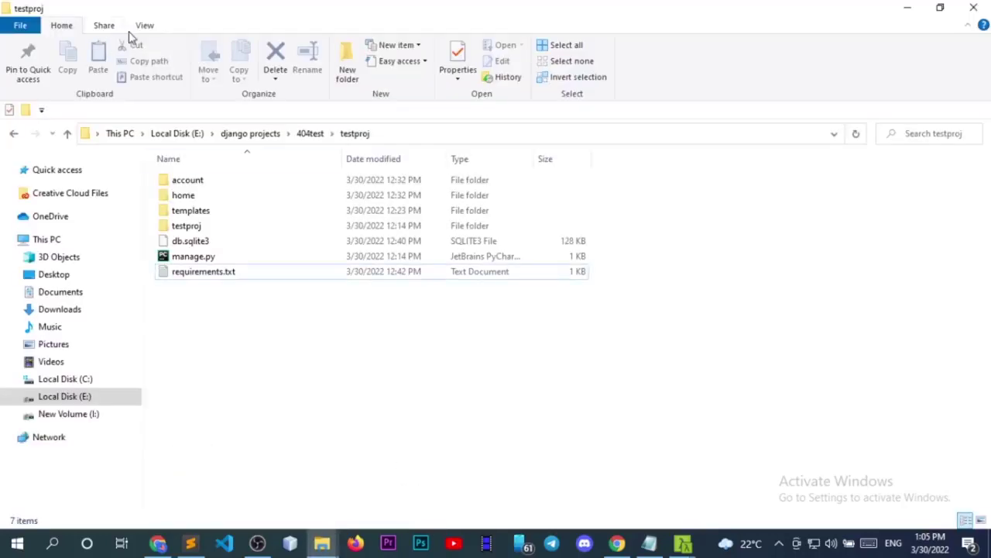
Select all seven testproj items and add them to a ZIP archive
key("ctrl+a")
right_click(260, 204)
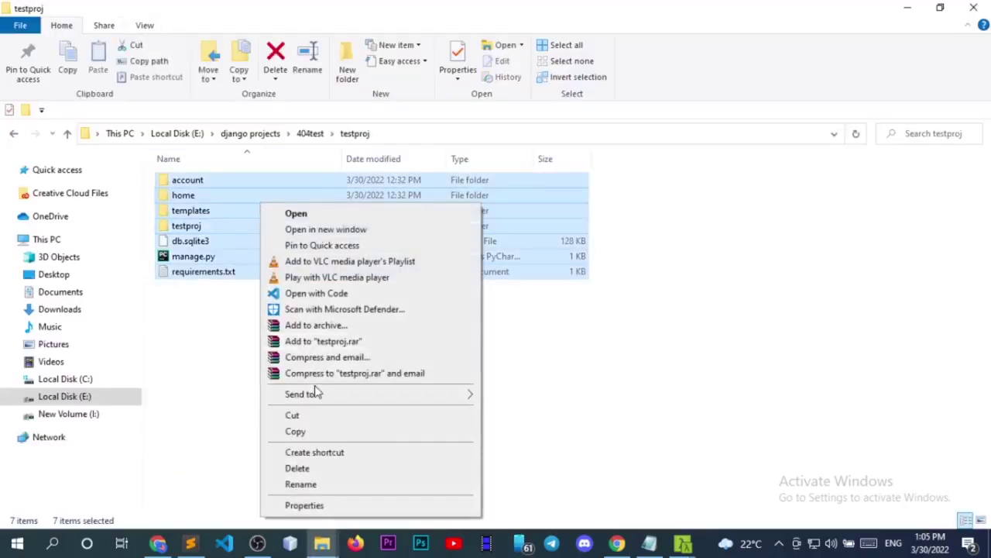
left_click(315, 325)
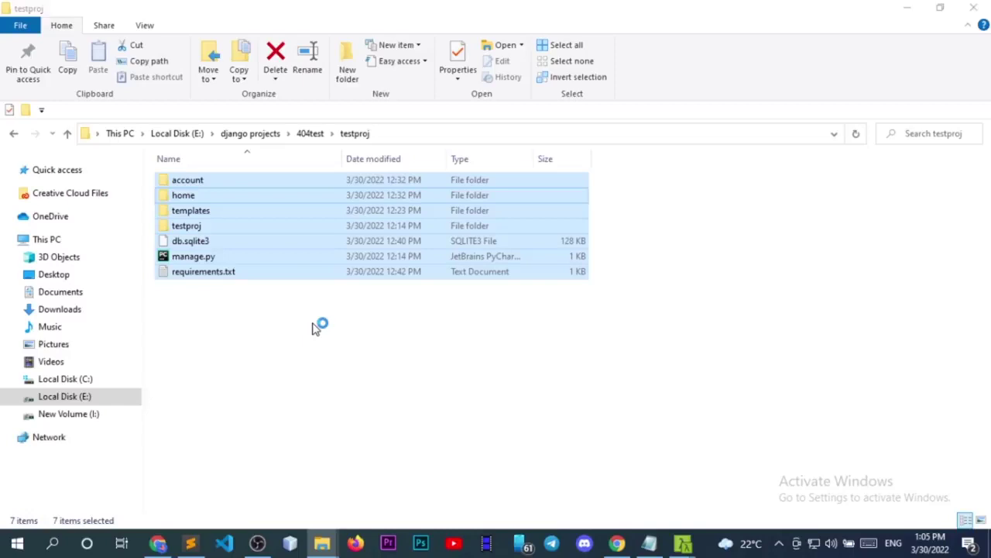
left_click(440, 256)
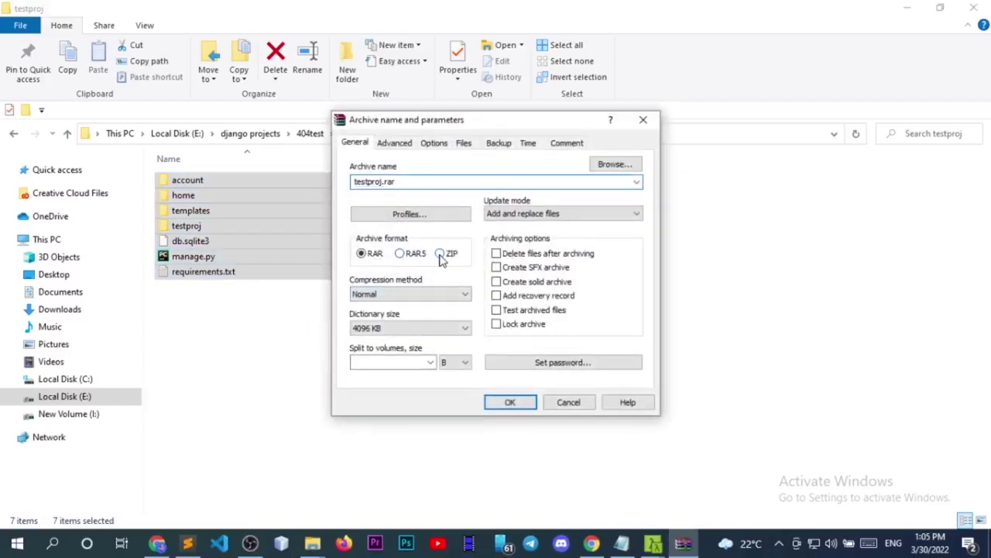
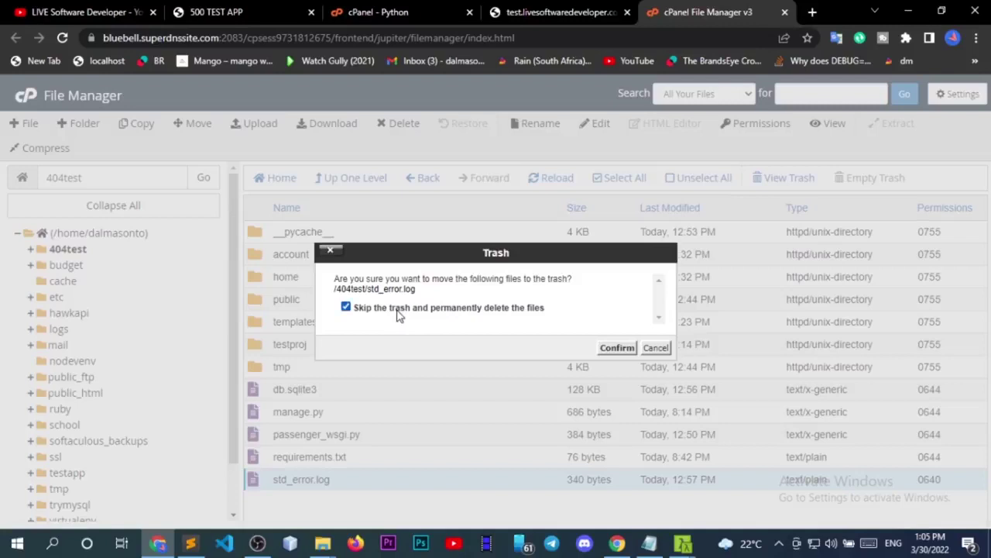
Permanently delete std_error.log from 404test, bypassing the trash
left_click(616, 348)
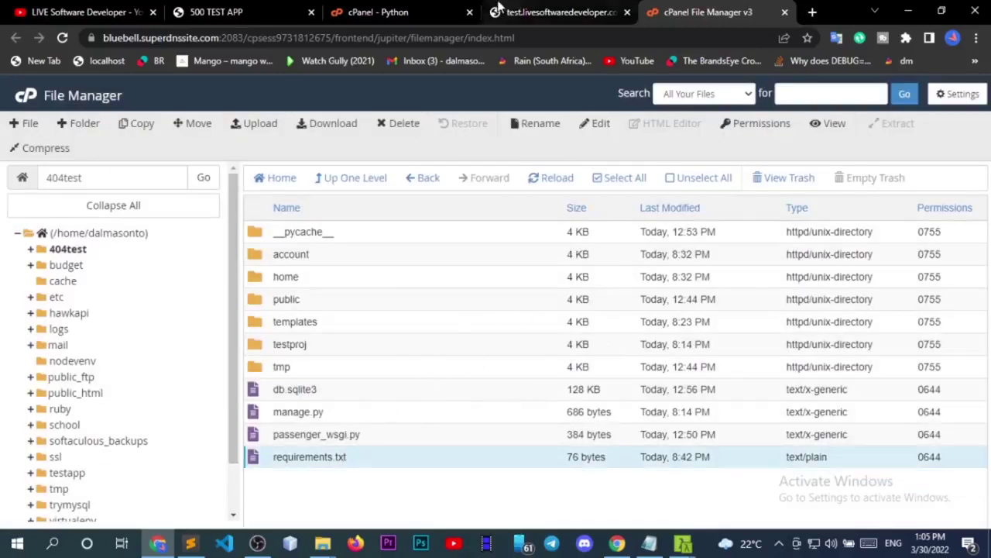
Confirm the Python app root is 500test and open the 500test folder from the home directory
left_click(380, 12)
left_click_drag(500, 243, 457, 246)
left_click(724, 10)
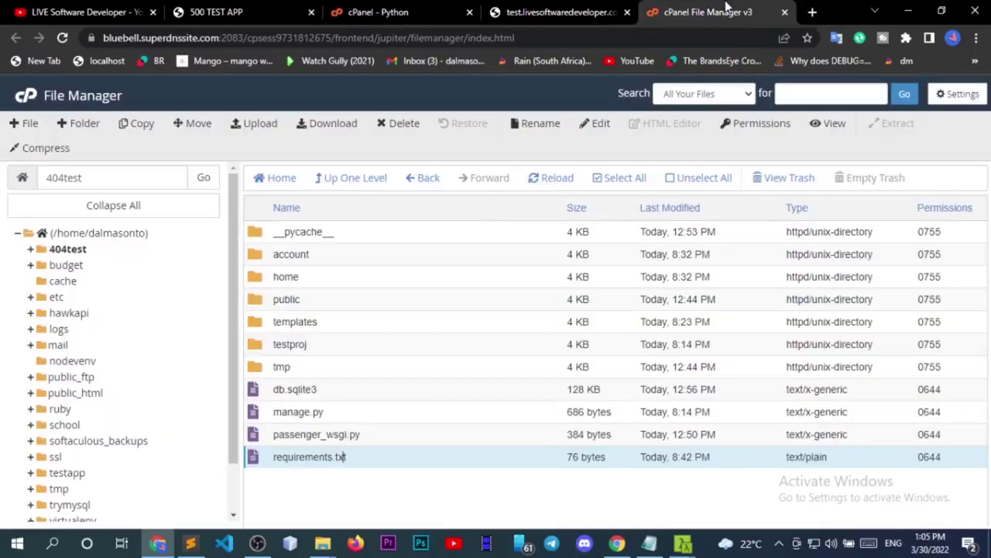
scroll(66, 381, "down", 2)
scroll(111, 217, "up", 2)
left_click(71, 233)
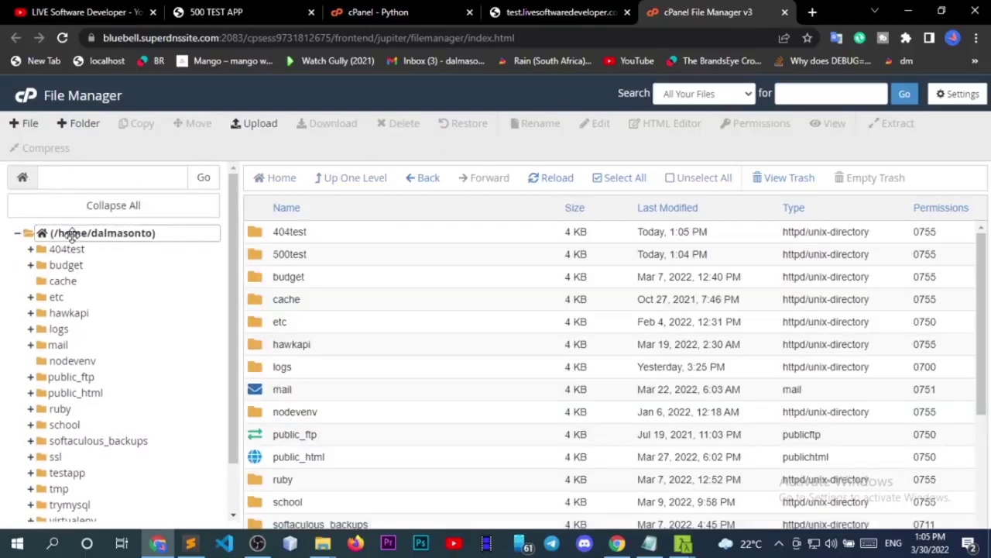
double_click(380, 260)
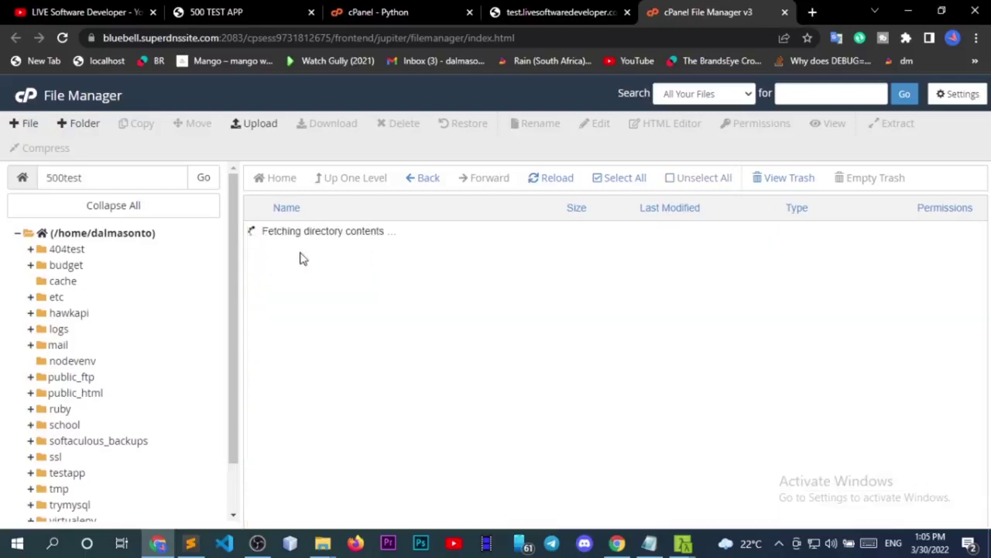
Recheck the 500test app root and the live test site, then go to 500test's upload page
left_click(409, 10)
left_click(503, 248)
left_click_drag(503, 248, 463, 254)
left_click(565, 11)
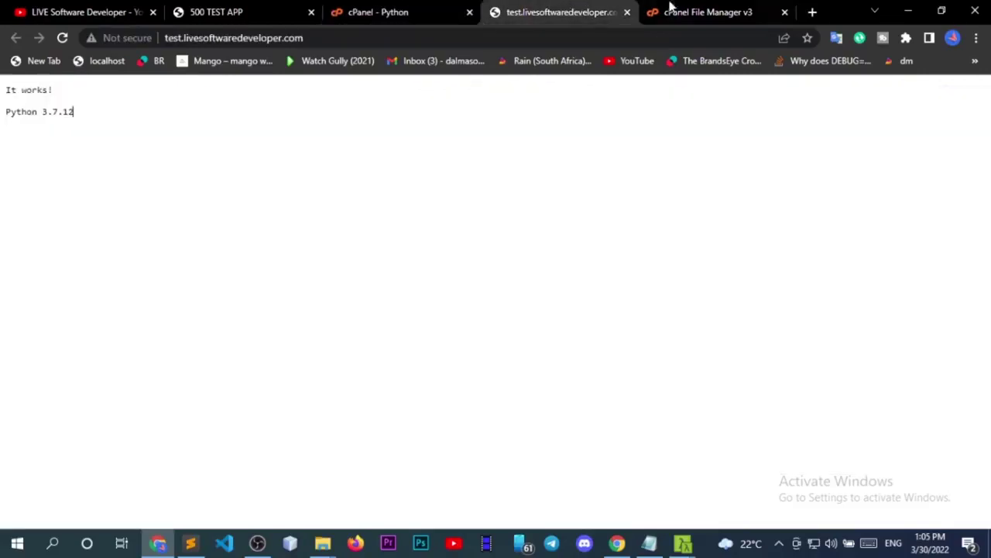
left_click(672, 12)
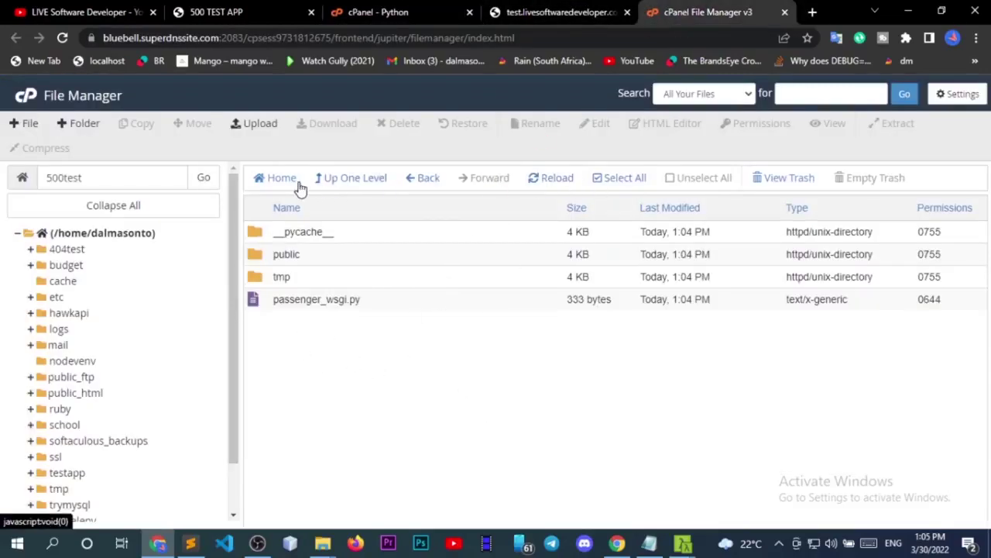
left_click(260, 133)
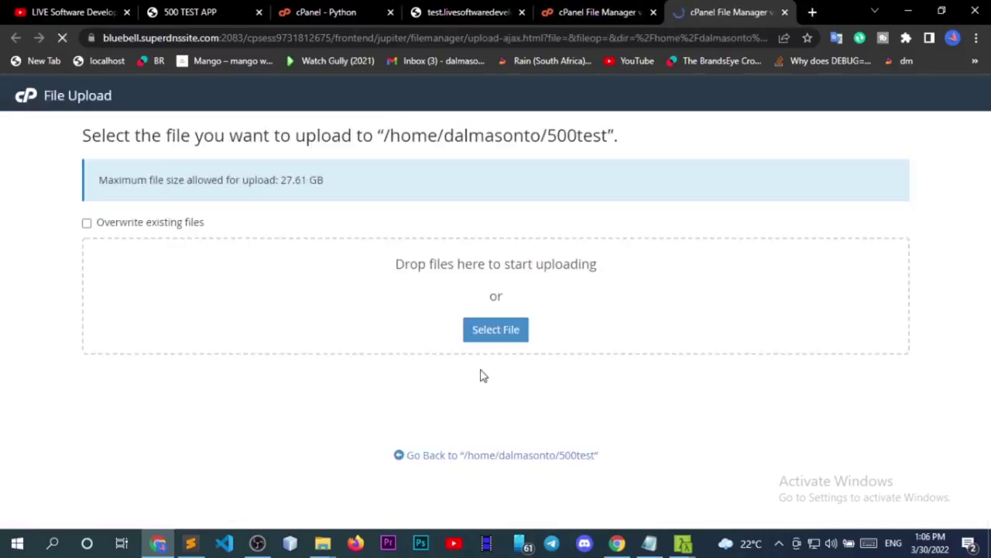
Upload testproj.zip into 500test and refresh the listing to show it
left_click(502, 338)
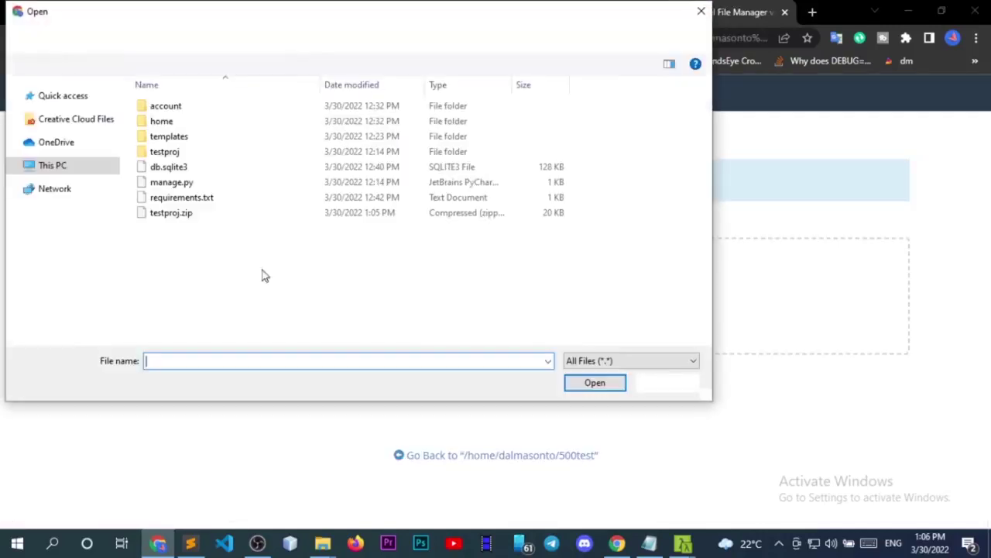
left_click(200, 223)
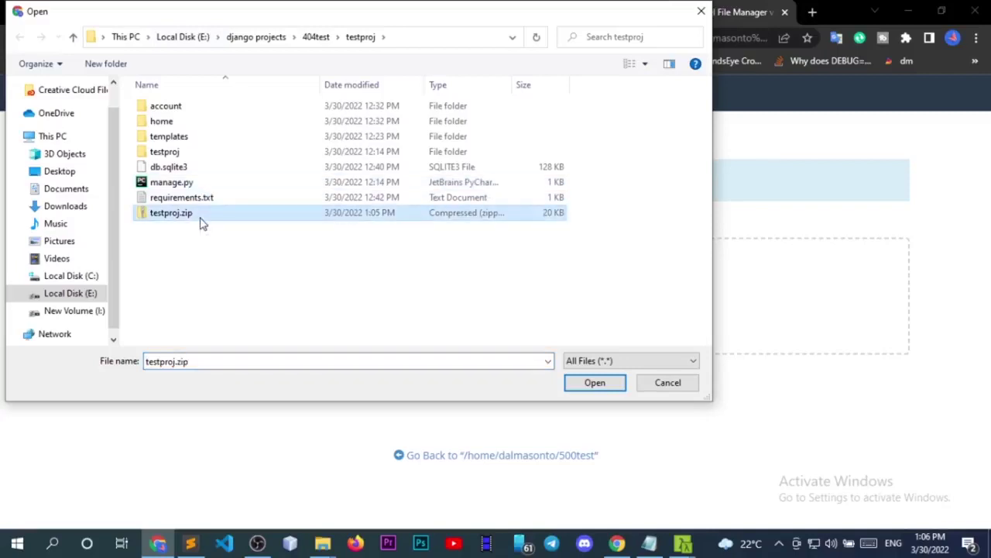
left_click(619, 387)
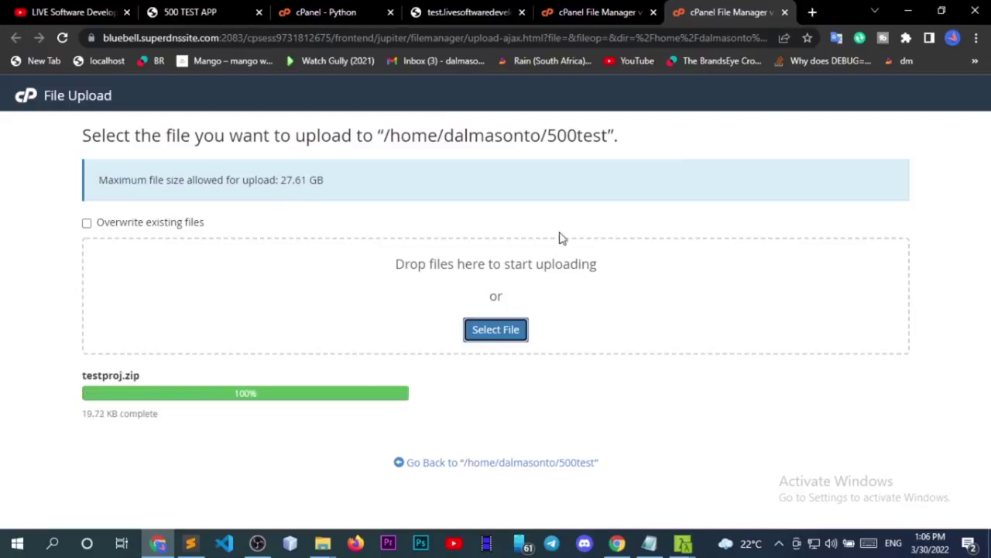
left_click(785, 12)
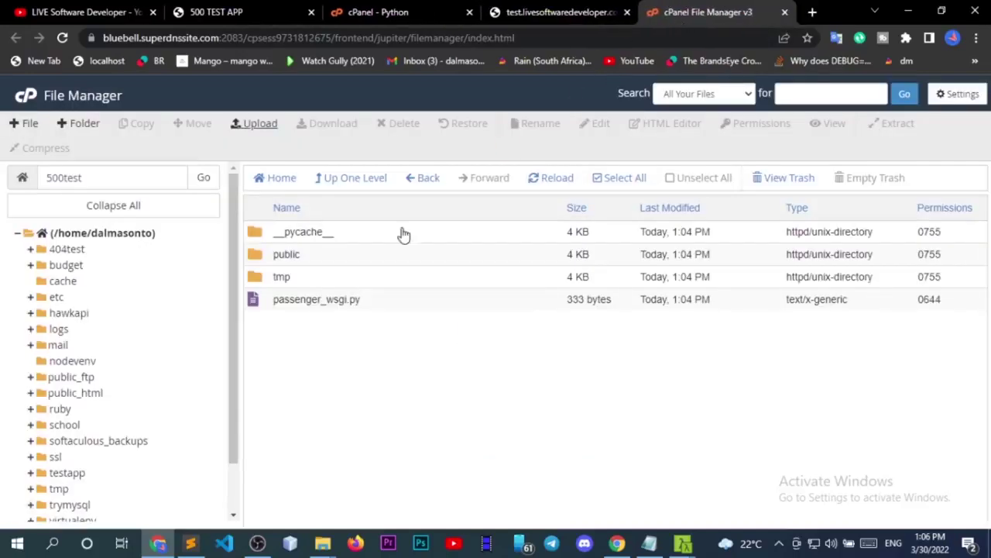
left_click(551, 178)
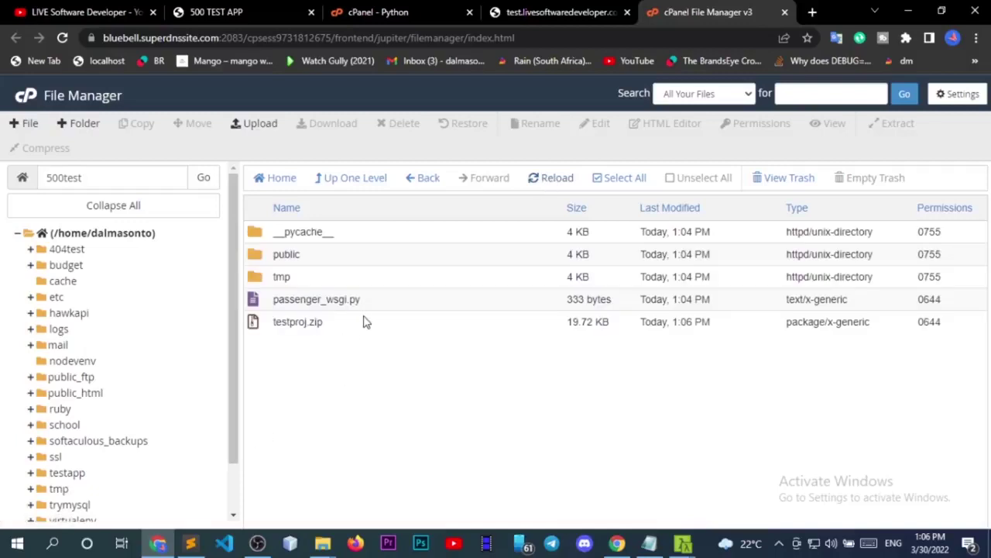
Extract testproj.zip into the 500test folder
left_click(364, 320)
right_click(365, 320)
left_click(387, 484)
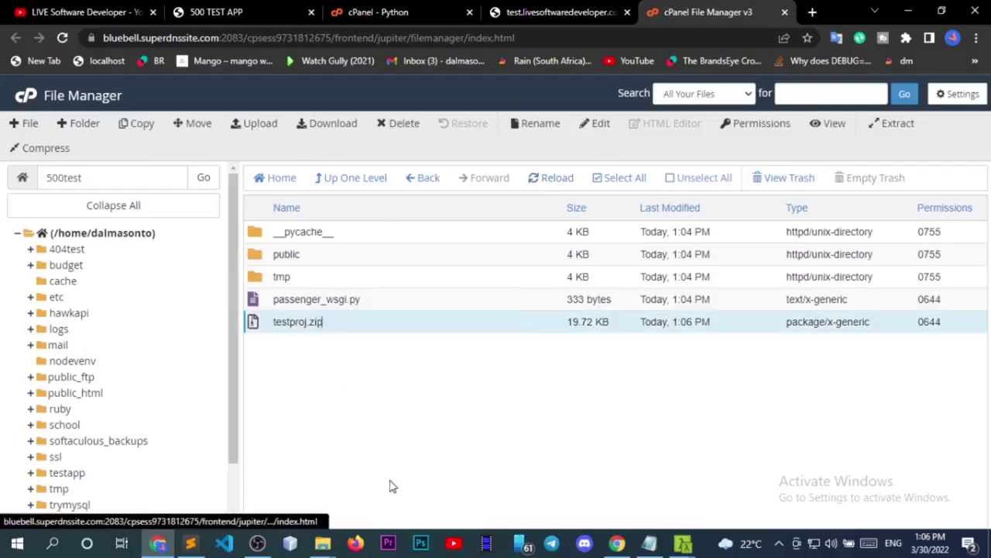
left_click(606, 375)
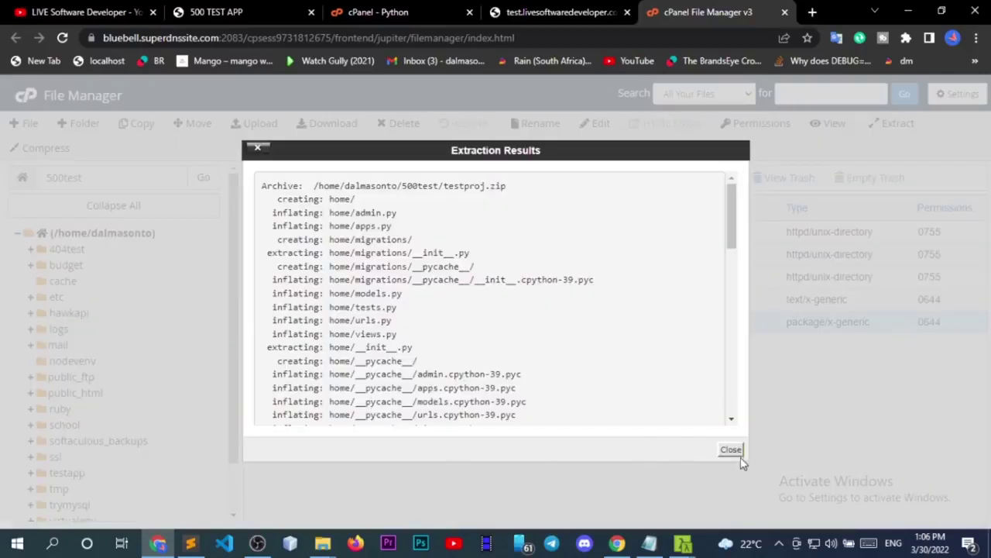
left_click(730, 450)
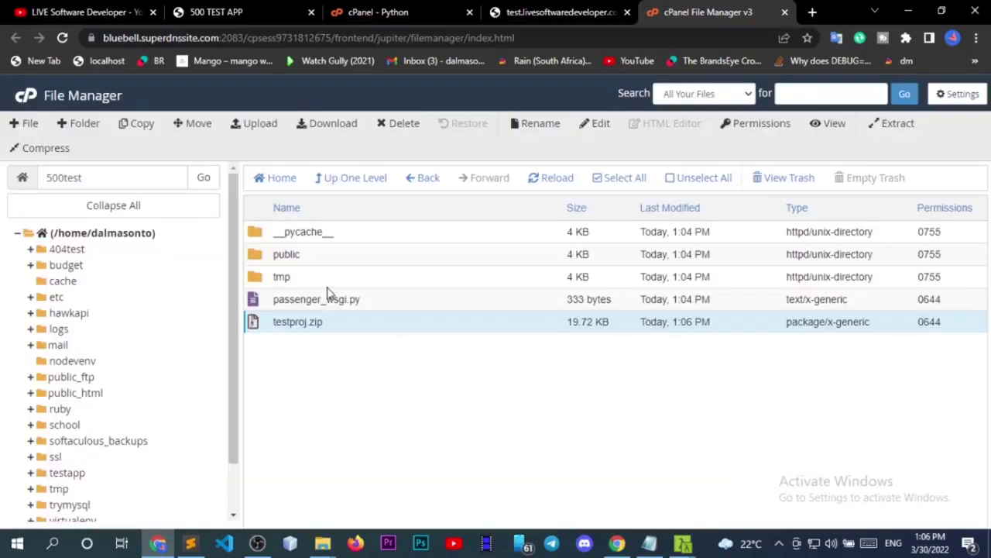
Permanently delete testproj.zip, skipping the trash, and refresh to show the extracted files
left_click(353, 331)
key("Delete")
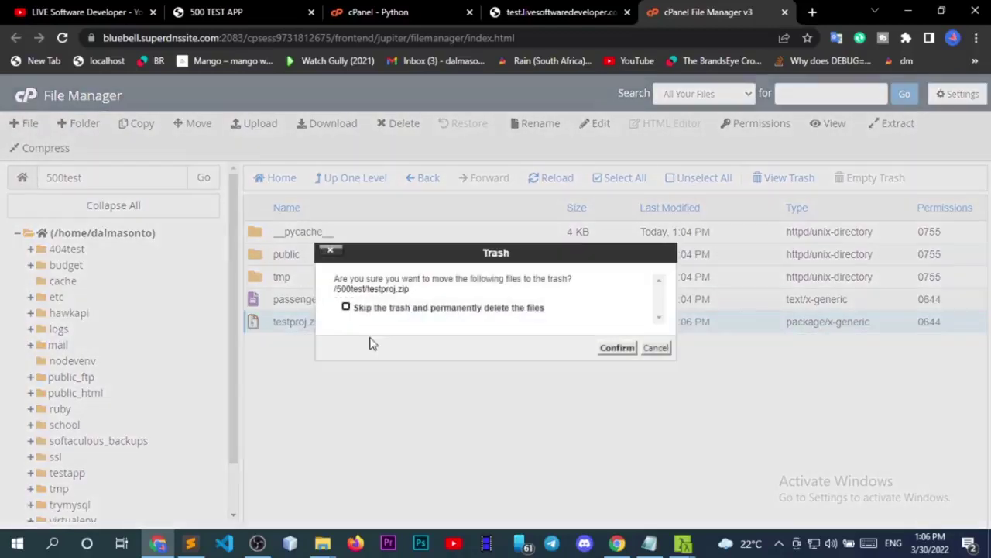
left_click(465, 309)
left_click(626, 352)
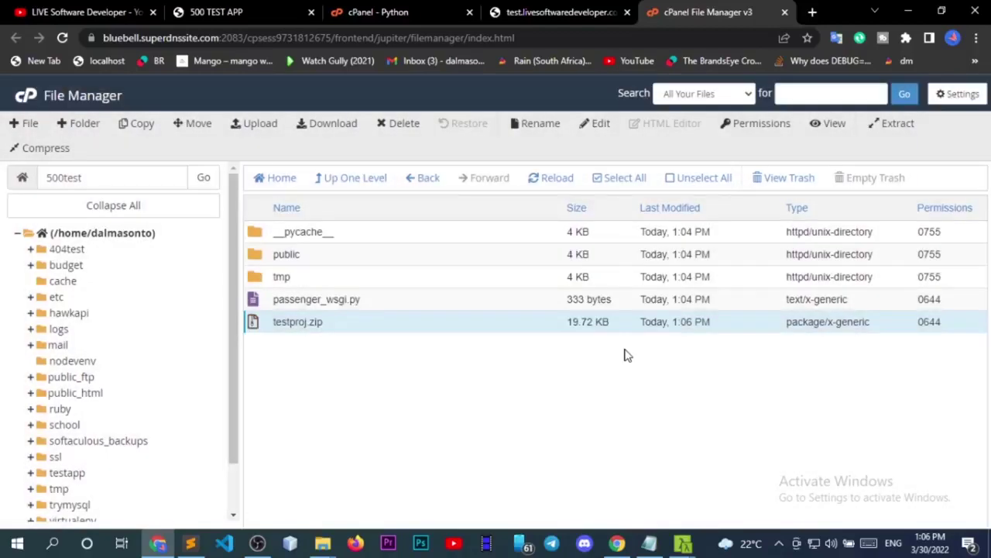
left_click(557, 181)
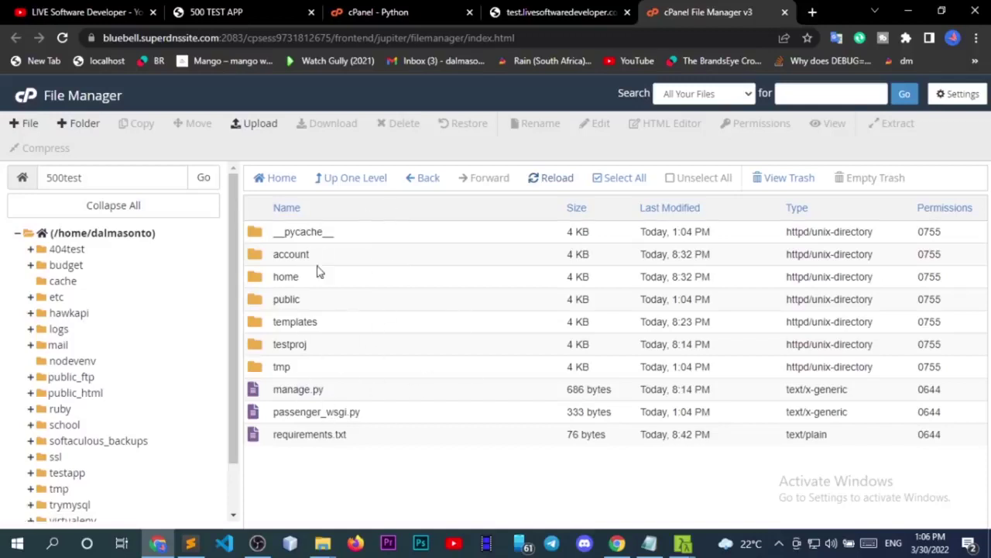
left_click(379, 11)
Stop the test.livesoftwaredeveloper.com Python app and check the live site
scroll(579, 281, "up", 3)
scroll(380, 403, "down", 4)
left_click(415, 354)
scroll(436, 384, "up", 4)
left_click(498, 354)
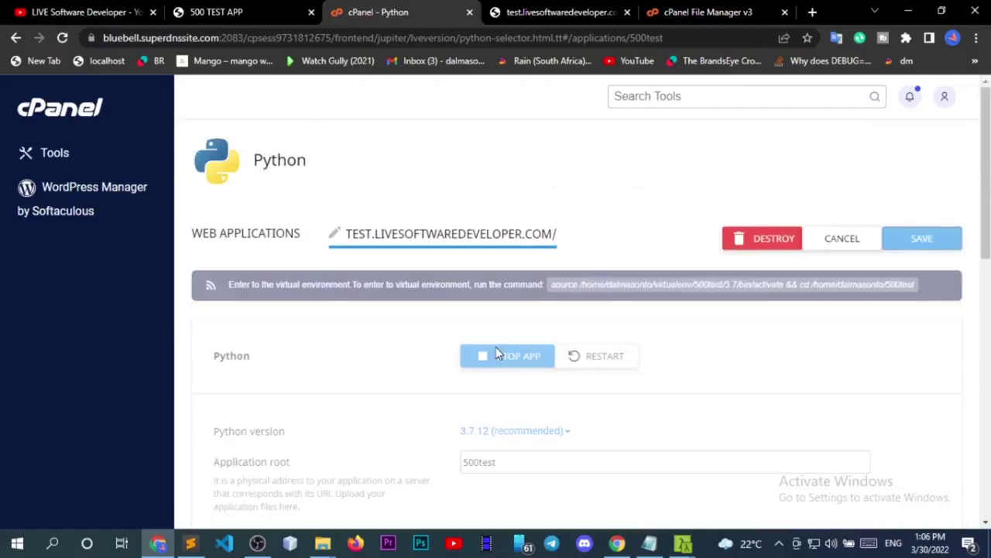
scroll(470, 346, "down", 5)
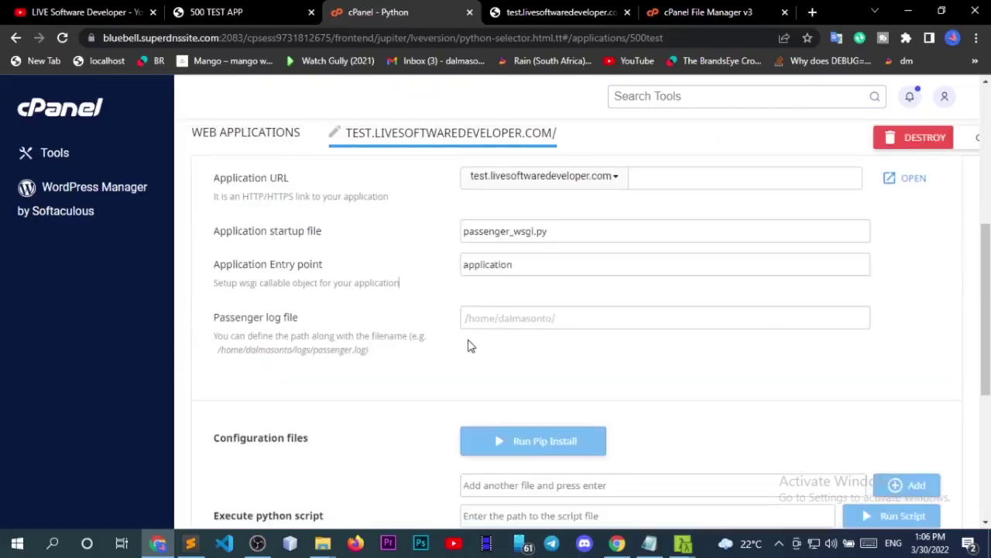
scroll(469, 357, "up", 5)
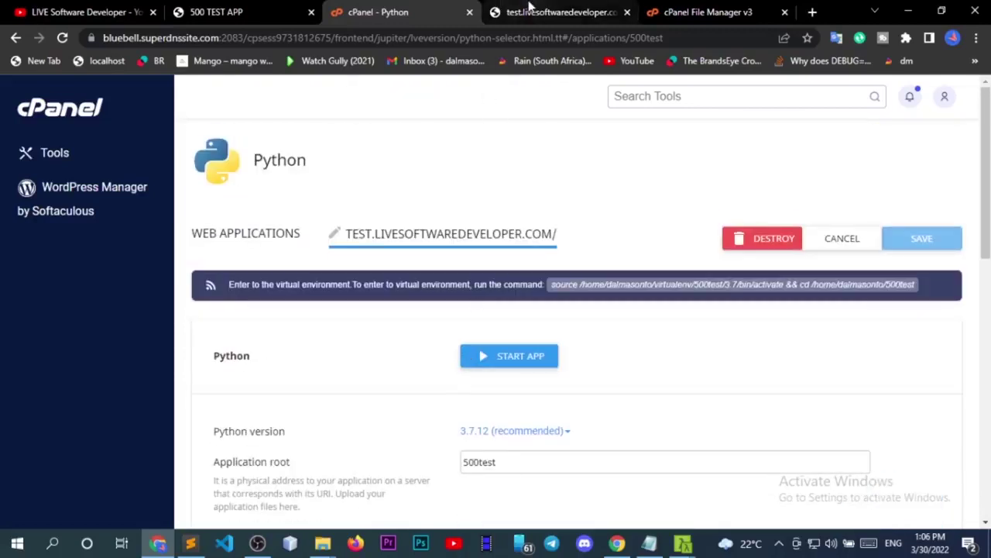
left_click(529, 6)
left_click_drag(694, 16, 547, 6)
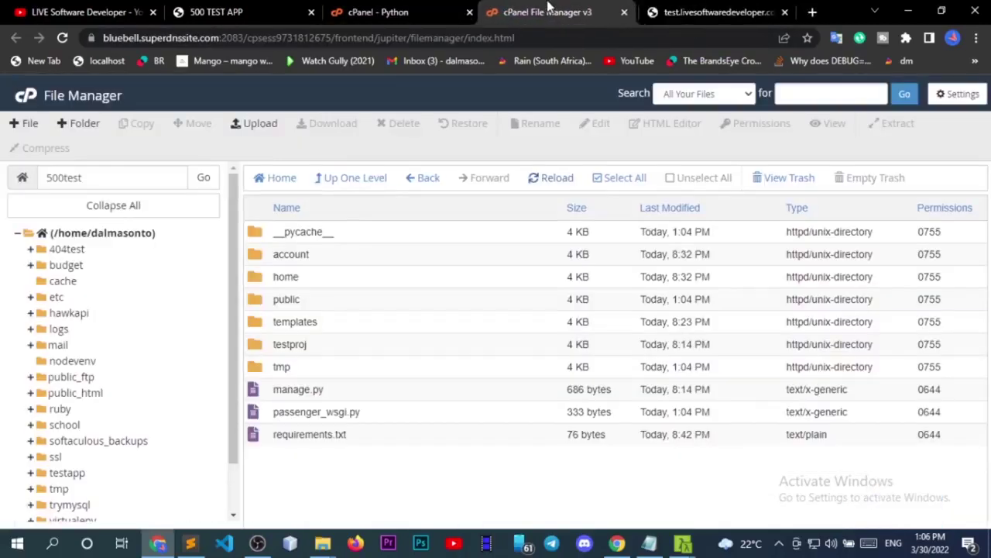
Open passenger_wsgi.py in the File Manager code editor
left_click(385, 418)
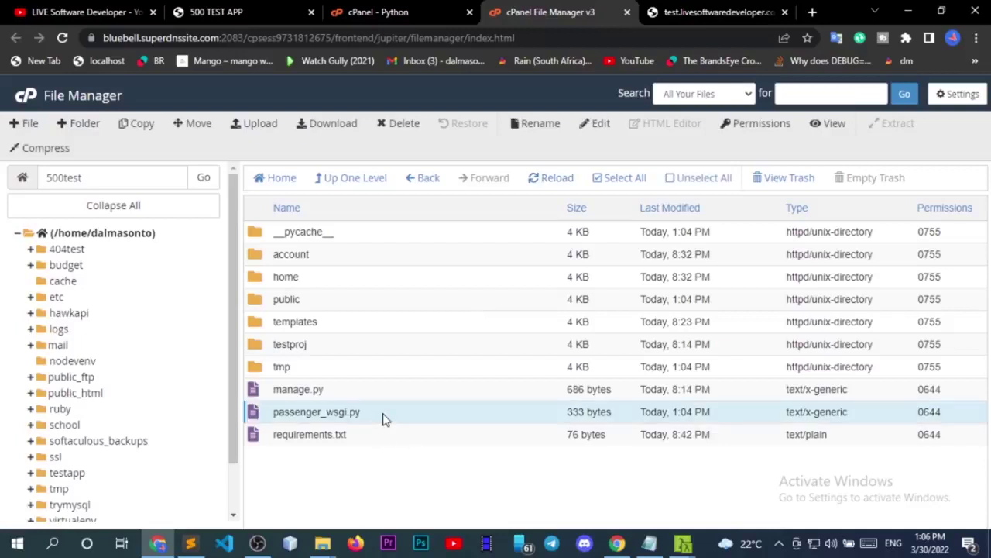
right_click(385, 418)
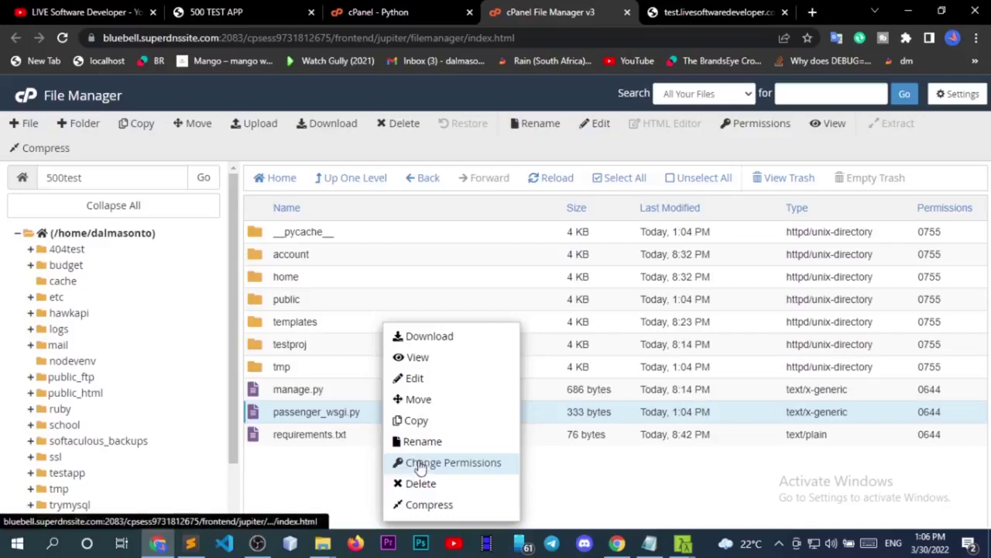
left_click(416, 378)
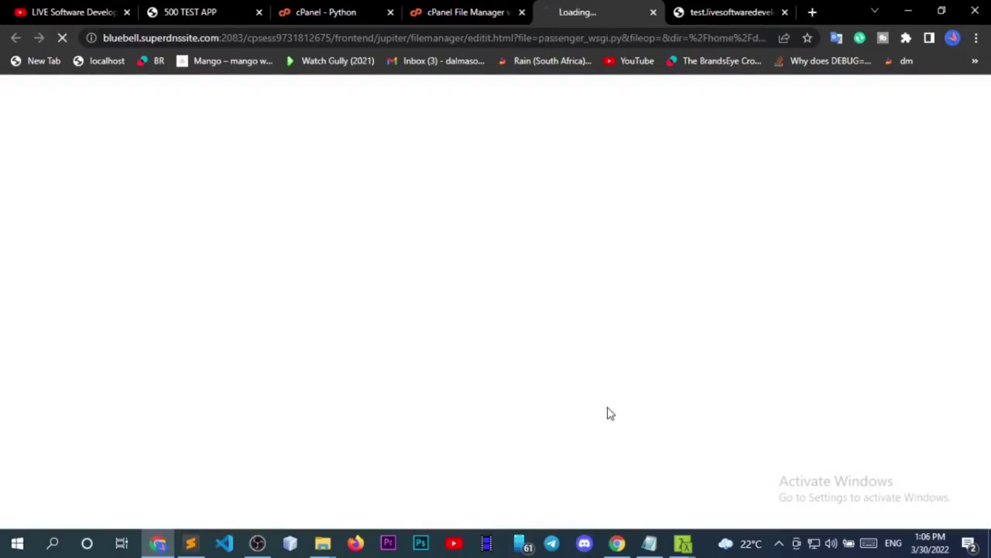
left_click(626, 412)
Comment out the test application function on lines 8–13 and add blank lines below
left_click_drag(217, 289, 38, 226)
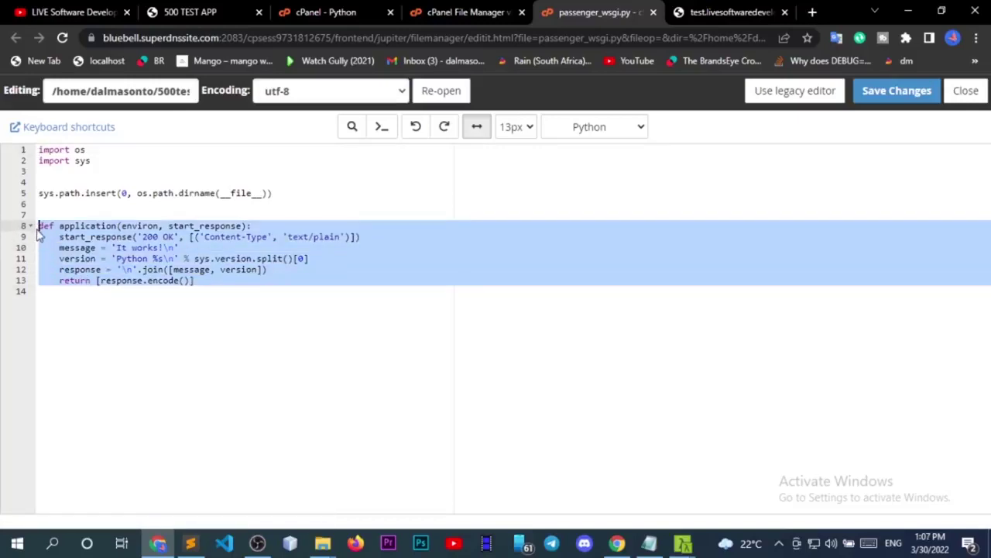
key("ctrl+slash")
left_click(242, 280)
key("Return")
key("Return")
key("Return")
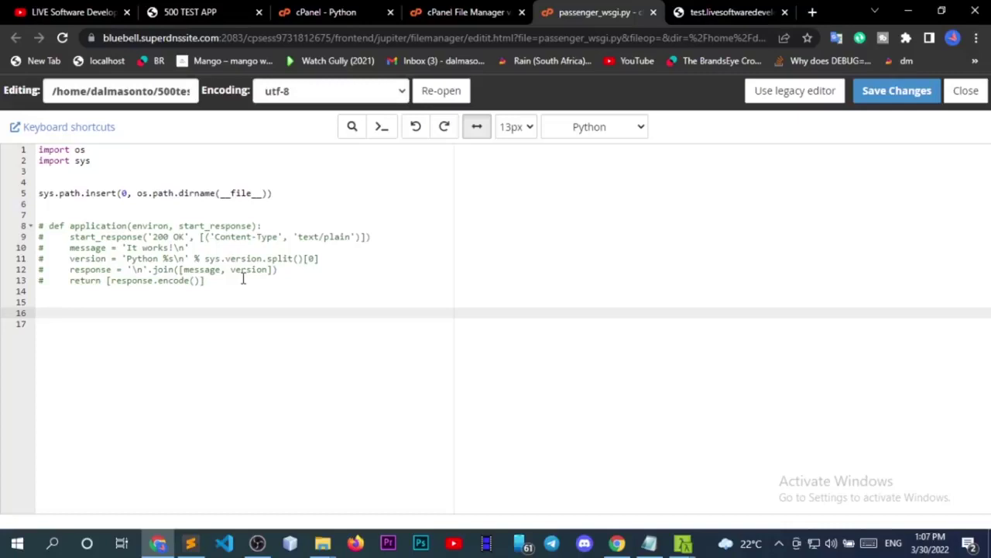
Verify the startup file is passenger_wsgi.py and the entry point is application
left_click(302, 12)
scroll(453, 350, "down", 5)
scroll(485, 291, "up", 1)
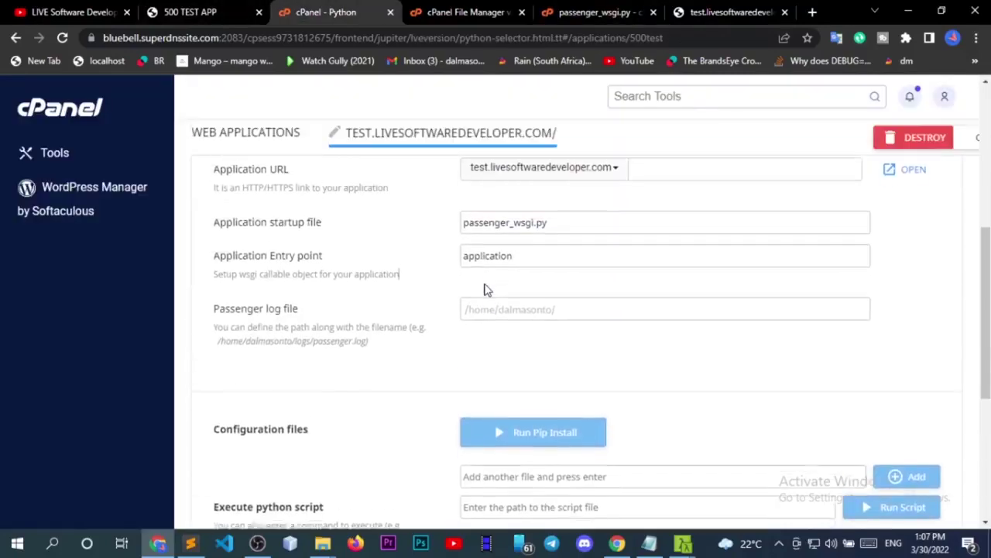
left_click_drag(347, 239, 212, 228)
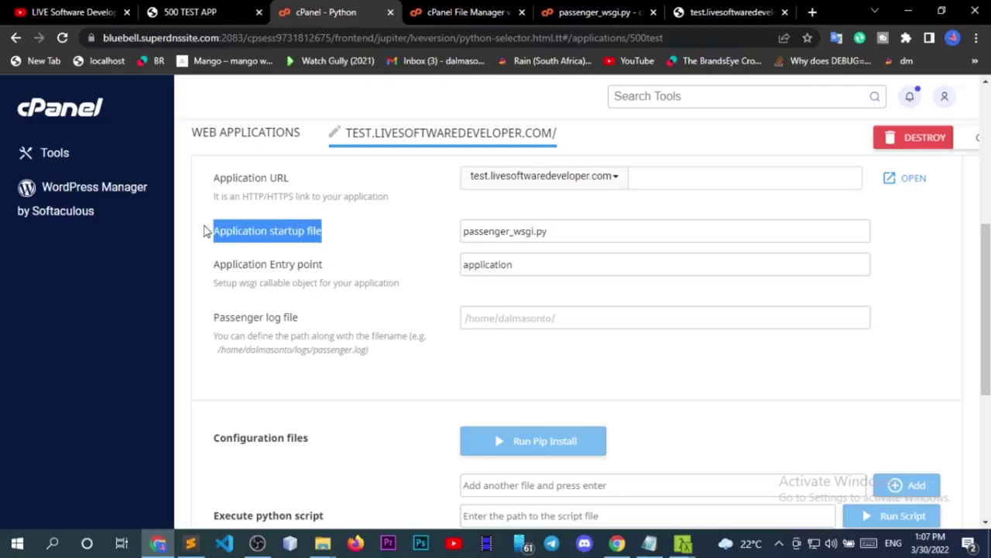
left_click_drag(554, 234, 478, 230)
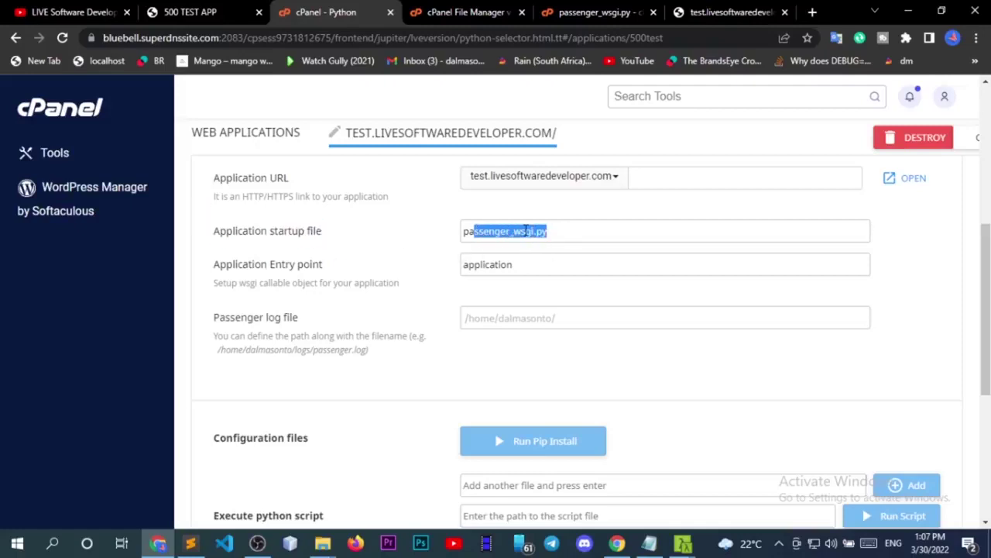
left_click(516, 231)
double_click(516, 232)
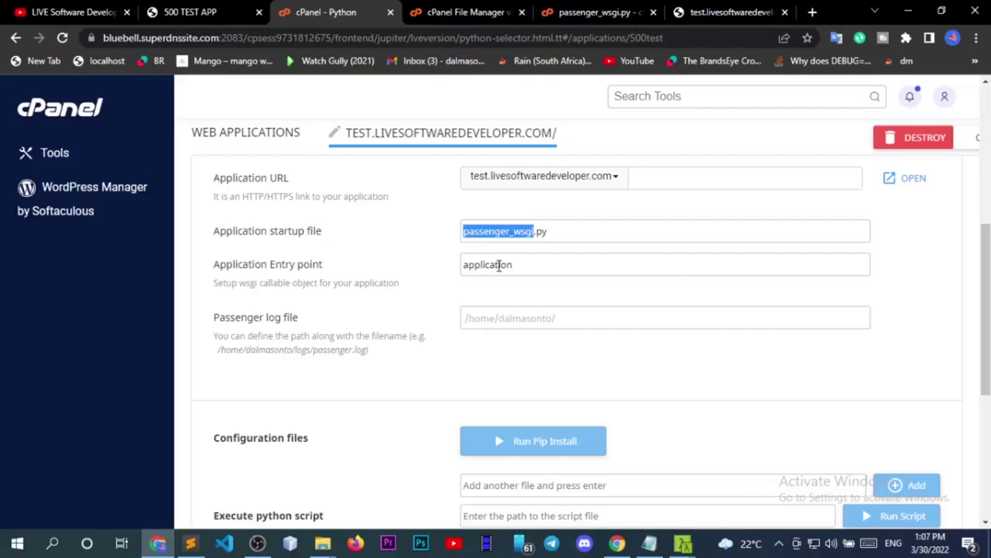
left_click_drag(516, 264, 474, 264)
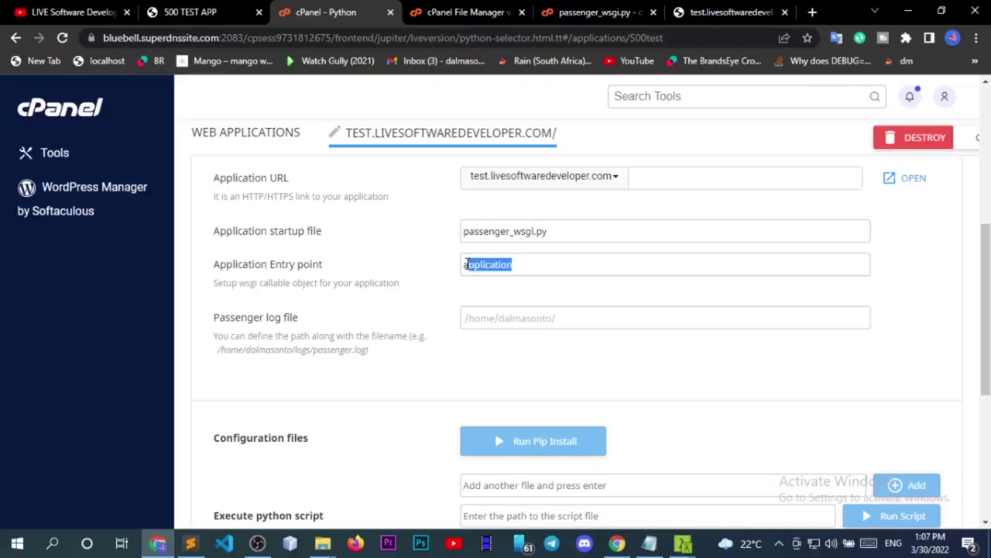
left_click(467, 264)
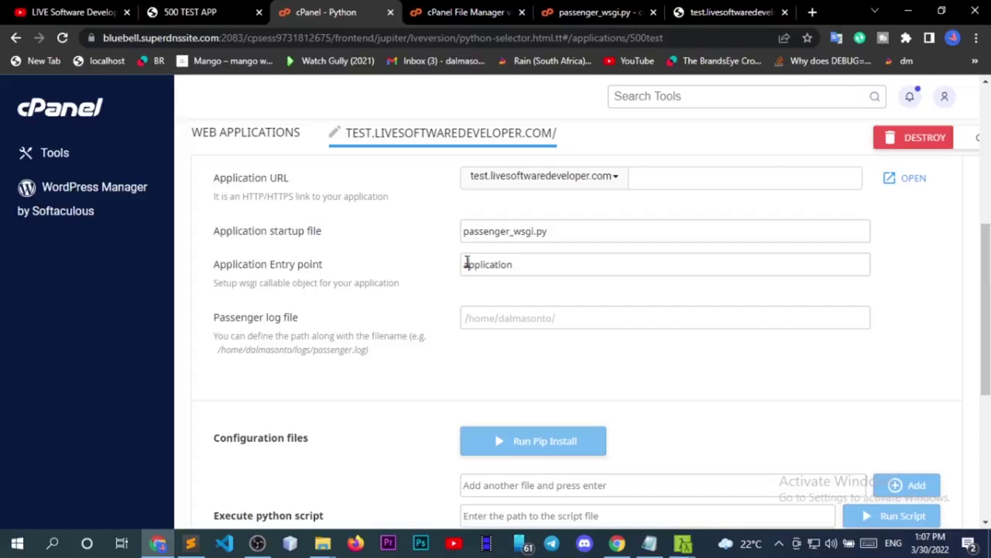
double_click(471, 264)
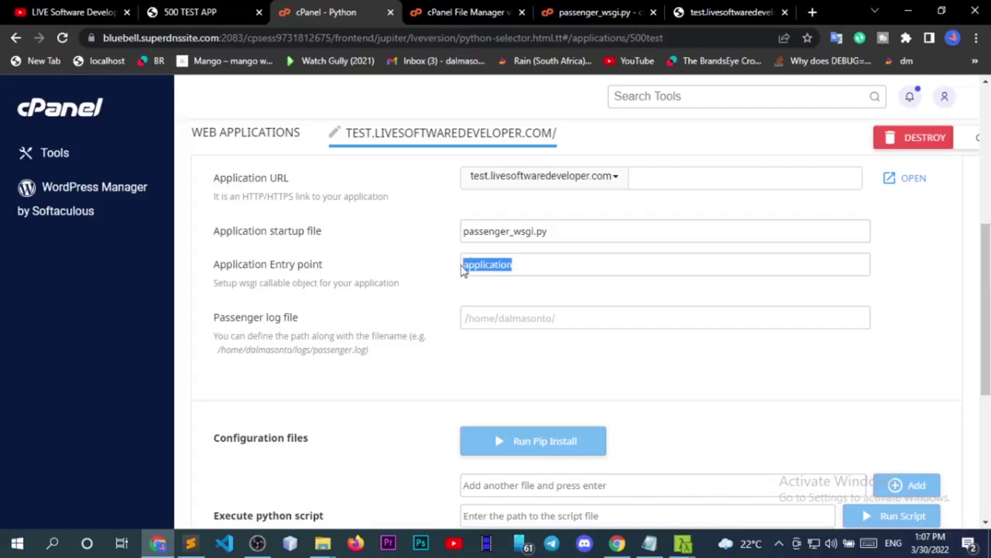
left_click(482, 9)
left_click(602, 9)
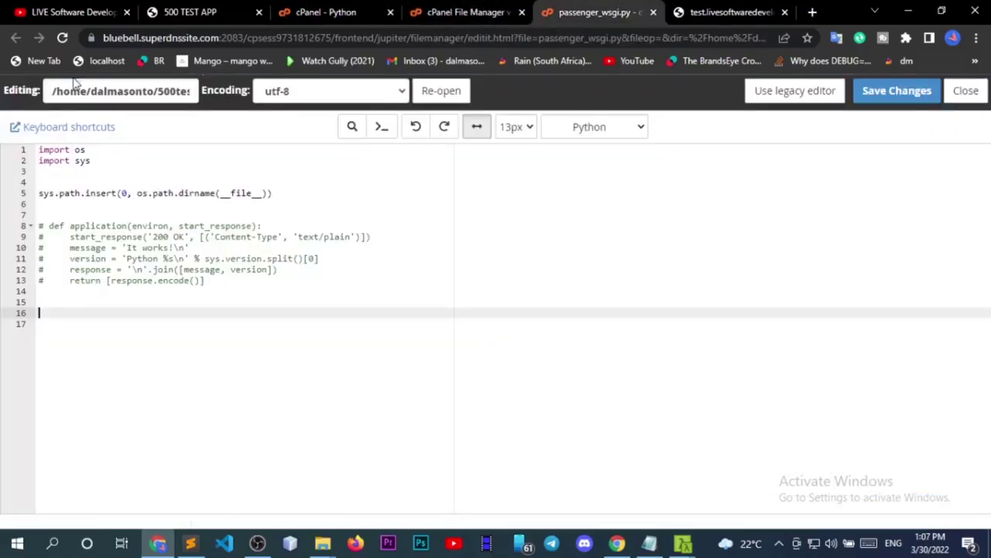
Insert a new line 7 in passenger_wsgi.py importing application from testproj.wsgi
left_click(74, 226)
left_click_drag(87, 223, 127, 224)
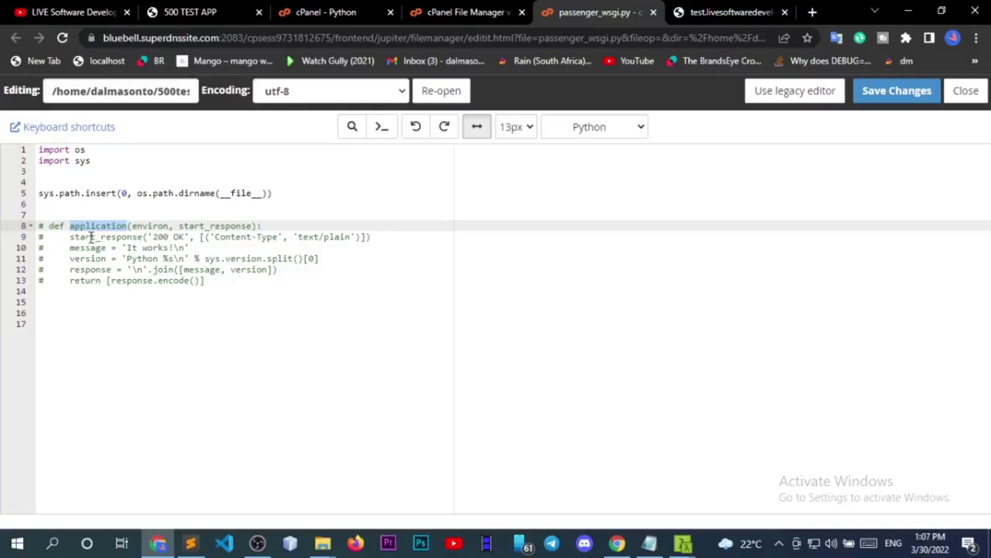
left_click_drag(122, 247, 321, 259)
left_click(311, 262)
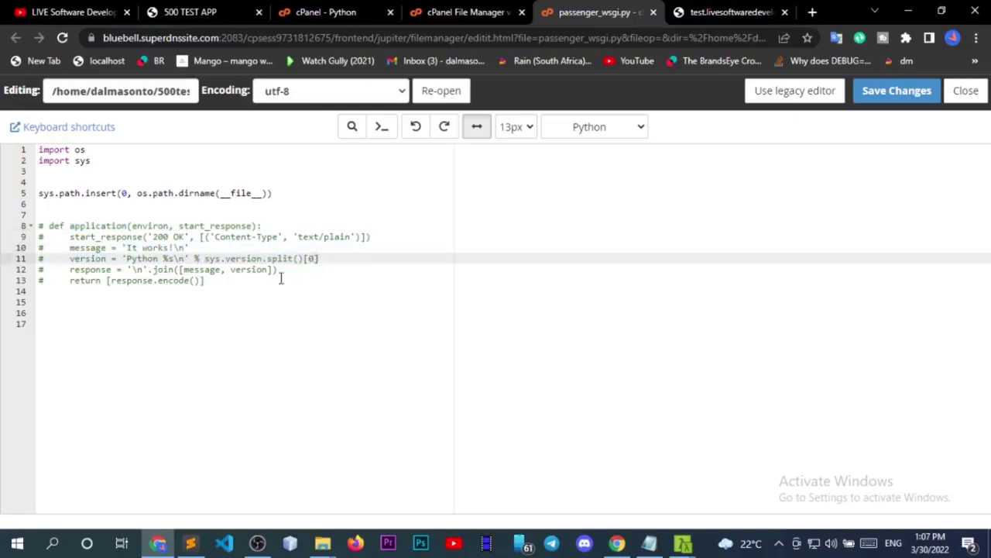
left_click(224, 282)
left_click(148, 206)
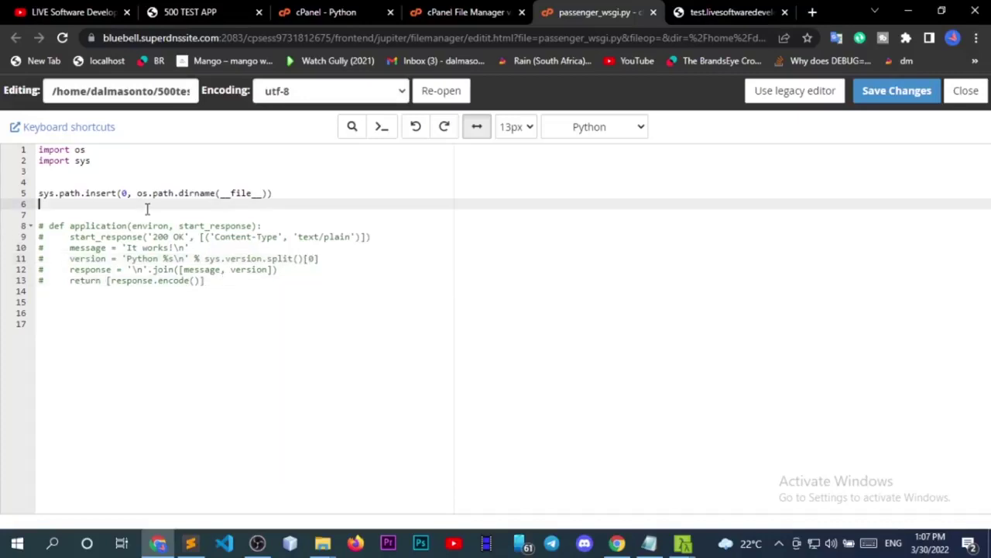
key("Return")
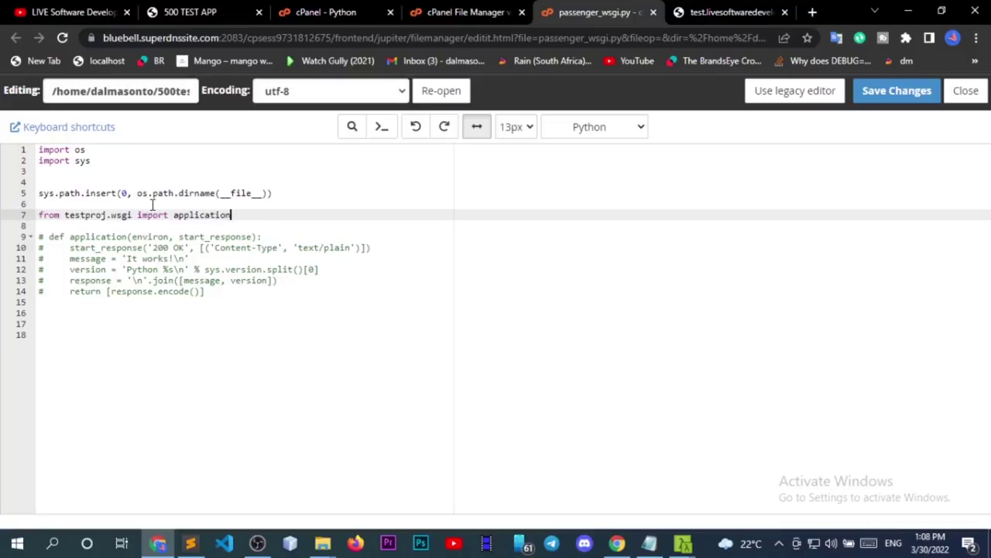
Save the changes to passenger_wsgi.py
key("ctrl+s")
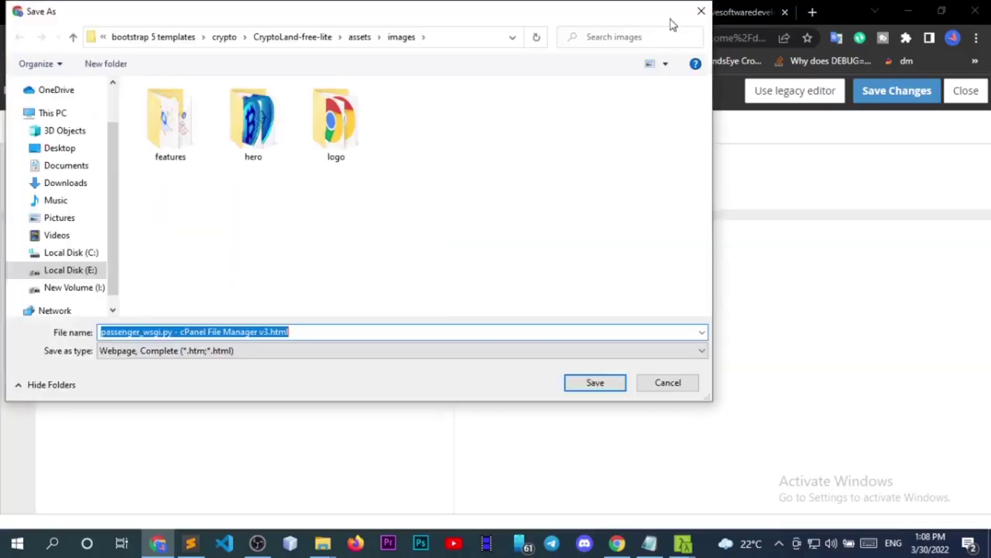
left_click(699, 12)
left_click(888, 90)
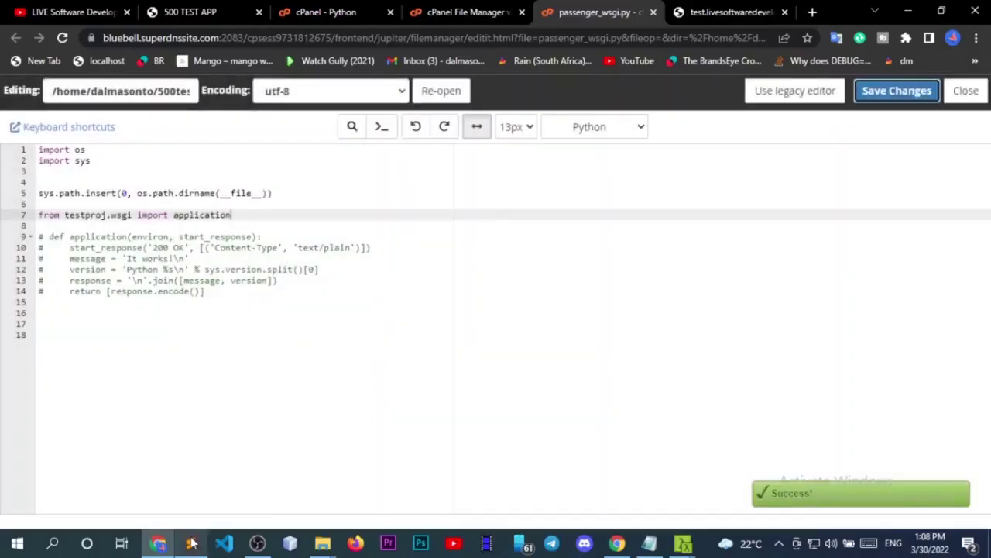
left_click(188, 541)
left_click(32, 134)
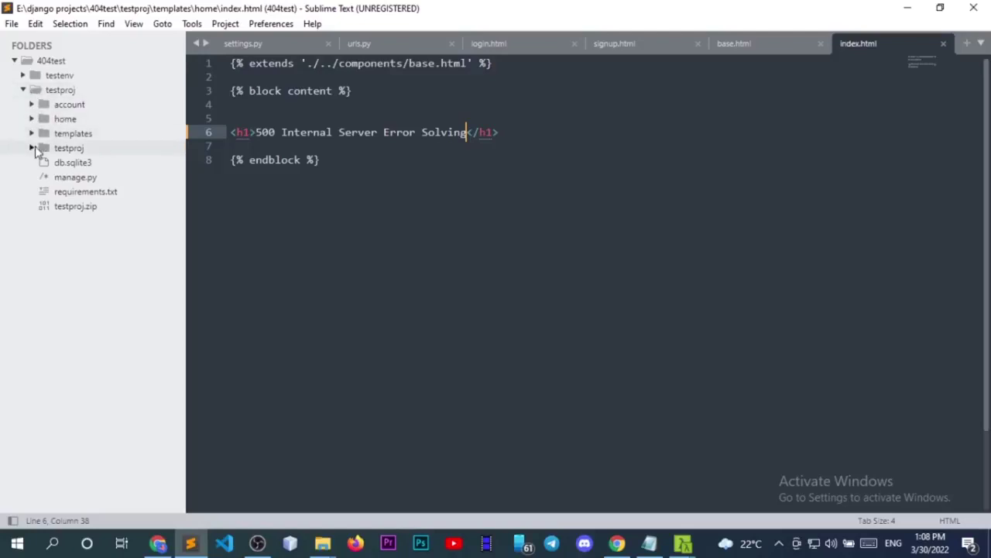
Open local testproj/wsgi.py and confirm application comes from get_wsgi_application() with testproj.settings
left_click(32, 148)
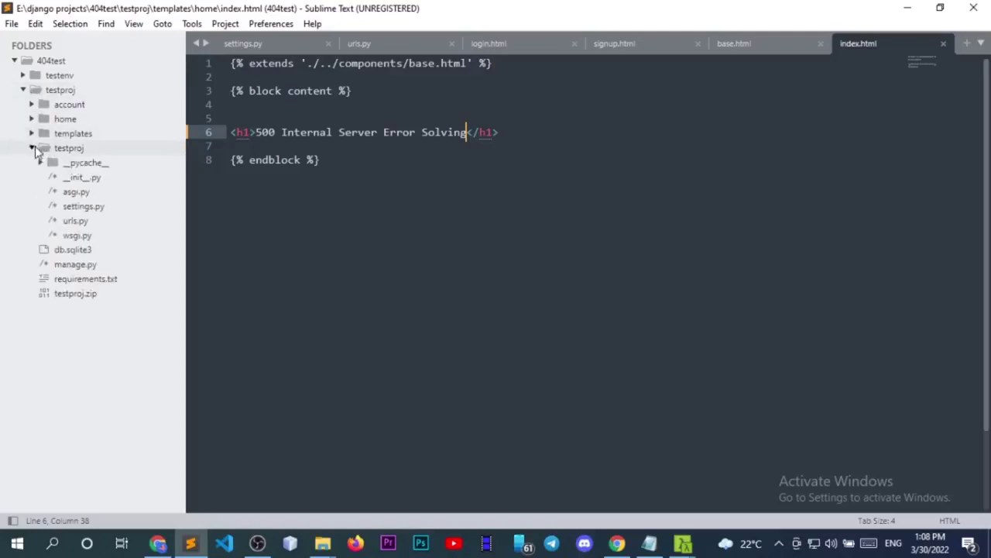
left_click(67, 239)
left_click(316, 204)
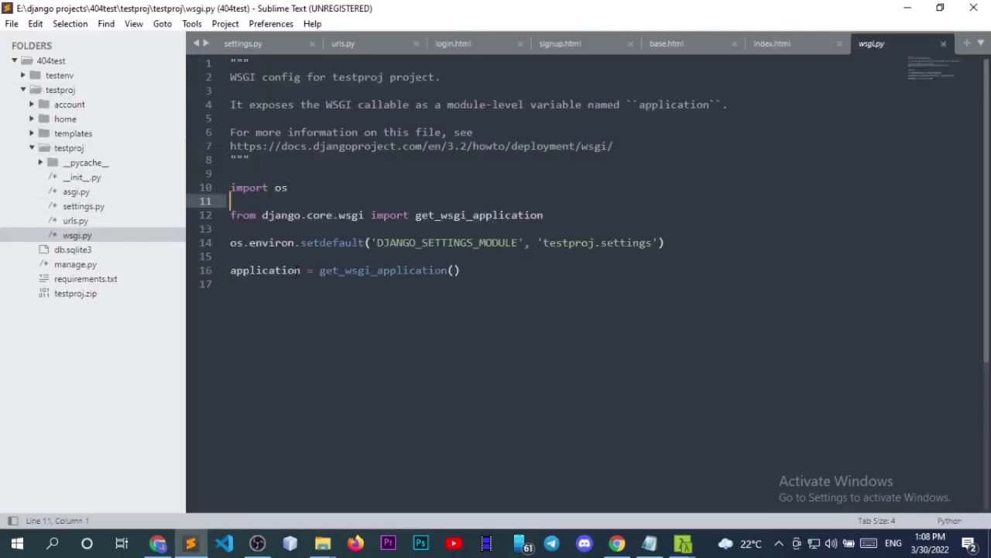
left_click_drag(230, 270, 300, 271)
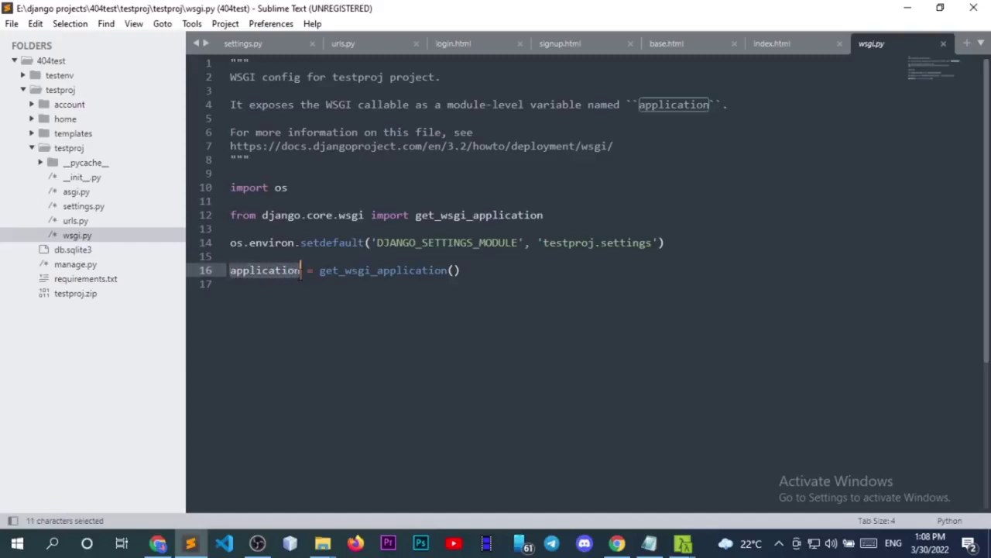
left_click(390, 270)
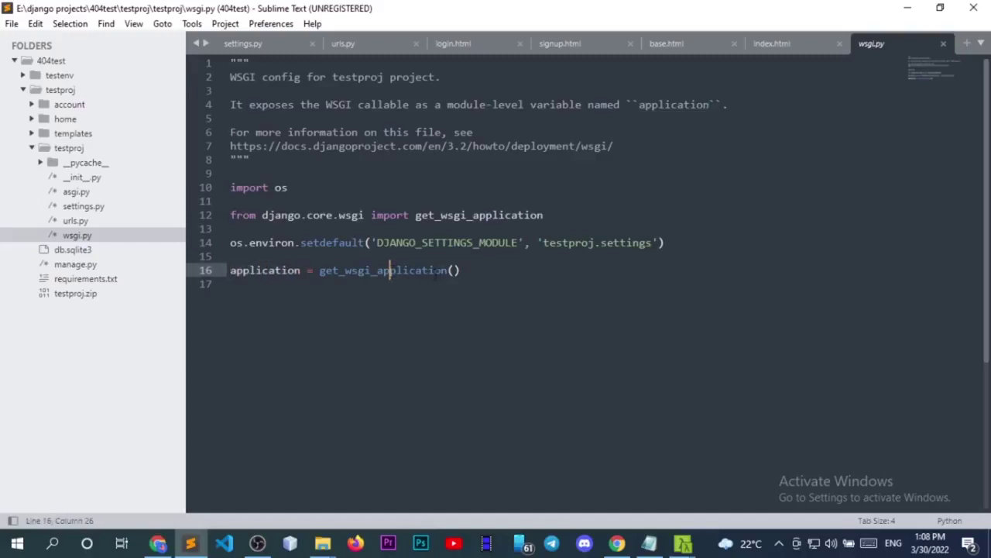
left_click_drag(477, 270, 240, 260)
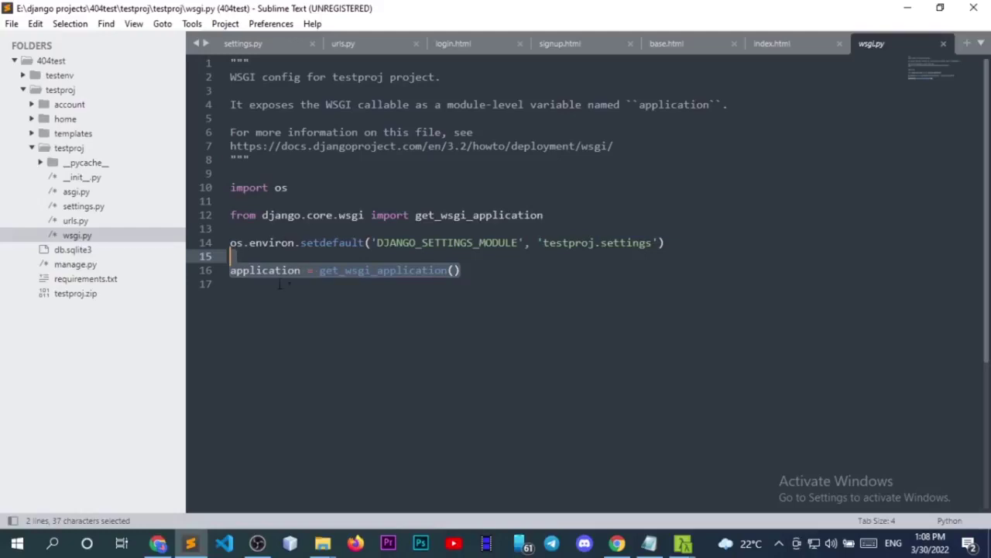
left_click(371, 244)
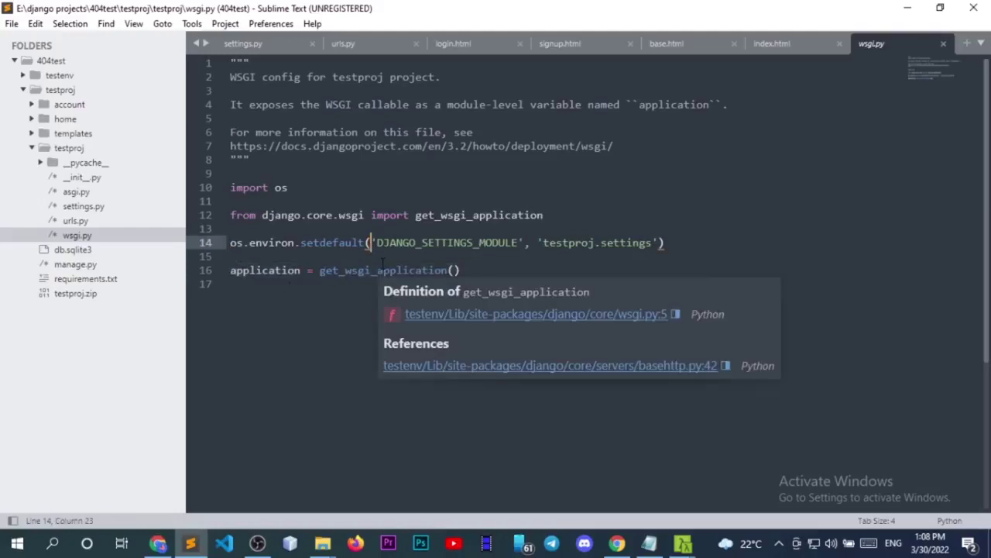
left_click(270, 243)
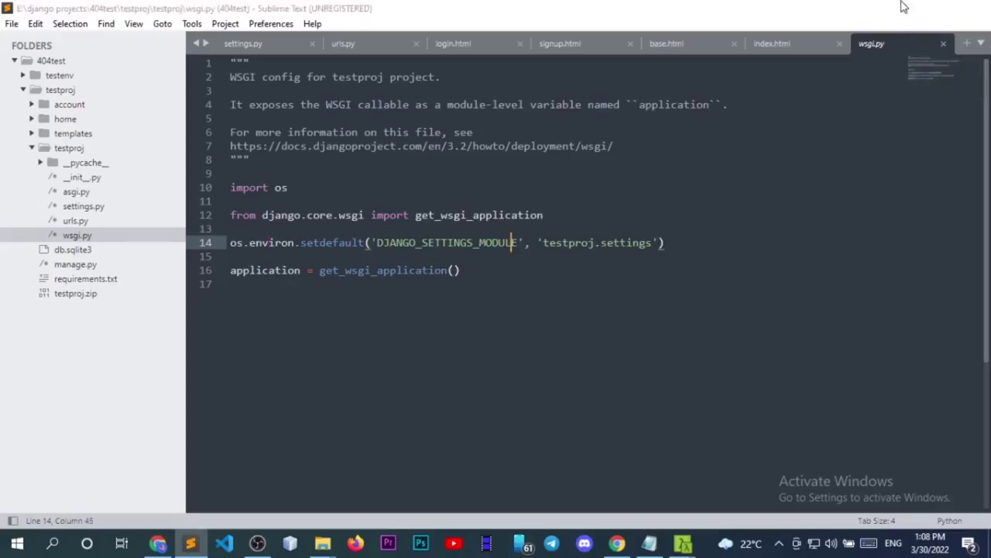
key("alt+Tab")
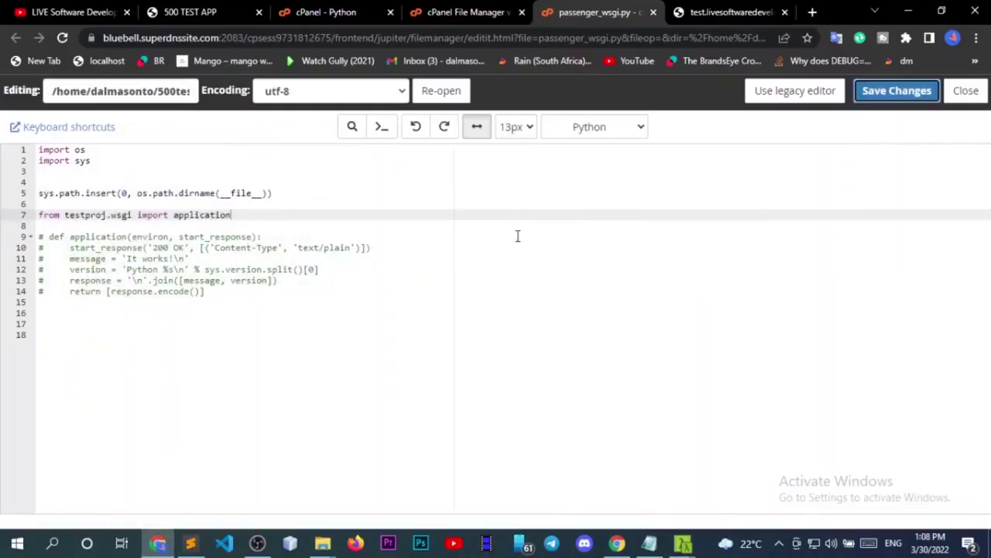
Save passenger_wsgi.py again and check the application import on line 7
left_click(867, 92)
left_click(773, 344)
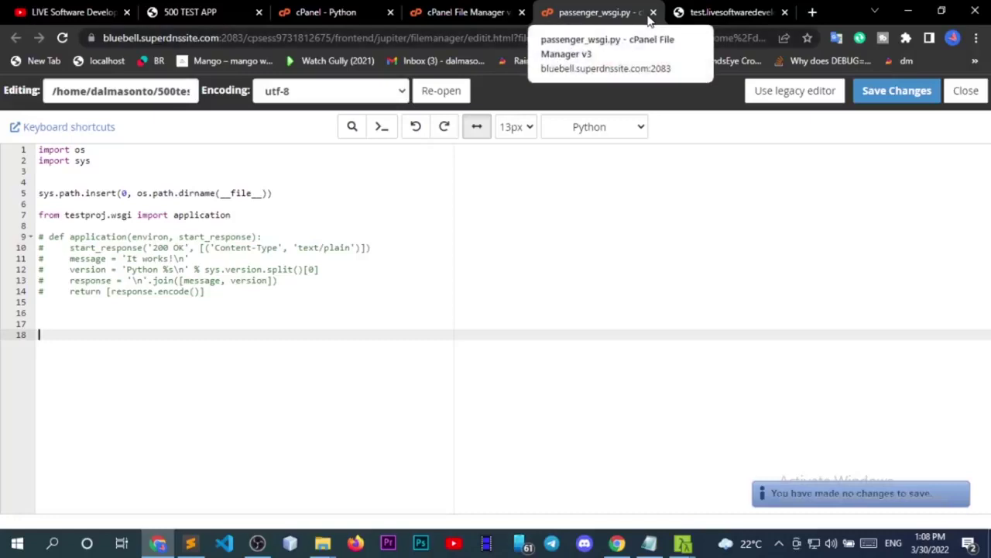
double_click(210, 215)
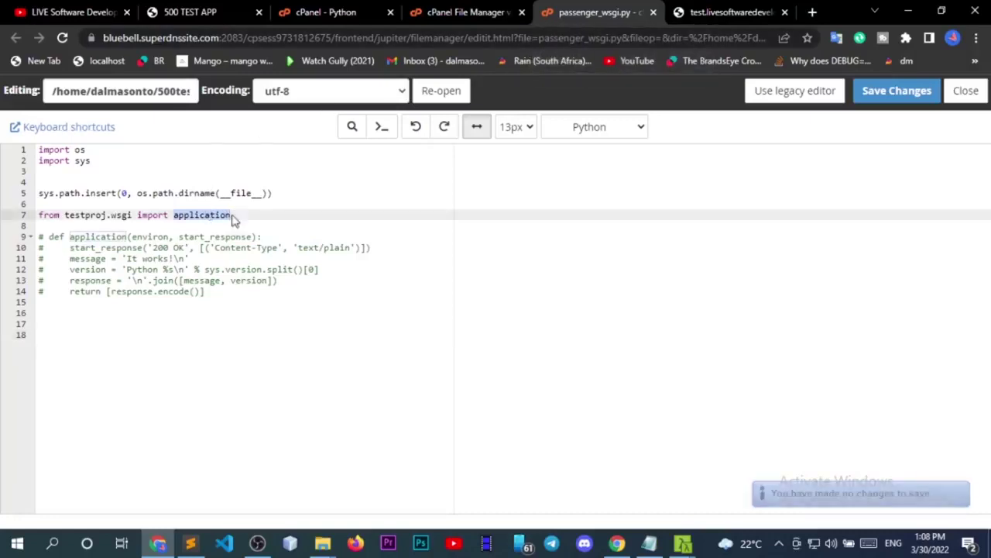
left_click(90, 215)
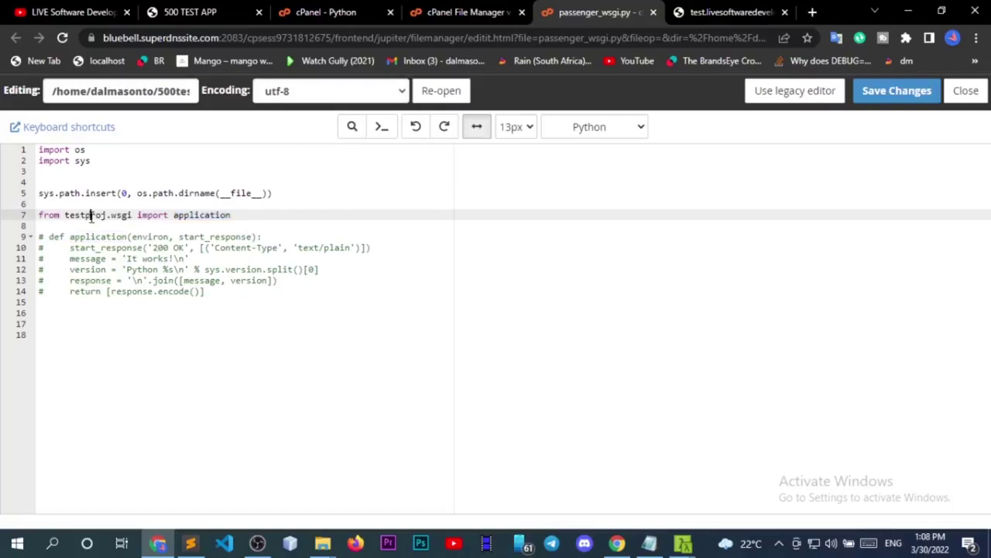
Close the passenger_wsgi.py editor and return to the 500test Python app's configuration files section
left_click(655, 13)
left_click(427, 10)
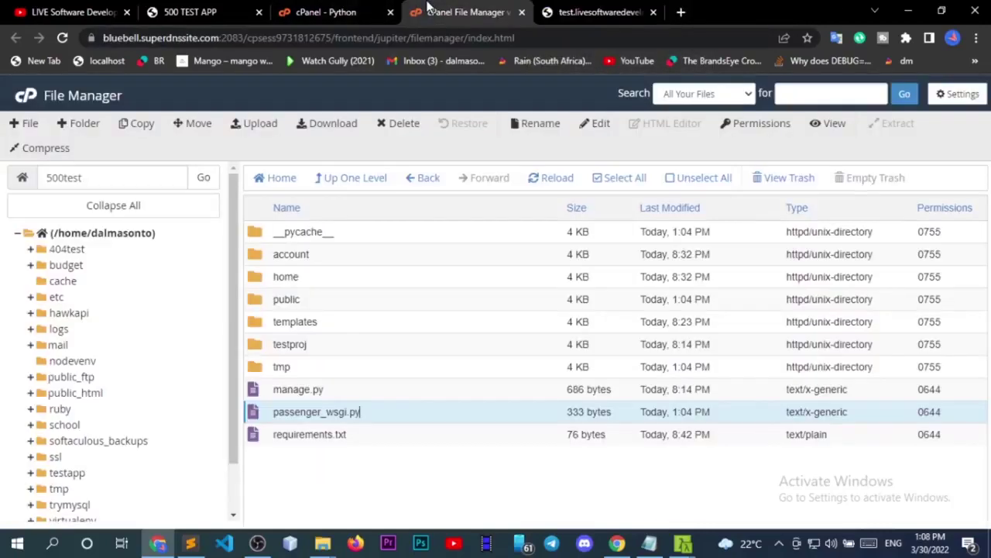
left_click(330, 8)
scroll(511, 356, "down", 2)
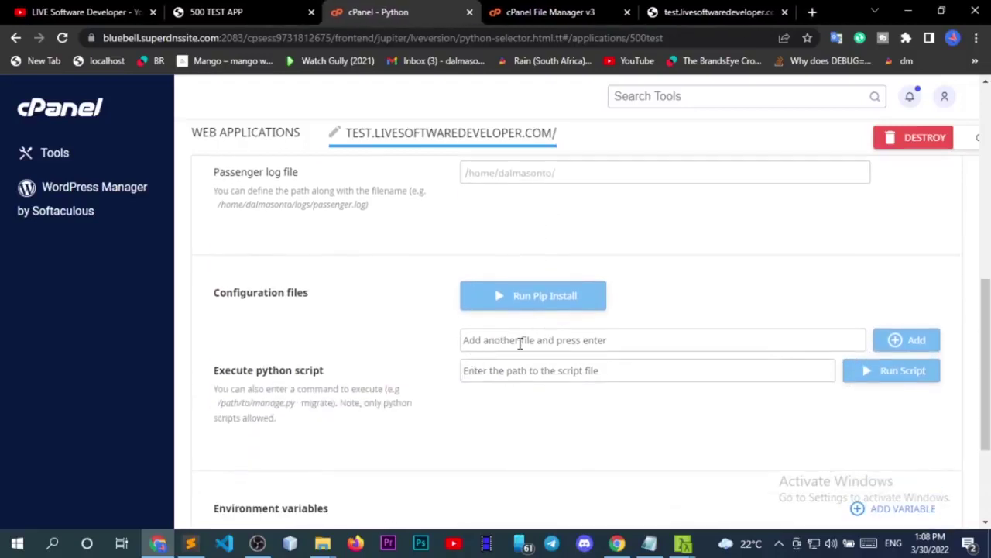
Add requirements.txt as a configuration file and run pip install from requirements.txt
type("requirements.txt")
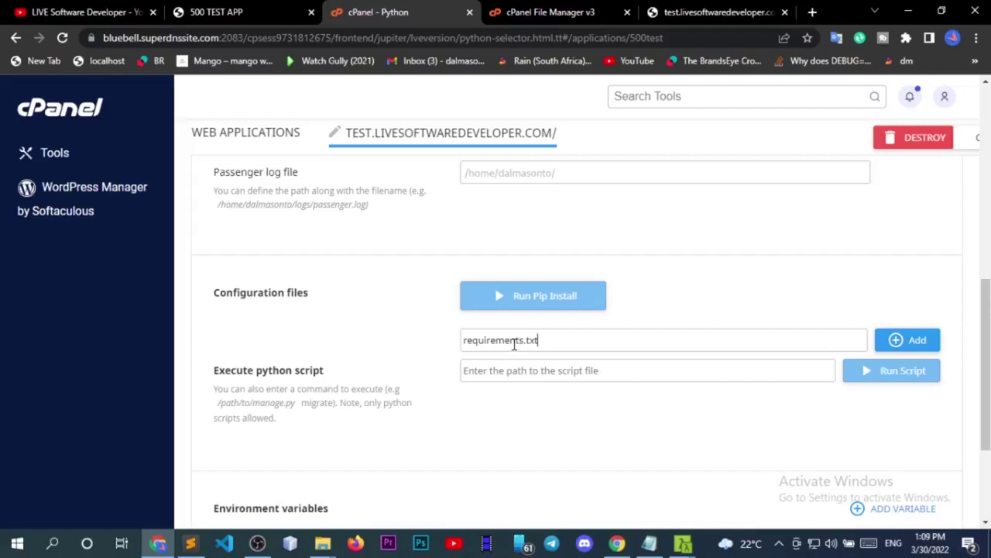
left_click(914, 340)
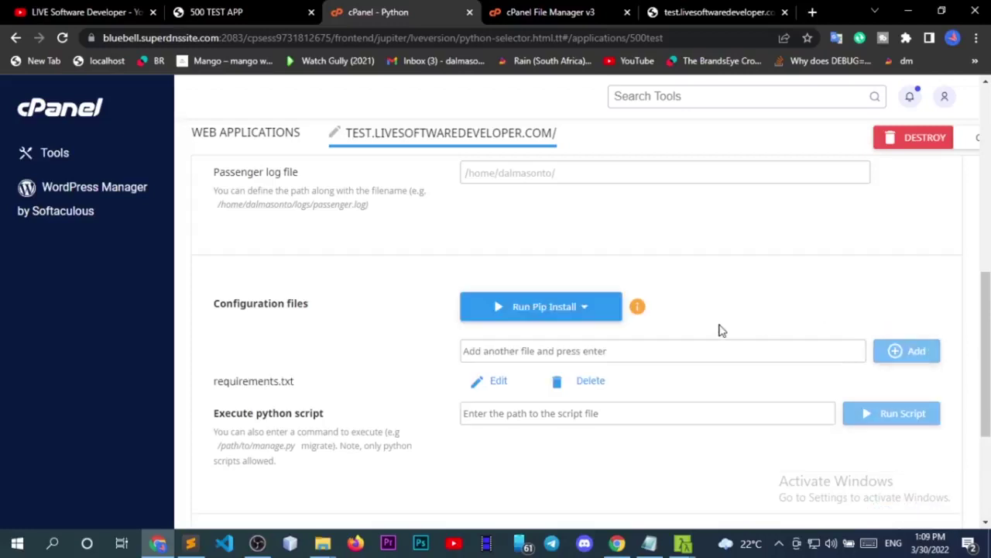
left_click(573, 322)
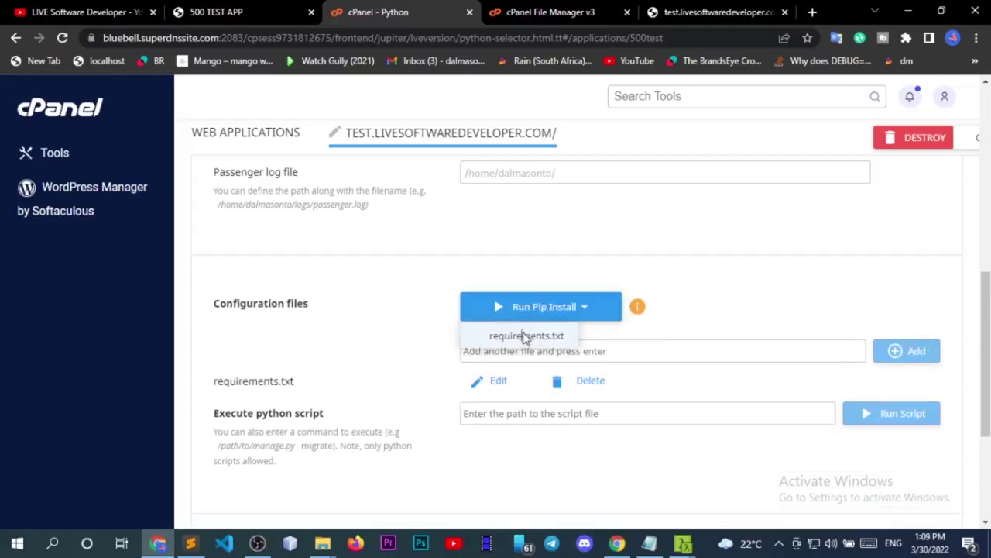
left_click(525, 338)
scroll(534, 349, "down", 1)
left_click_drag(503, 319, 469, 316)
scroll(453, 337, "down", 4)
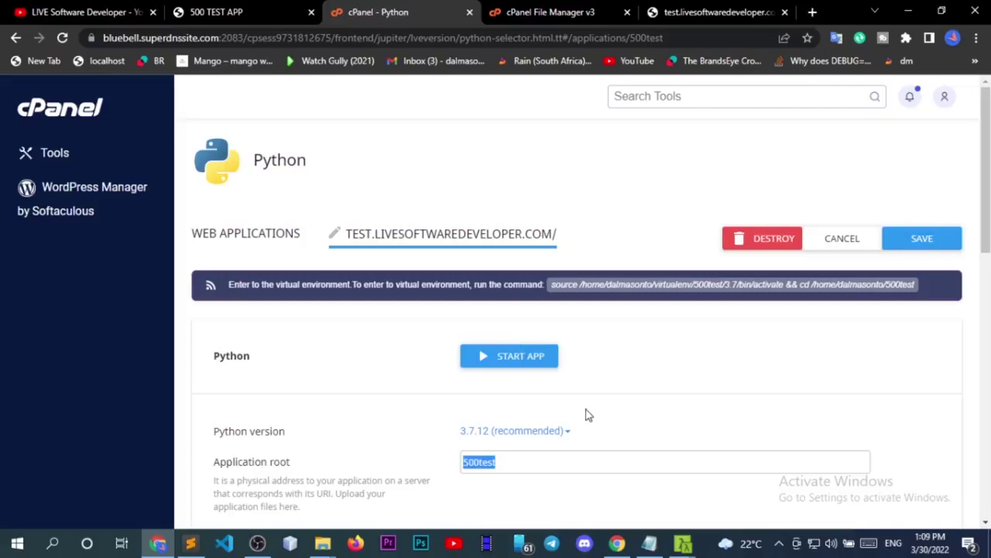
scroll(651, 382, "down", 4)
scroll(629, 347, "down", 1)
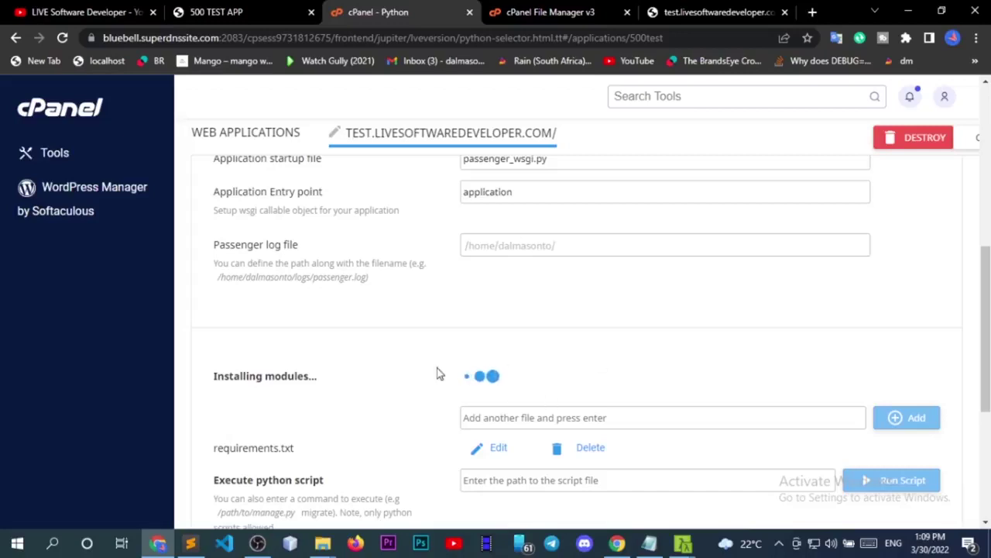
left_click(555, 9)
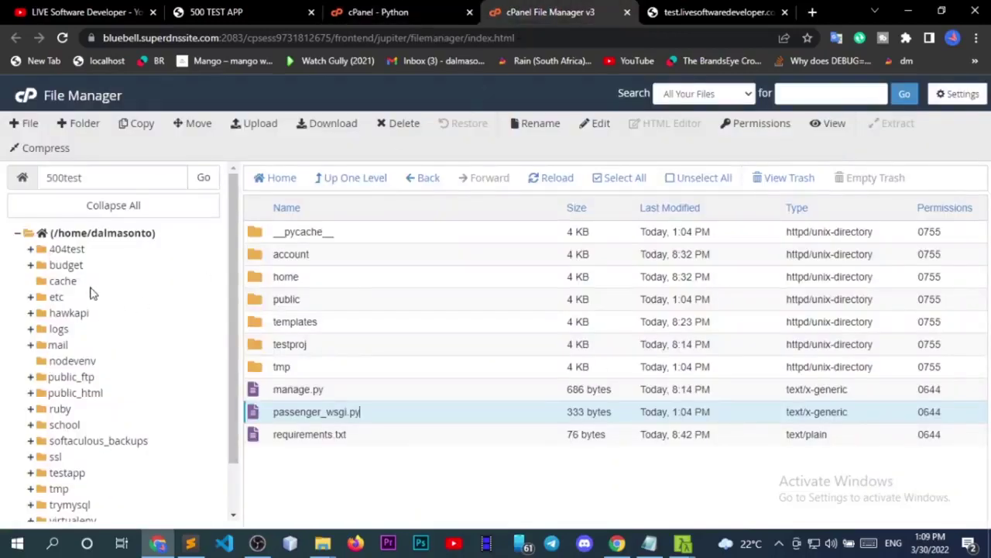
Permanently delete the 404test folder from the home directory, skipping the trash
left_click(68, 232)
left_click(382, 248)
left_click(391, 228)
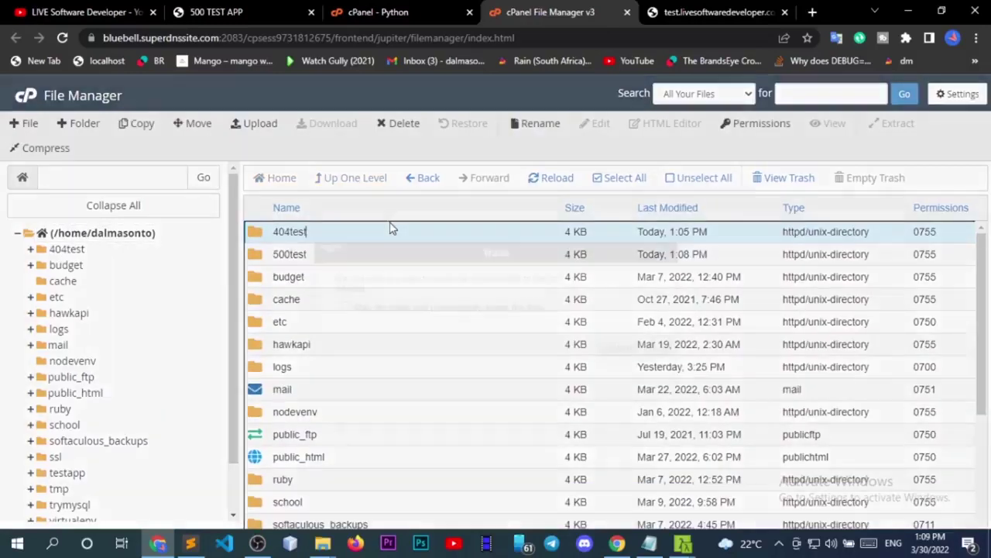
key("Delete")
left_click(390, 306)
left_click(617, 349)
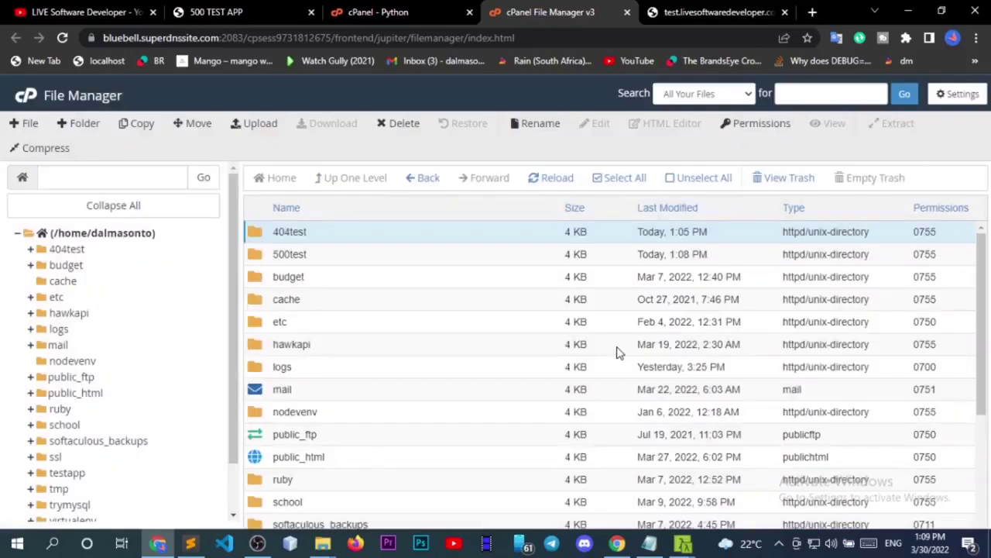
Browse virtualenv > 500test > 3.7 > lib > python3.7 > site-packages
scroll(82, 462, "down", 1)
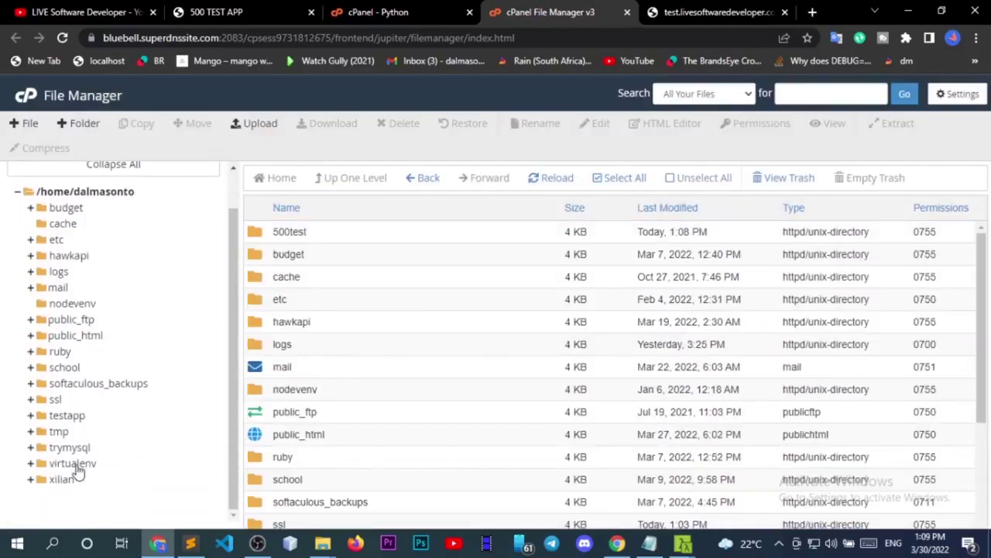
left_click(68, 463)
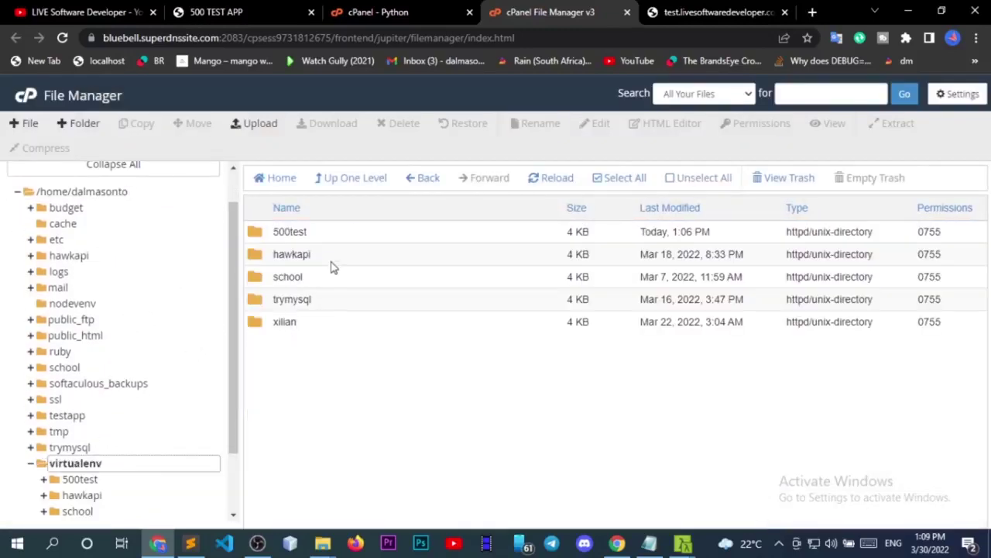
double_click(339, 233)
double_click(338, 236)
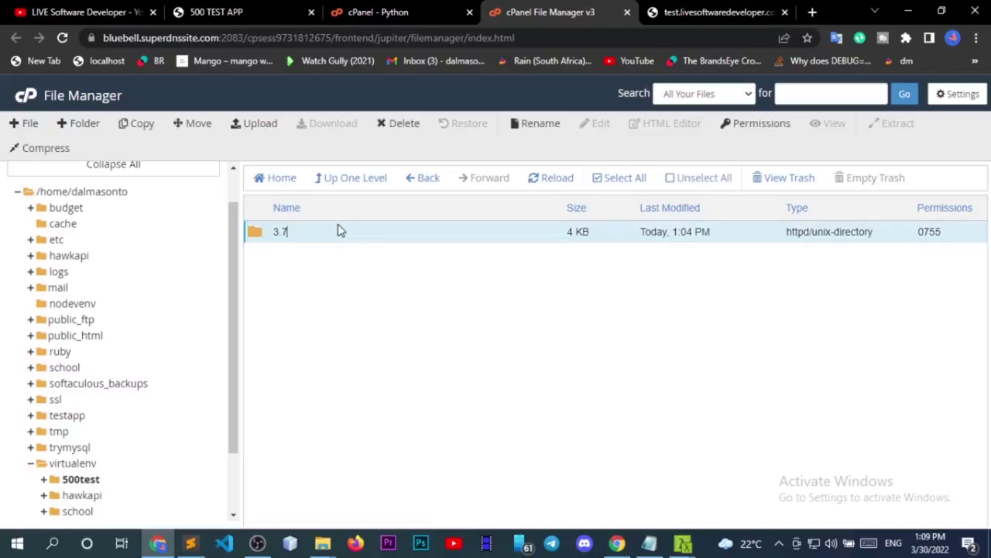
double_click(317, 279)
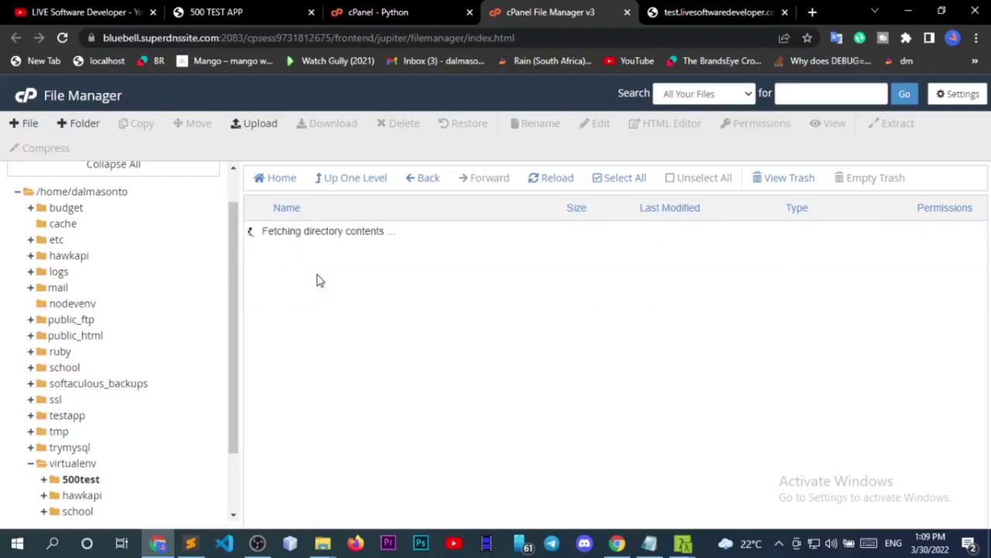
double_click(357, 231)
double_click(364, 280)
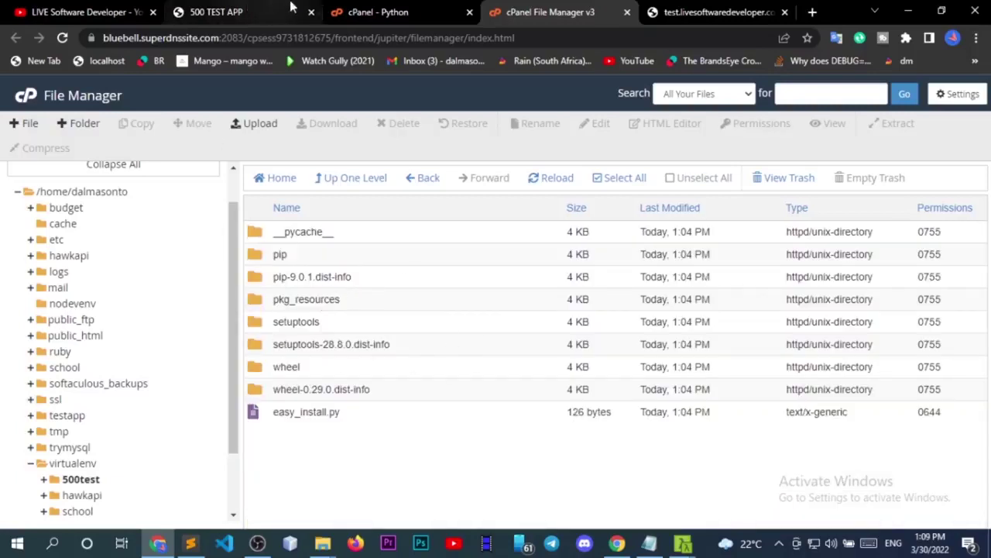
Check the Python app's module install progress, then reopen virtualenv/500test and File Manager preferences
left_click(402, 9)
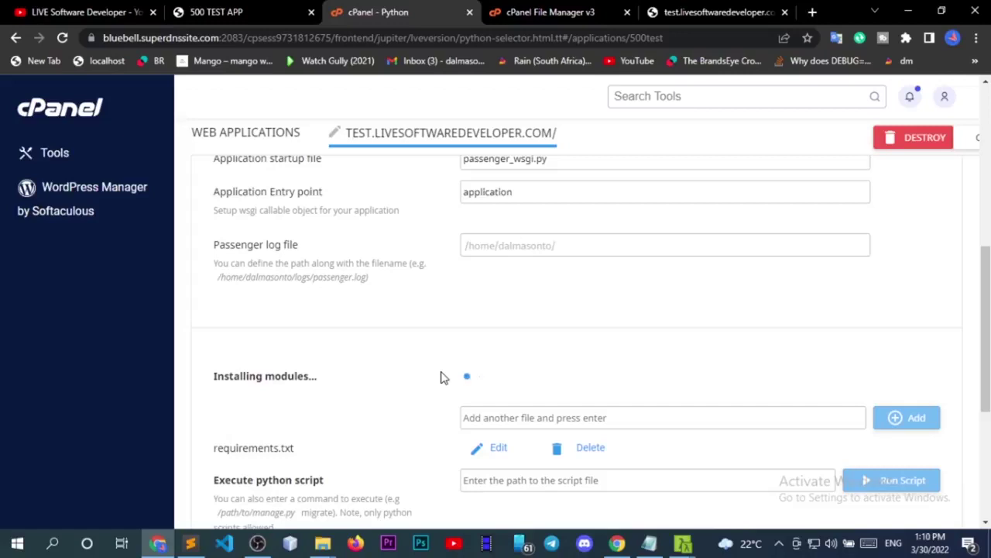
left_click(561, 9)
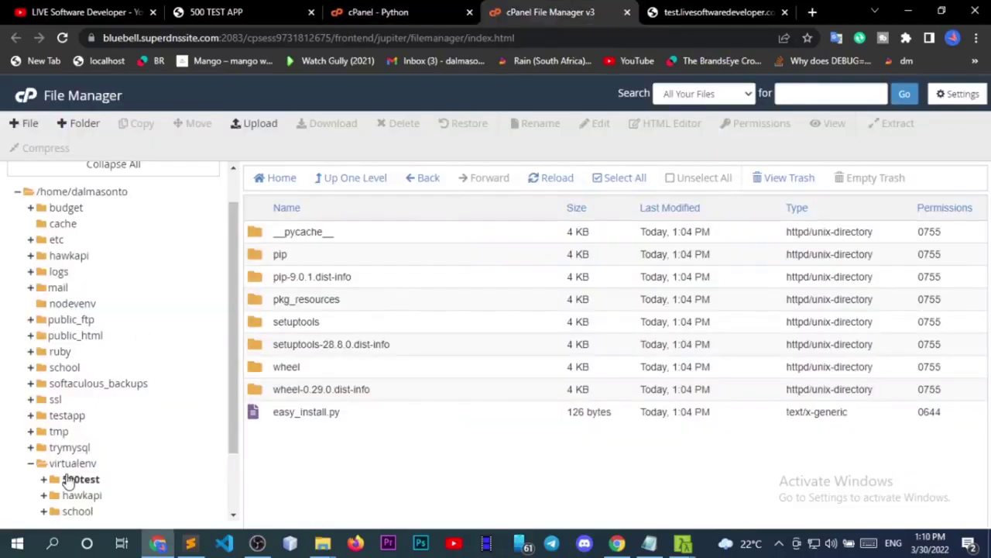
left_click(68, 478)
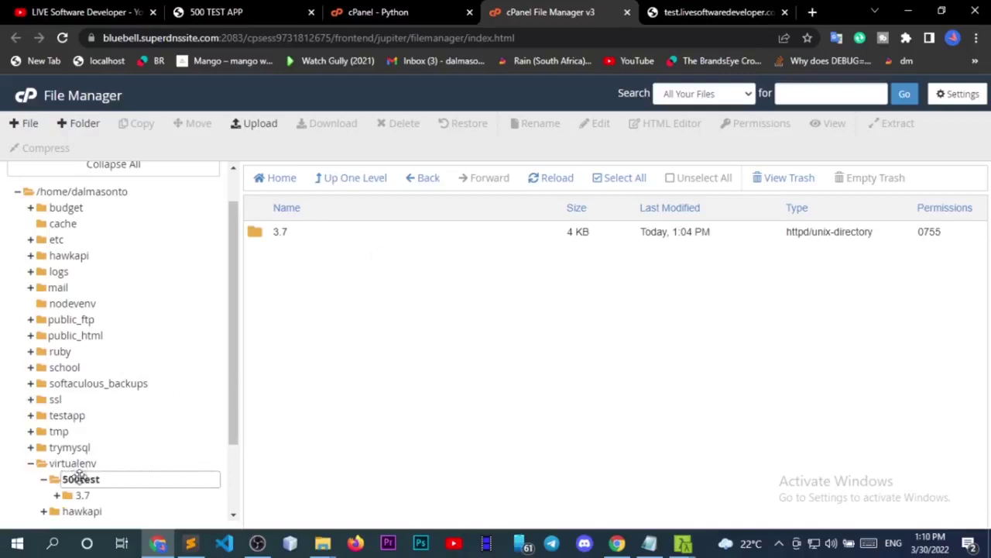
left_click(74, 464)
double_click(373, 226)
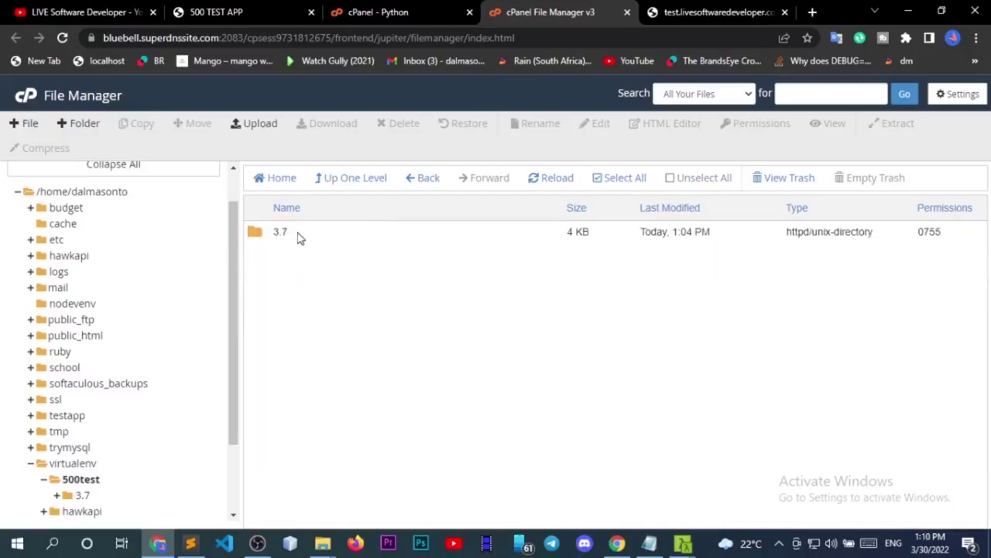
left_click(964, 93)
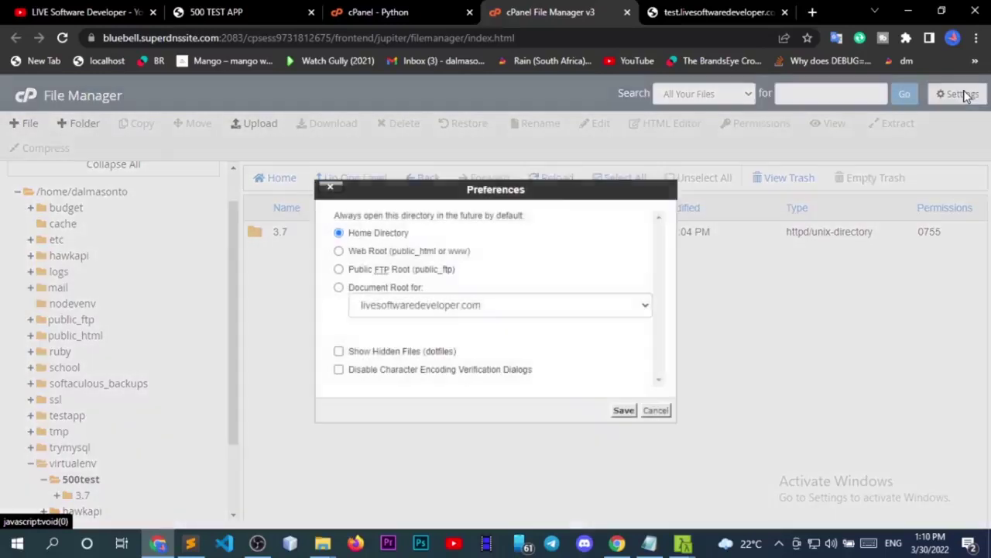
Enable Show Hidden Files (dotfiles), save preferences, and check the Python app's install status
left_click(379, 351)
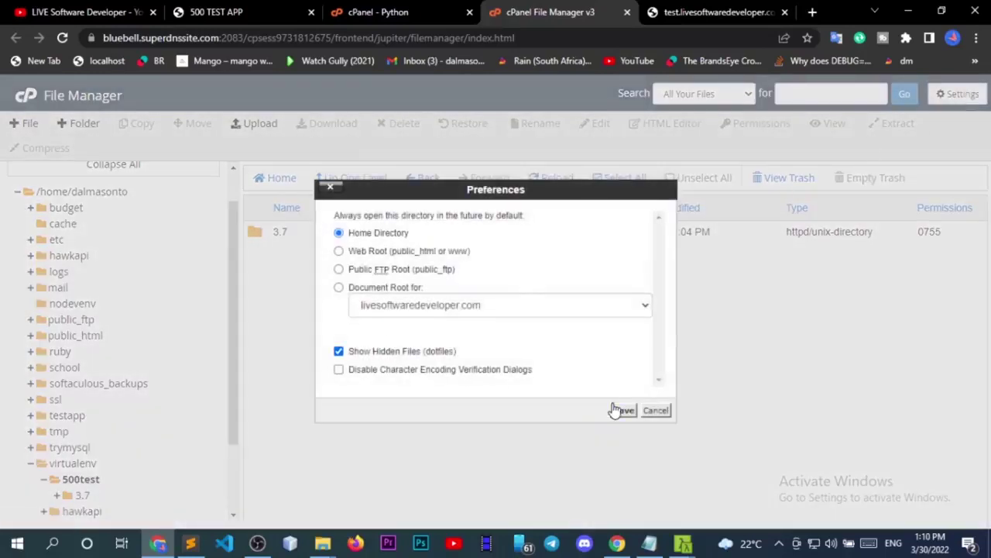
left_click(623, 409)
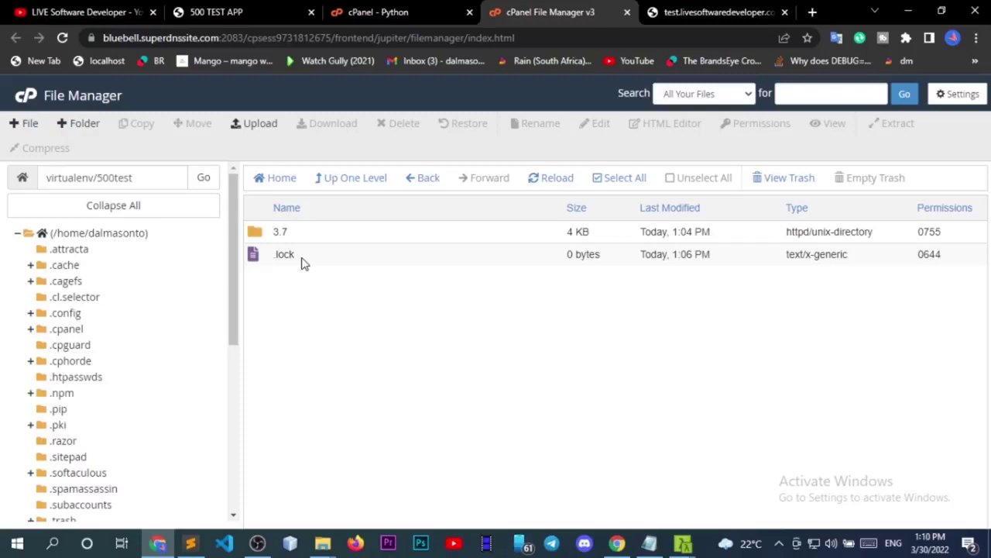
left_click(424, 8)
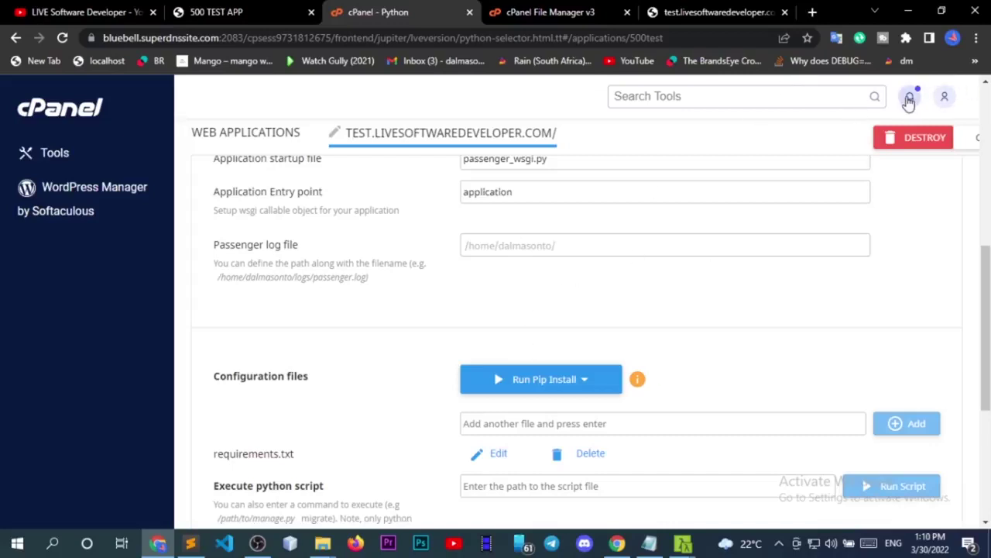
Open 3.7 > lib > python3.7 > site-packages to confirm Django 3.2 is installed
left_click(549, 9)
double_click(372, 230)
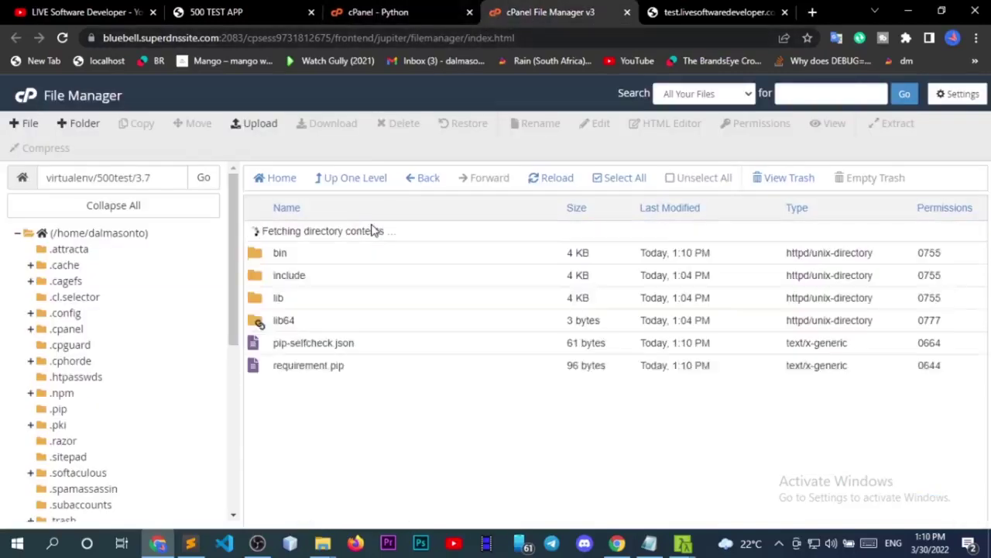
double_click(367, 282)
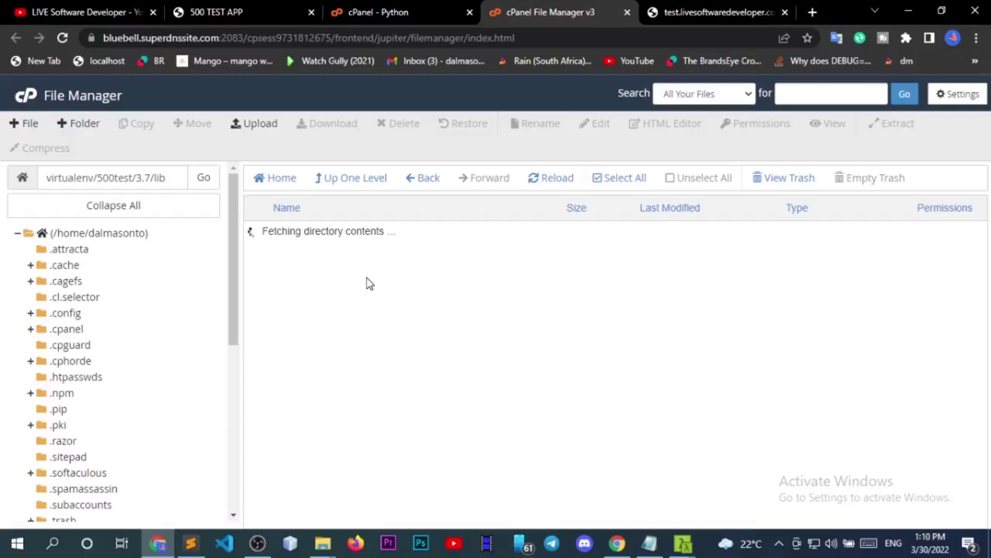
double_click(349, 230)
double_click(346, 276)
scroll(391, 371, "down", 2)
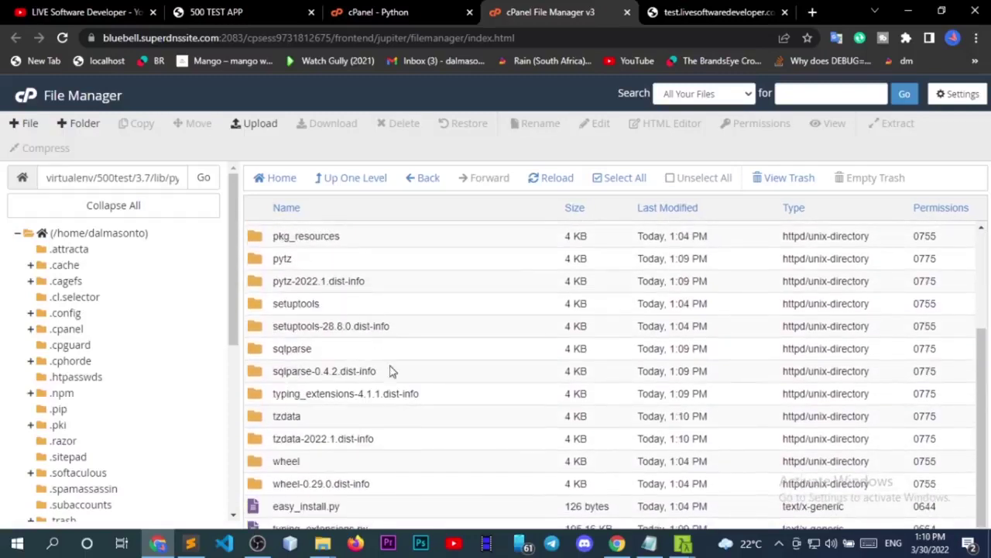
scroll(392, 391, "up", 2)
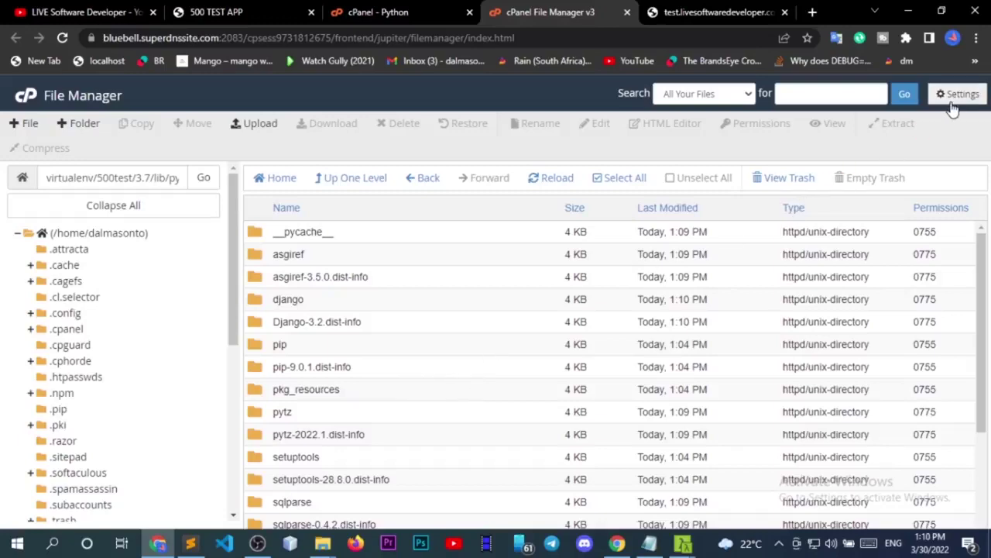
Turn off hidden dotfiles in File Manager preferences, then start the 500test Python app
left_click(953, 104)
left_click(387, 352)
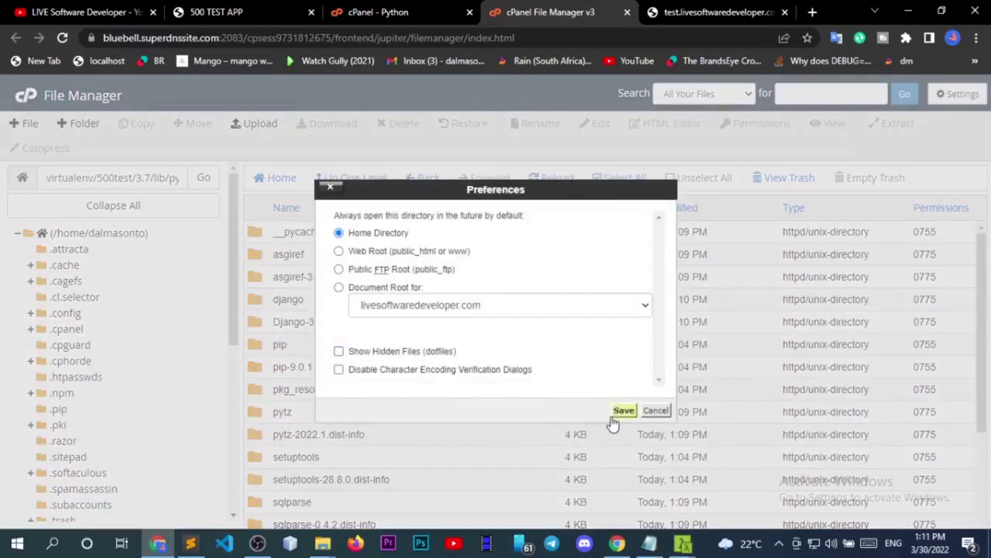
left_click(617, 413)
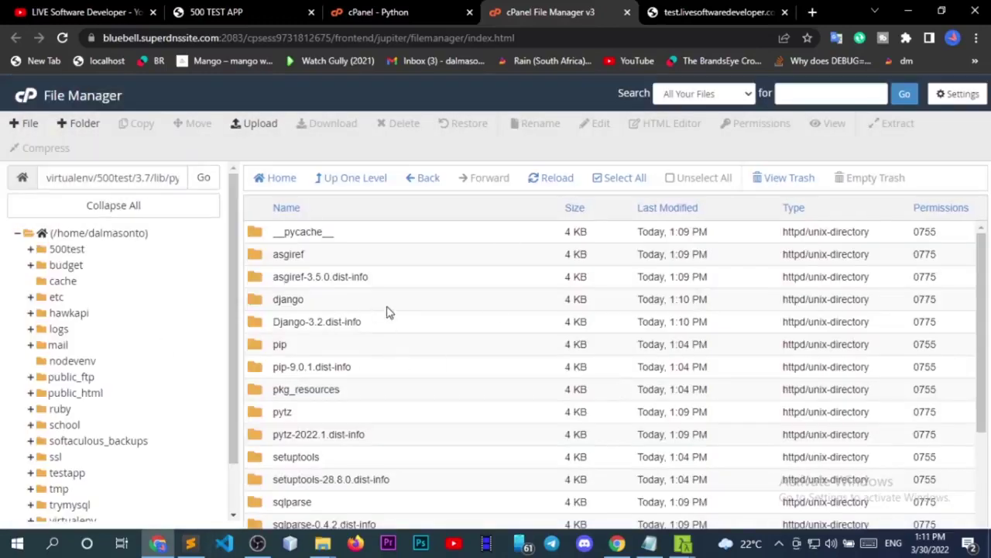
scroll(387, 312, "down", 3)
left_click(378, 12)
scroll(542, 399, "up", 5)
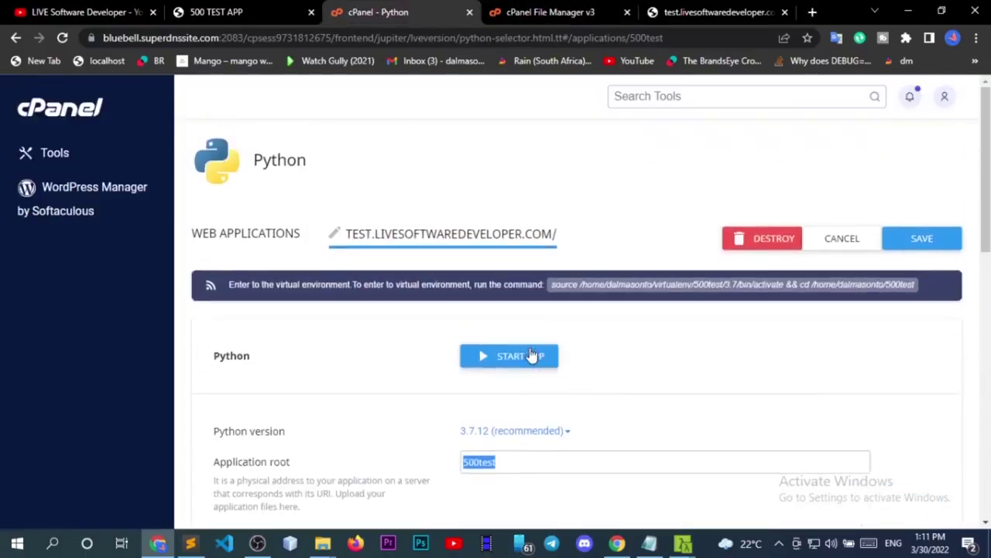
left_click(508, 357)
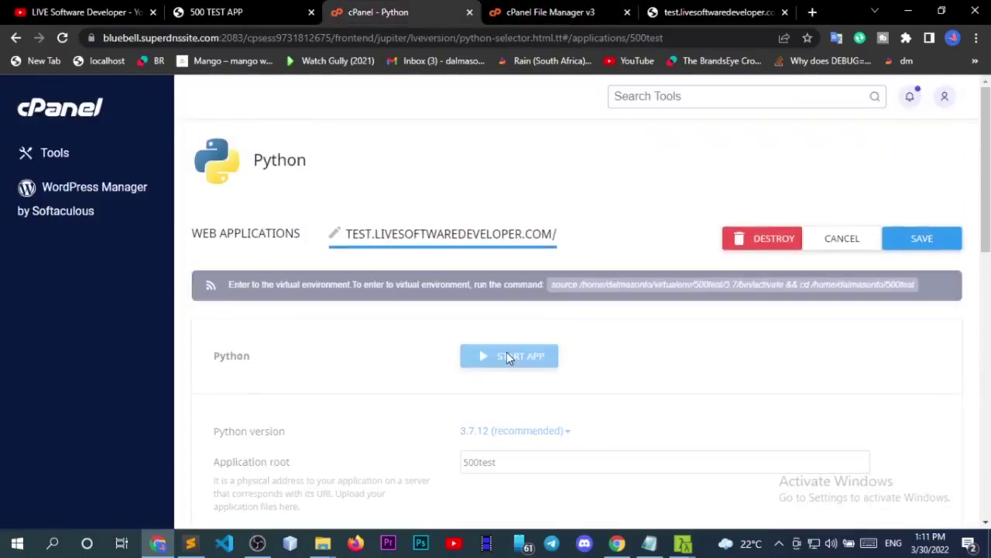
Reload the live test site and compare it with the local version and the running Python app
left_click(283, 12)
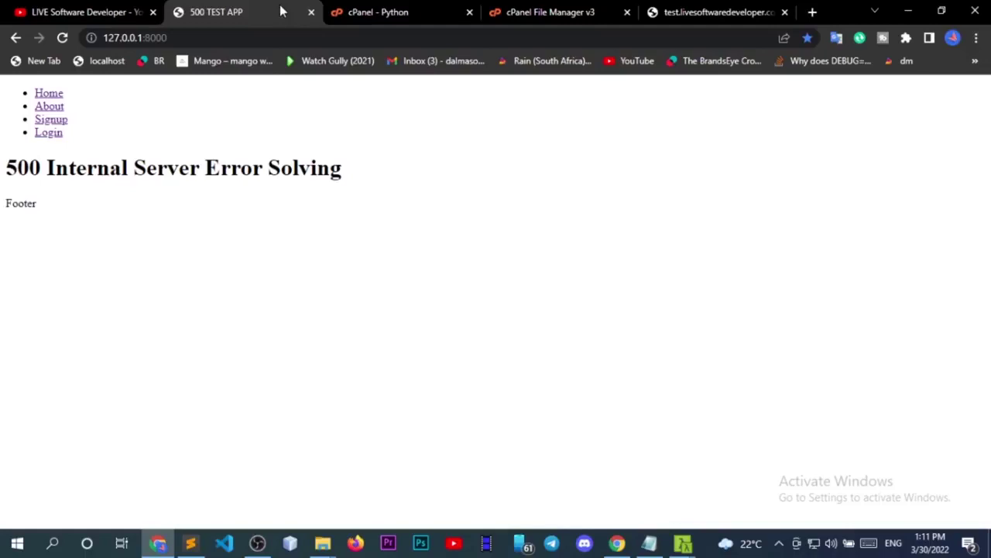
left_click(383, 9)
left_click(550, 11)
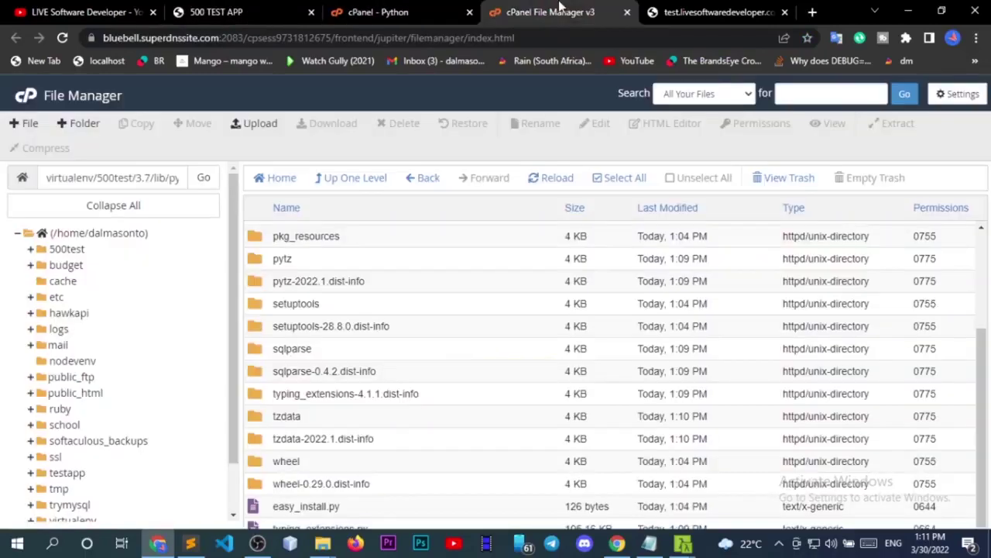
left_click(717, 11)
left_click(434, 9)
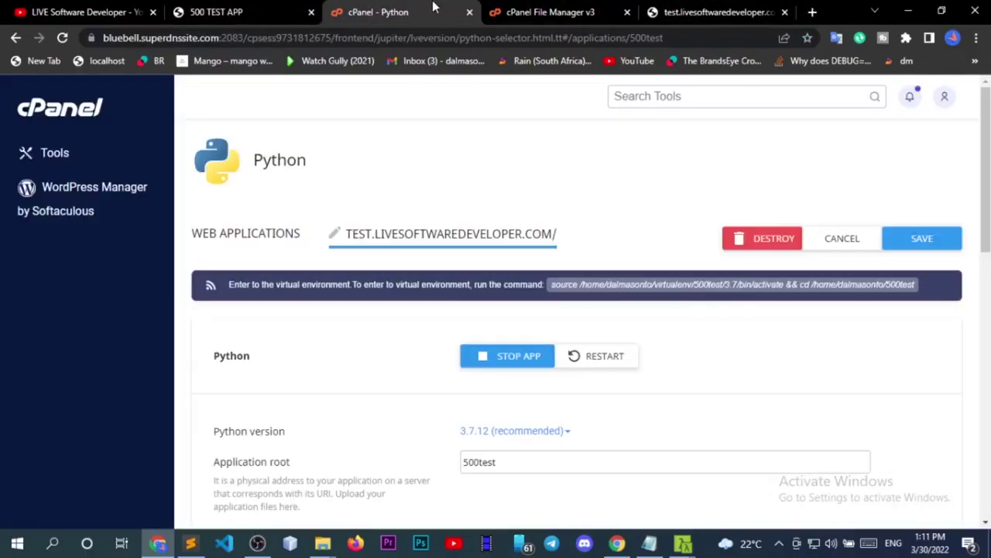
left_click(676, 7)
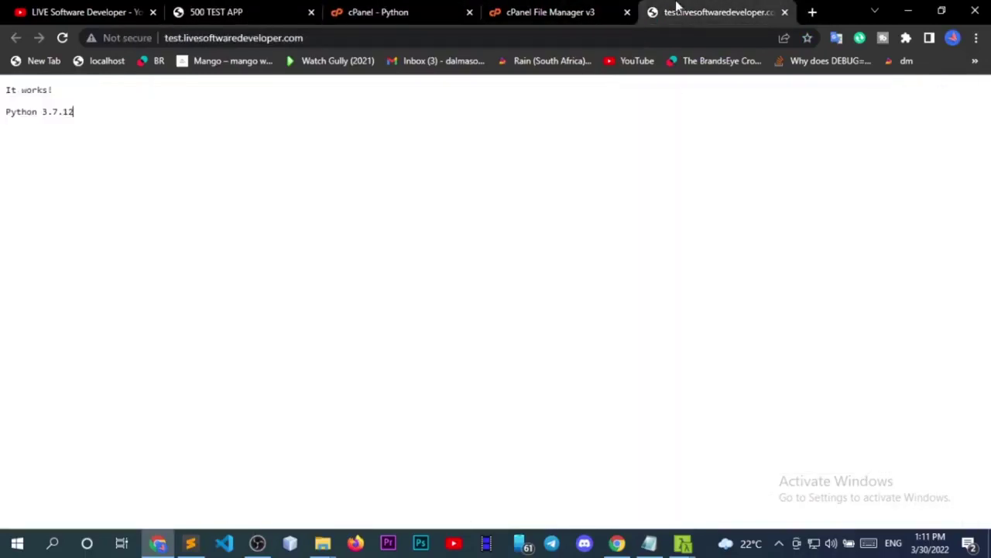
left_click(63, 38)
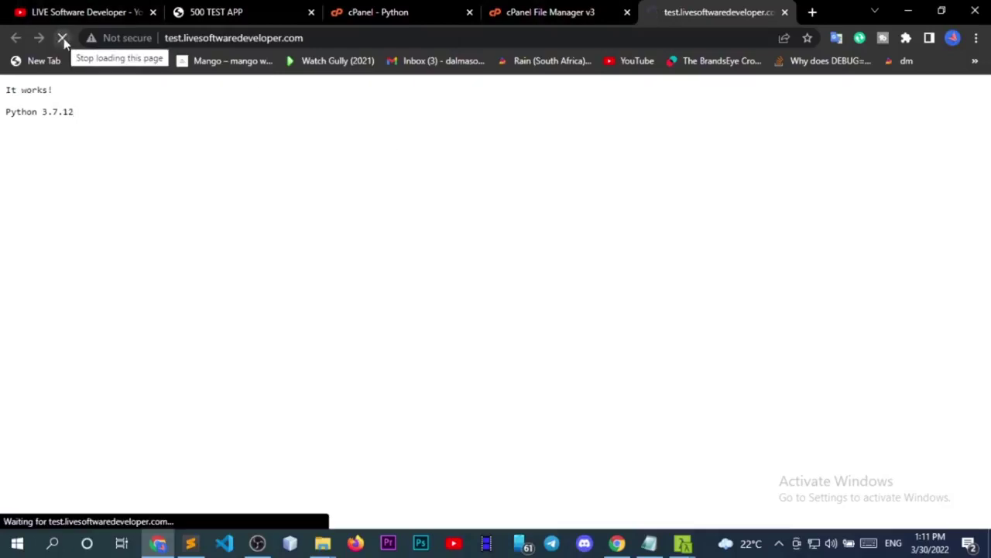
left_click_drag(46, 208, 3, 82)
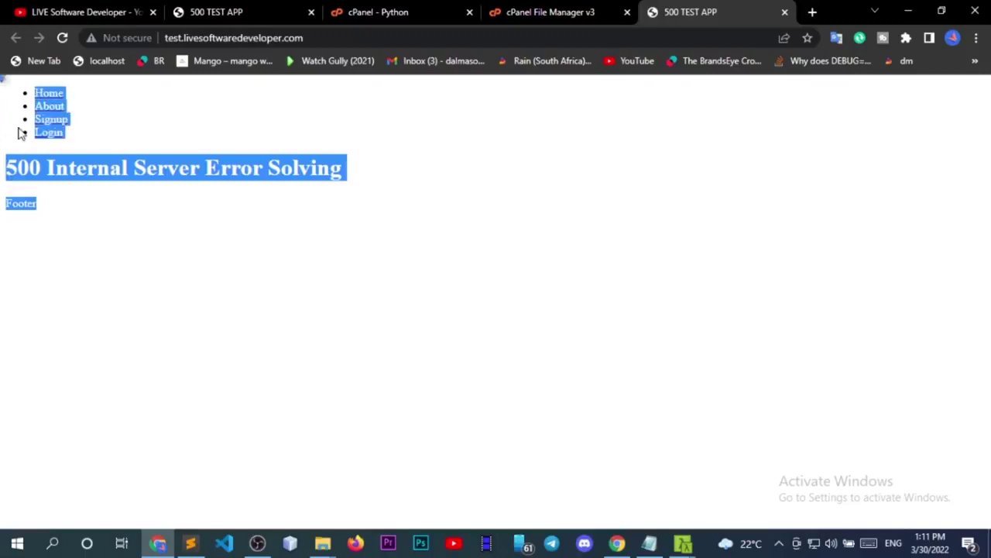
left_click(137, 128)
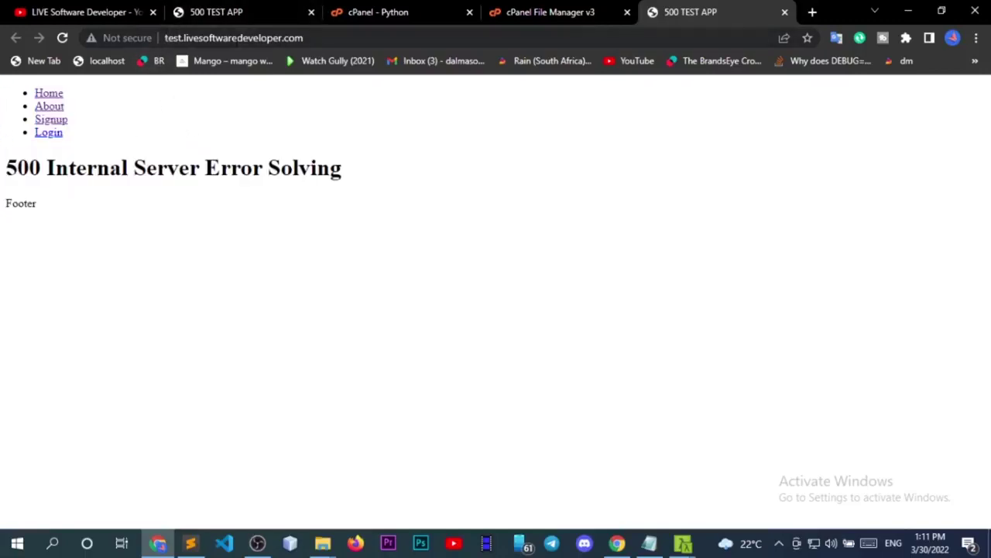
left_click(243, 12)
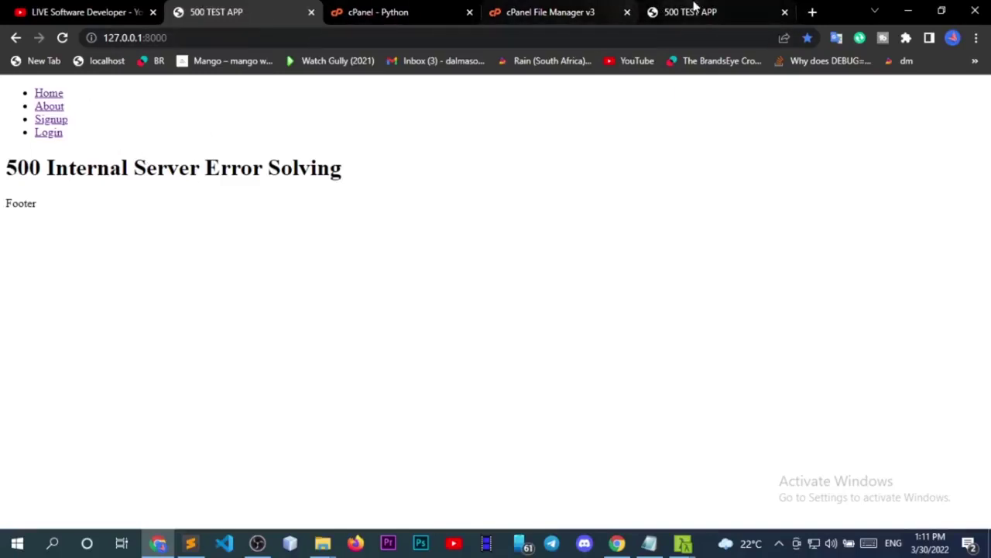
Open the live About and Signup pages, confirming both show Internal Server Errors
left_click(665, 6)
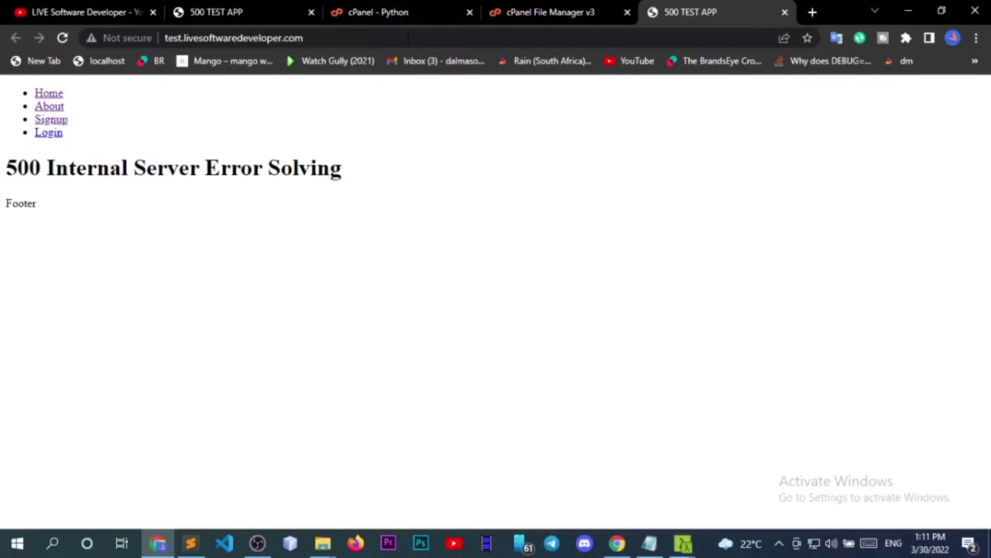
left_click(51, 109)
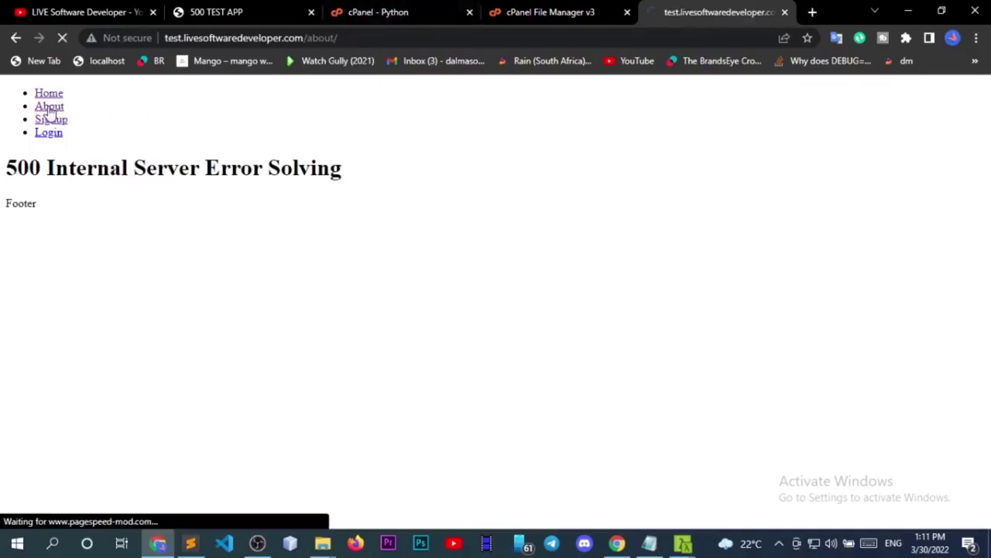
left_click_drag(604, 235, 4, 128)
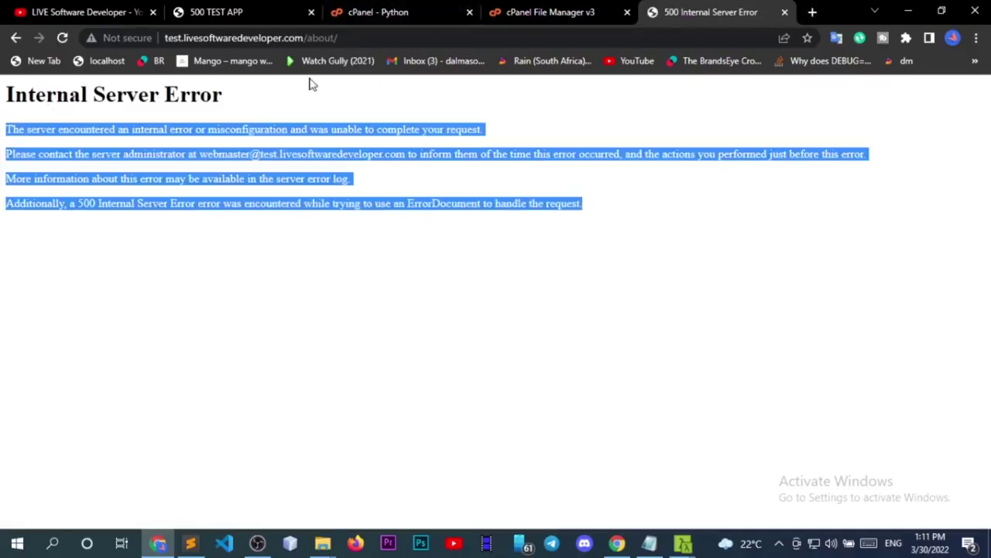
left_click(14, 37)
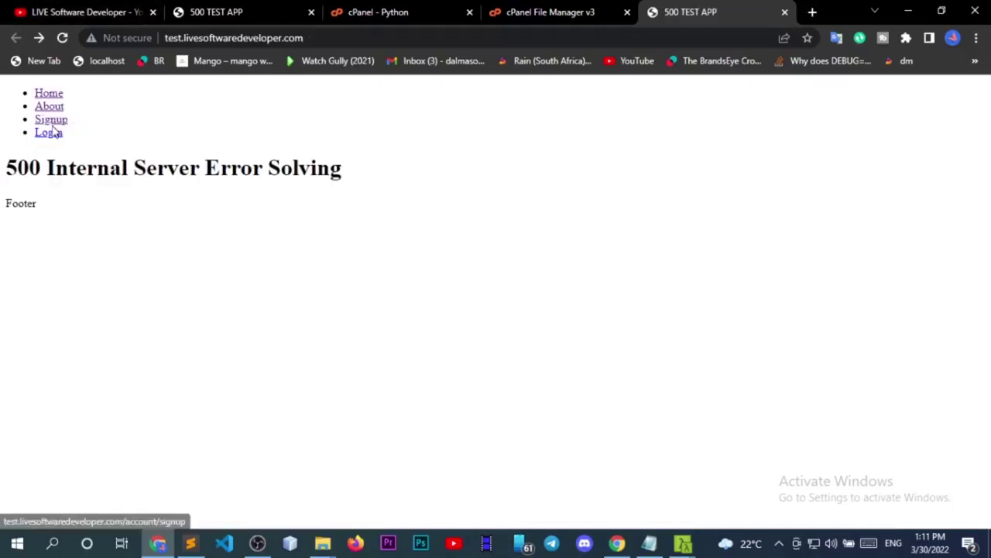
left_click(51, 121)
left_click_drag(533, 203, 4, 128)
left_click(4, 89)
left_click_drag(4, 89, 603, 229)
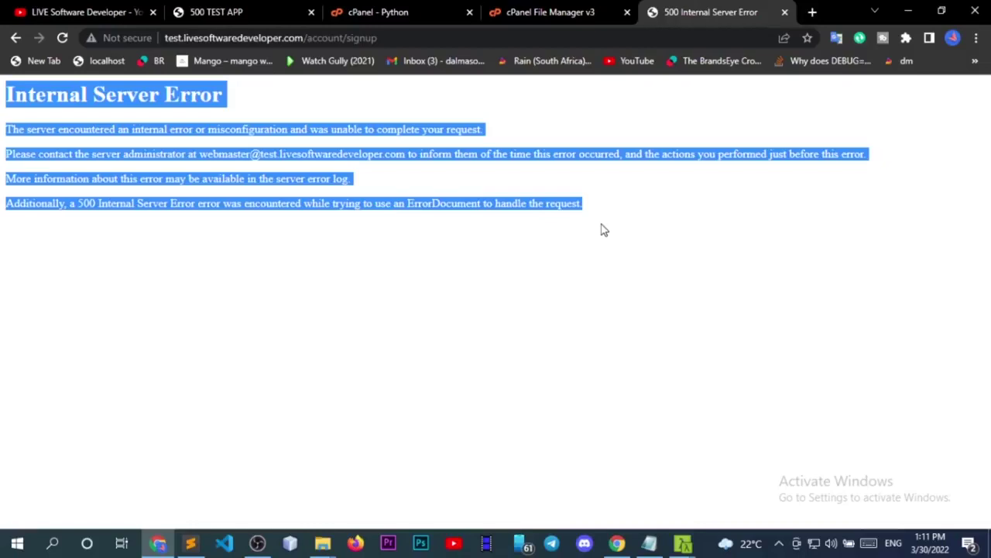
left_click(14, 38)
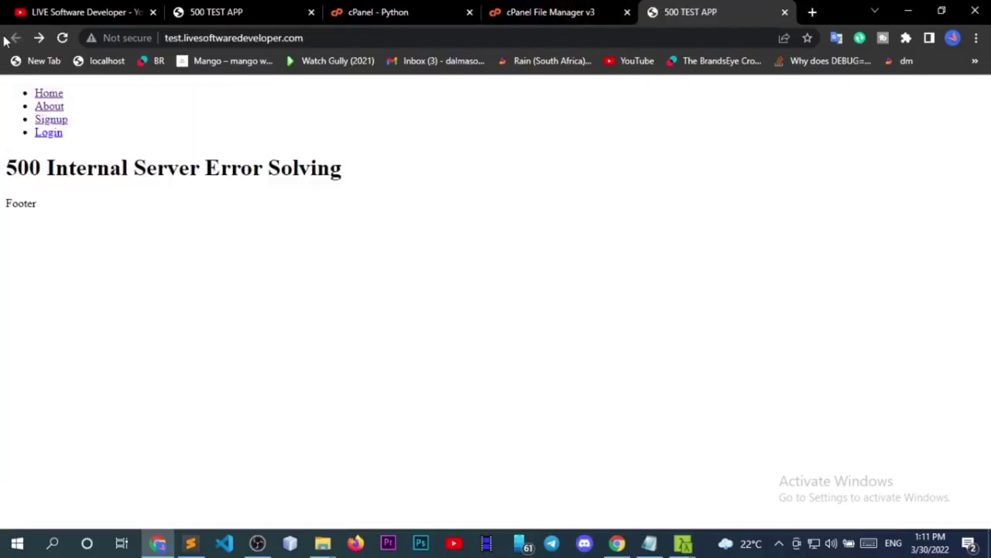
left_click(325, 38)
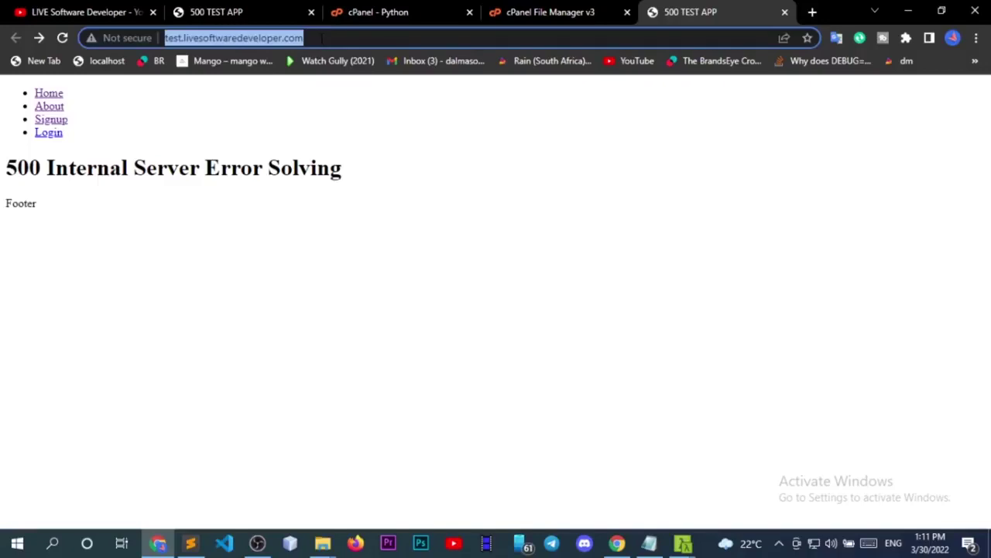
left_click(514, 8)
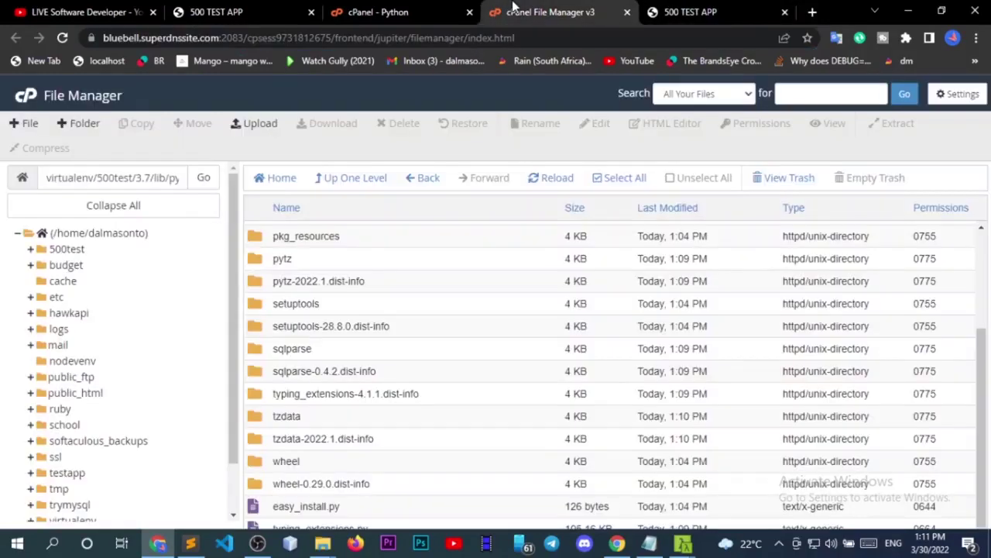
Enter 500test/std_error.log as the Passenger log file and save the app settings
left_click(430, 9)
scroll(487, 405, "down", 1)
scroll(487, 405, "down", 4)
left_click(601, 317)
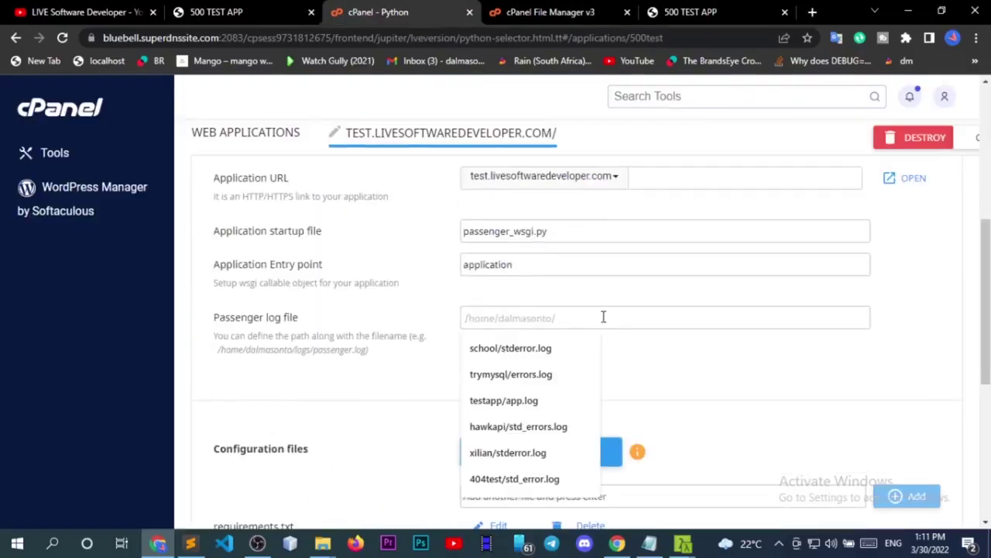
type("500test/std_error.log")
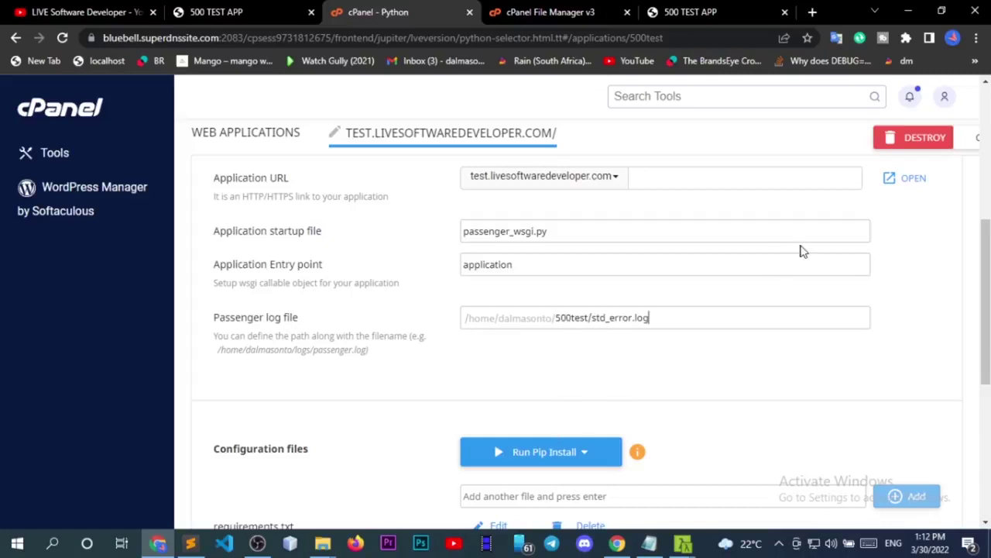
scroll(800, 250, "up", 4)
left_click(912, 174)
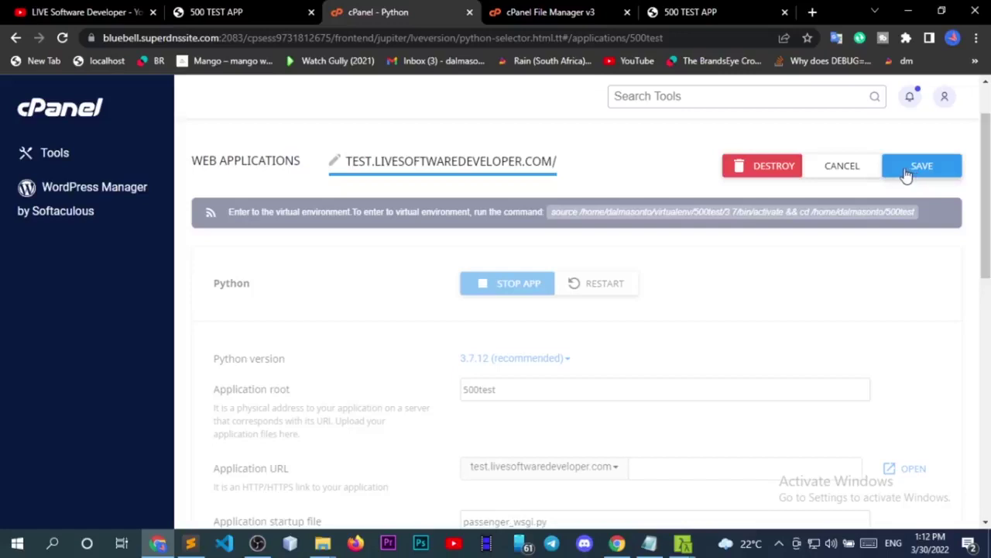
Restart the 500test Python application
scroll(861, 230, "down", 1)
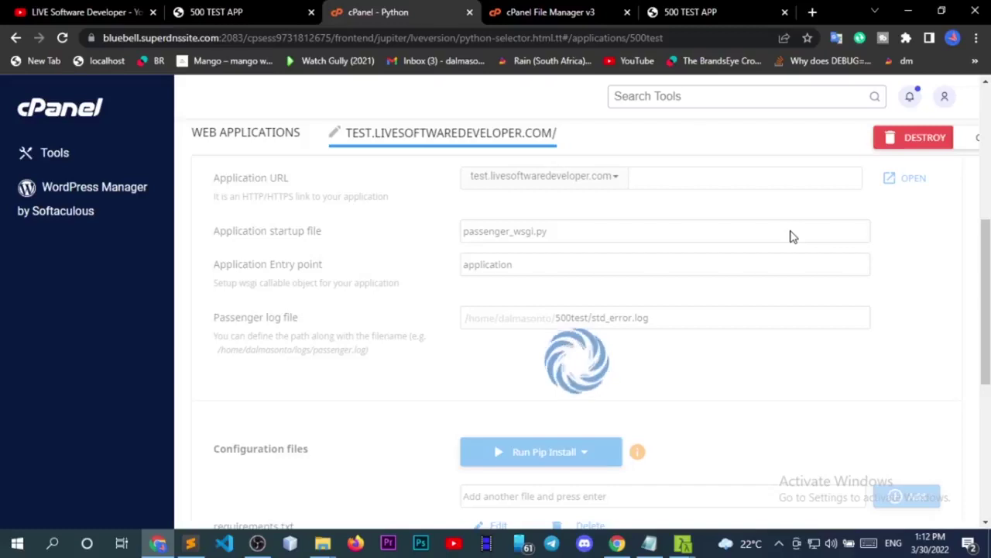
scroll(697, 325, "up", 5)
left_click(593, 365)
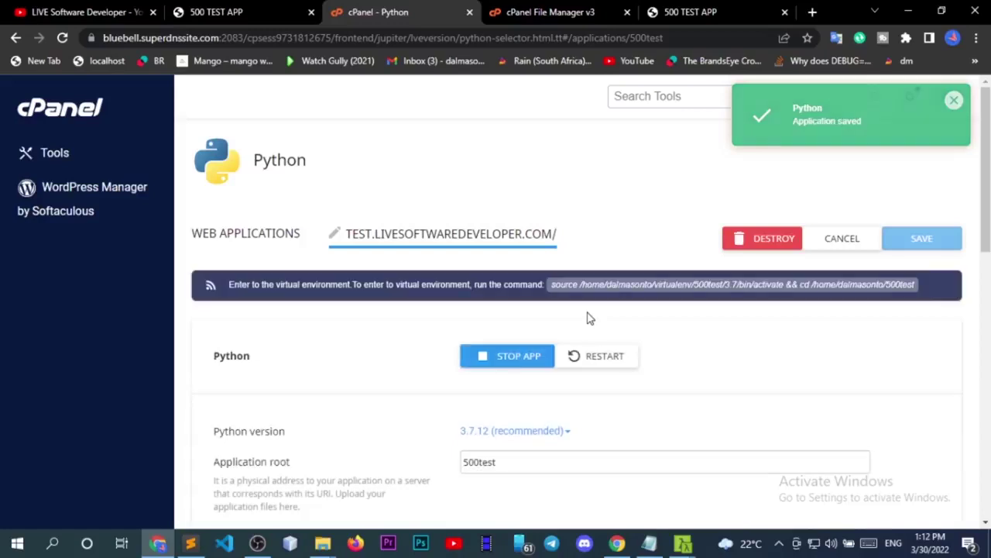
left_click(542, 12)
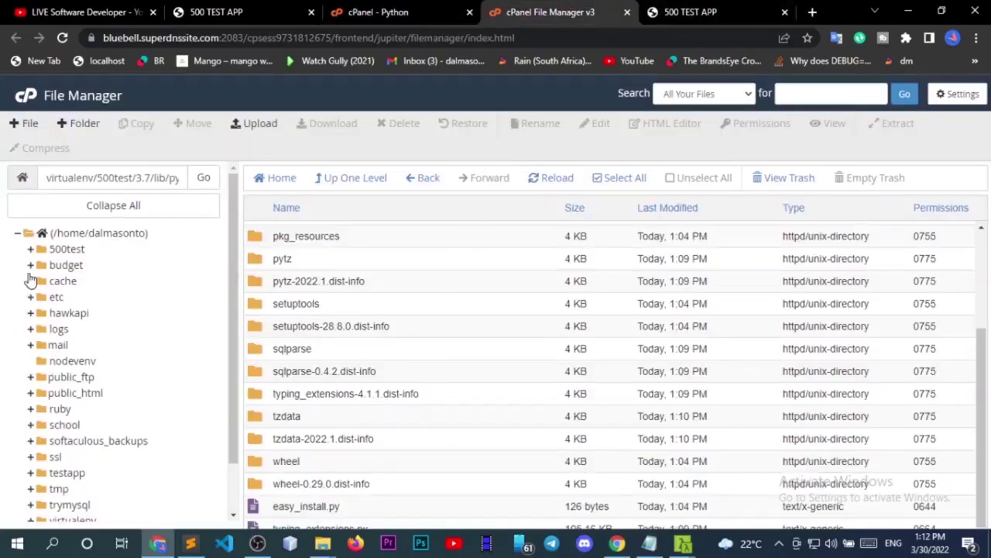
Open the 500test application folder, reload the live site, and refresh the folder listing
left_click(67, 249)
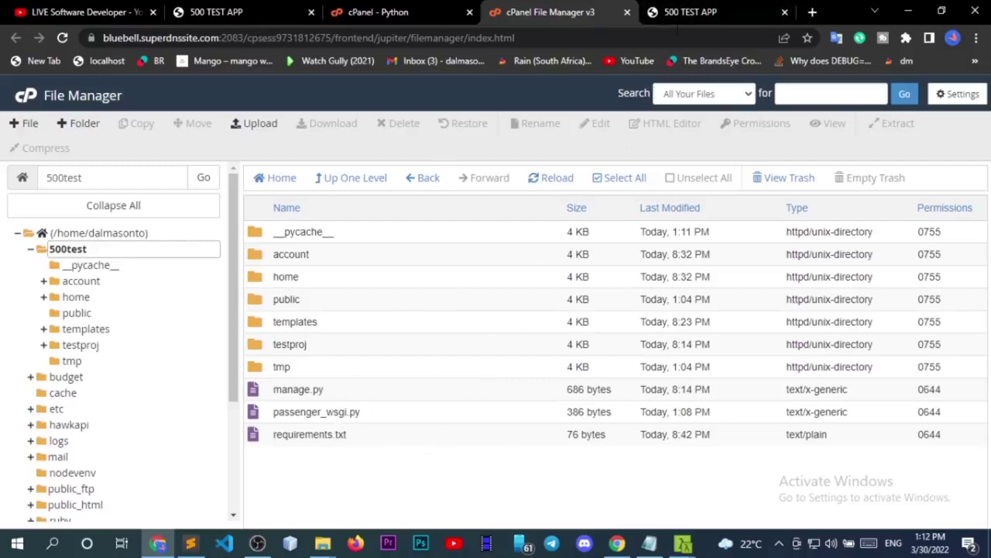
left_click(697, 11)
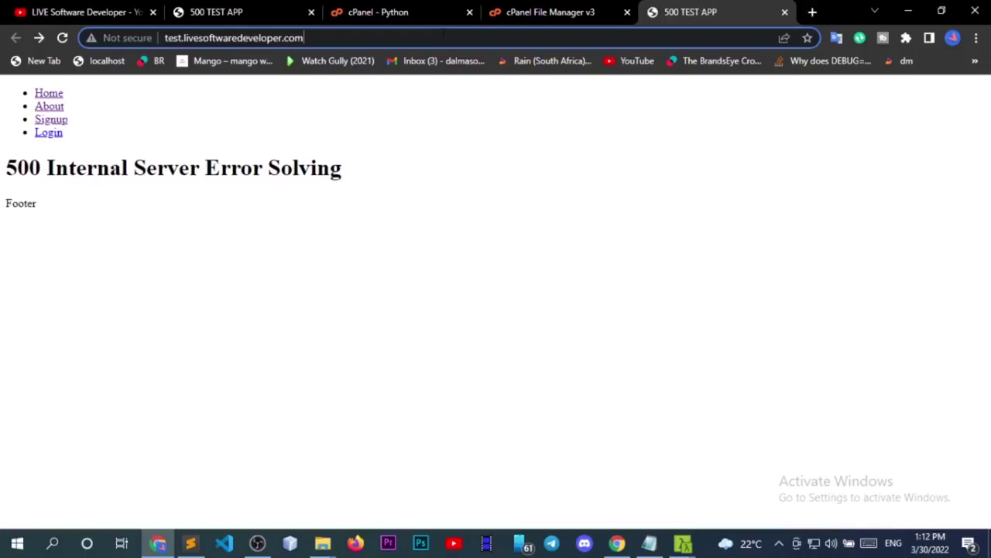
left_click(63, 38)
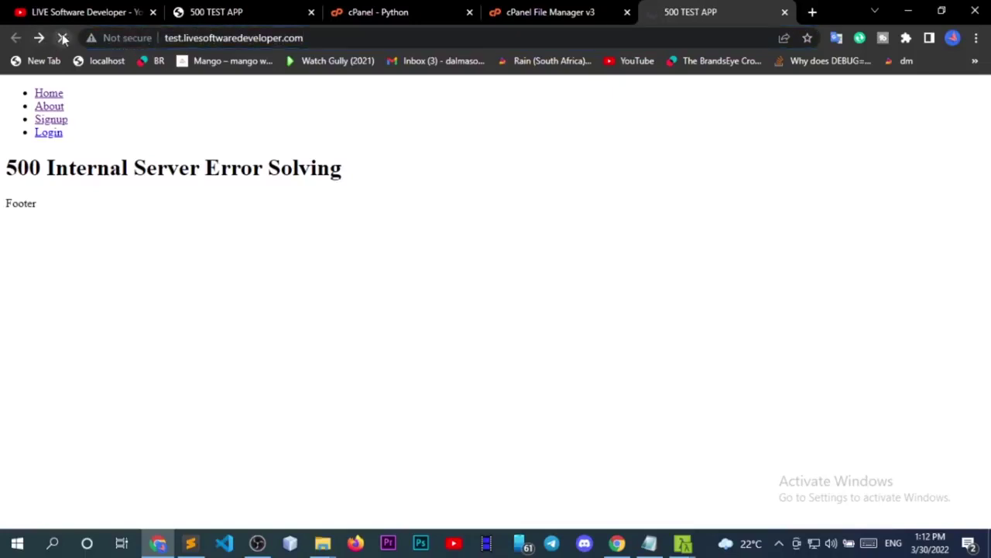
left_click(573, 9)
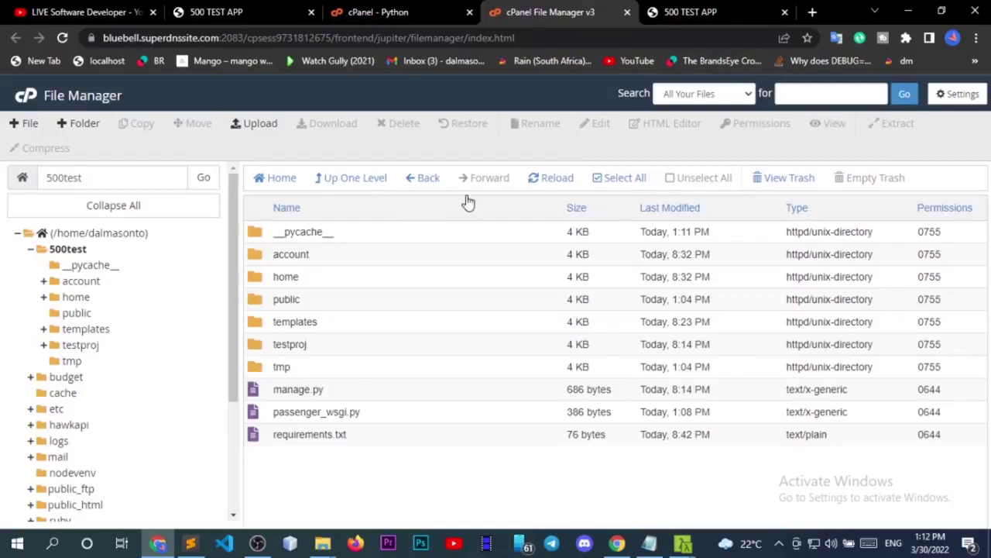
left_click(546, 179)
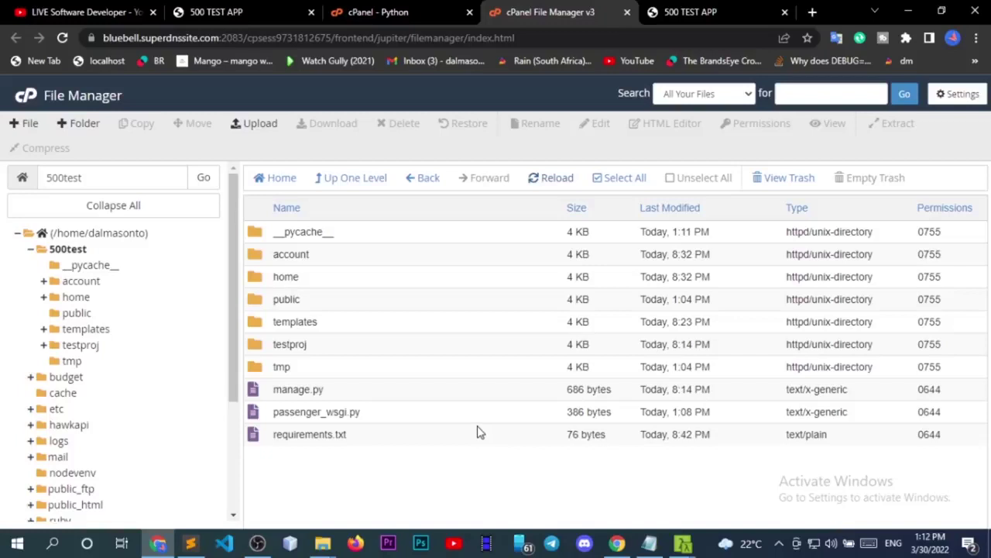
Confirm the live Login page returns an Internal Server Error, then refresh the 500test listing
left_click(682, 9)
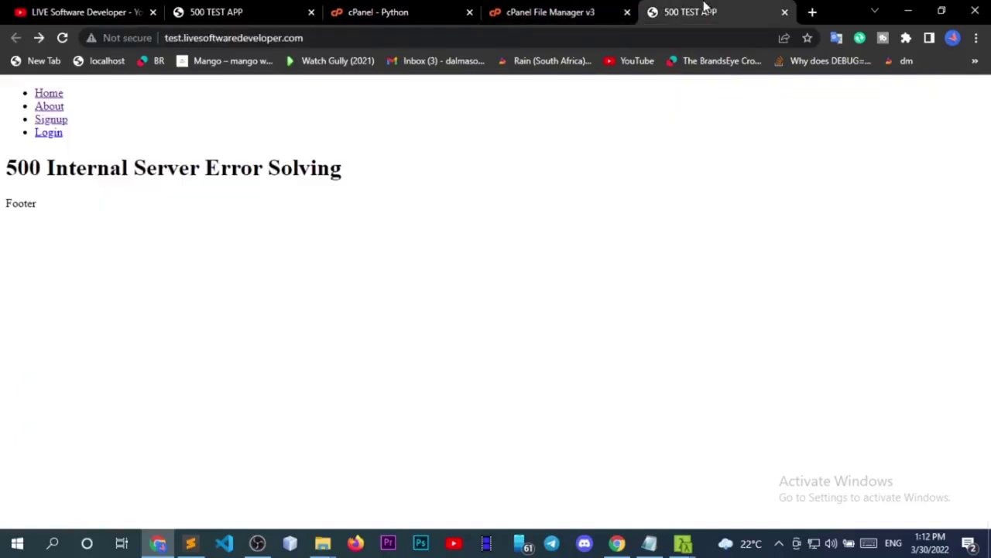
left_click(43, 133)
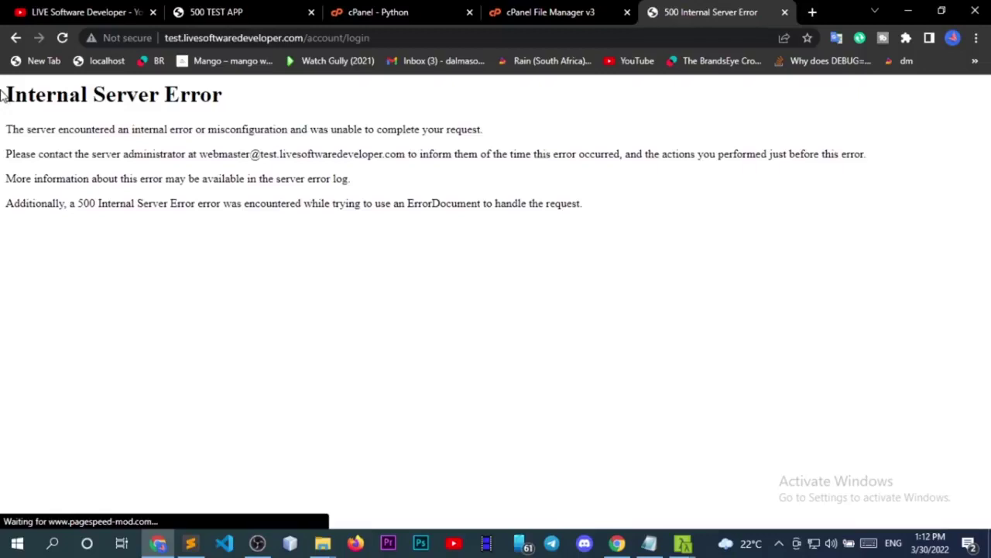
left_click_drag(6, 86, 595, 214)
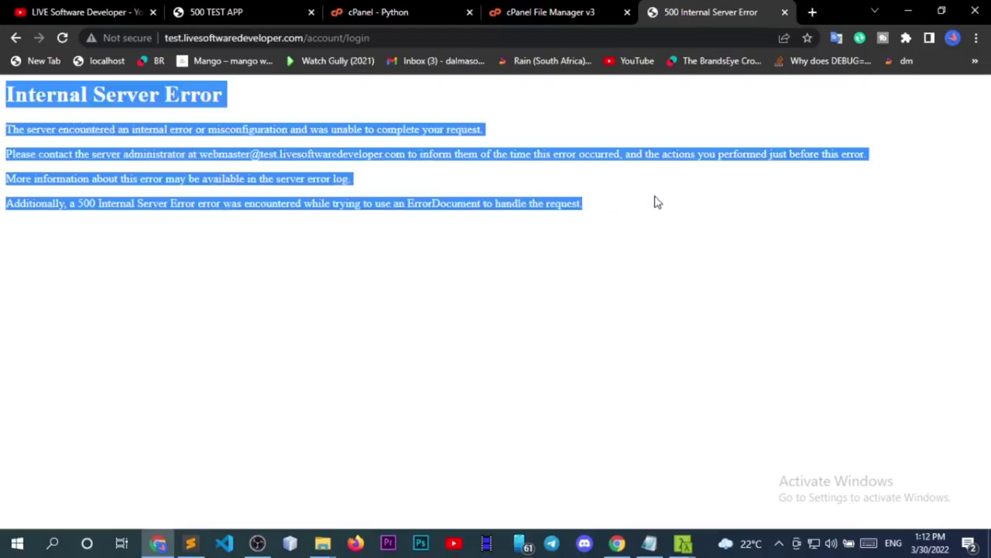
left_click(485, 239)
left_click(14, 38)
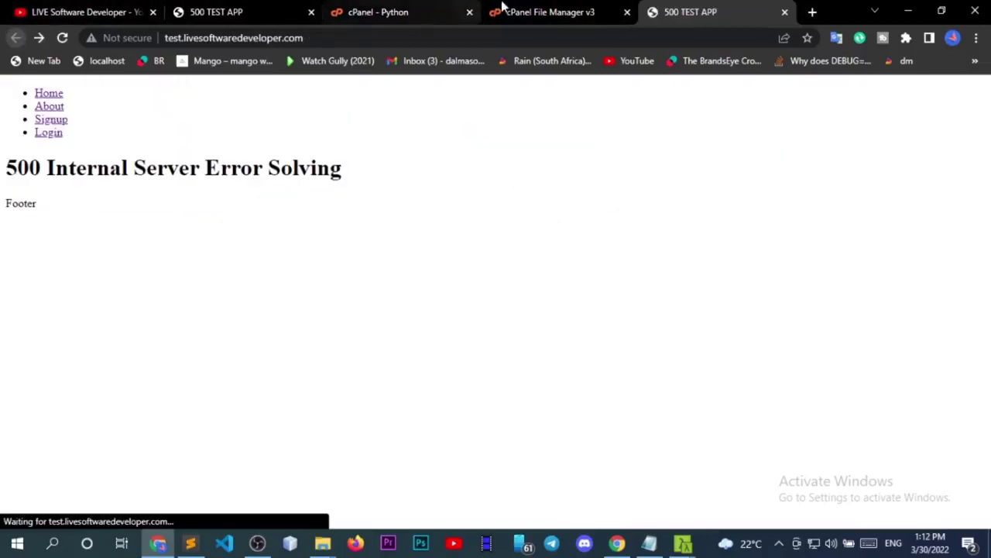
left_click(551, 11)
left_click(557, 179)
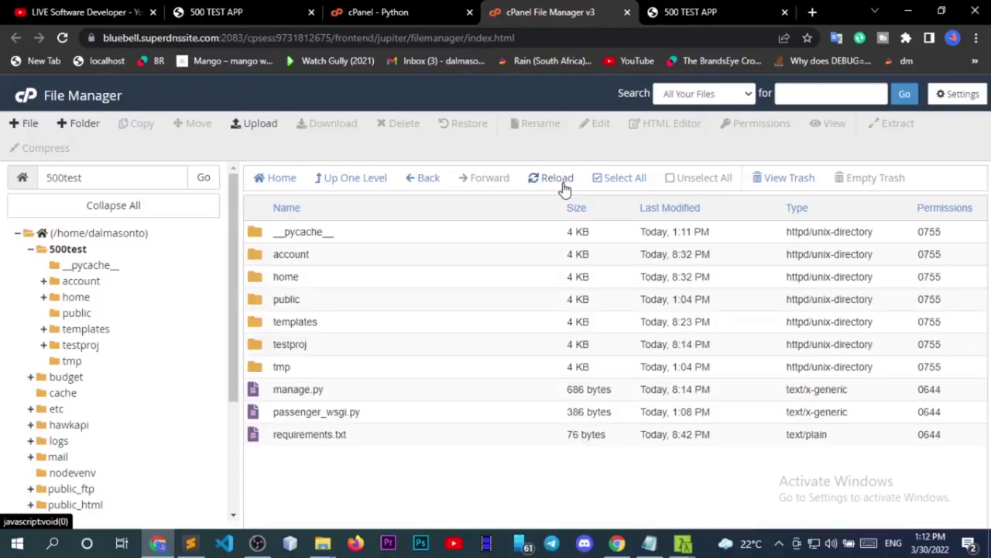
left_click(362, 10)
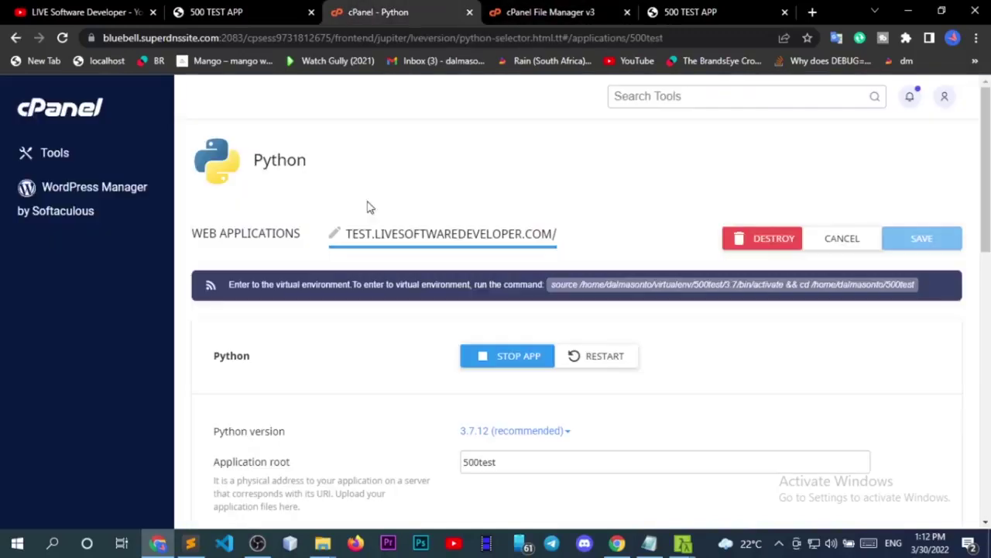
Run the manage.py migrate command from the script history and review its output
scroll(478, 337, "down", 8)
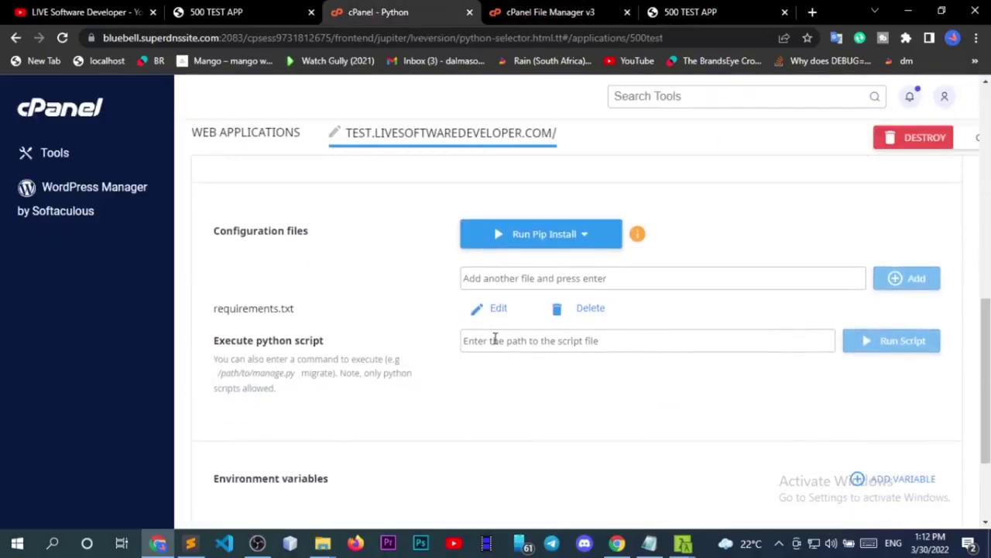
left_click(495, 340)
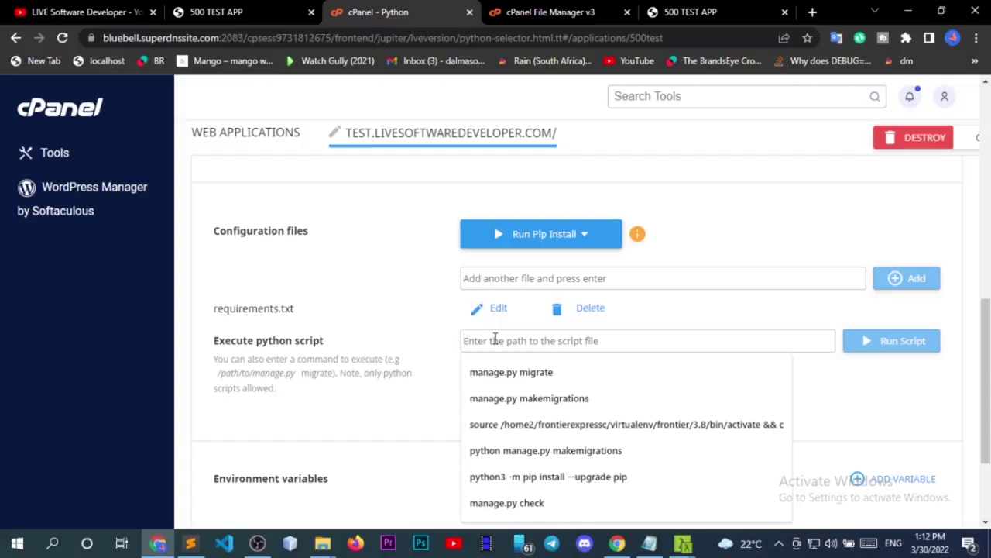
left_click(515, 377)
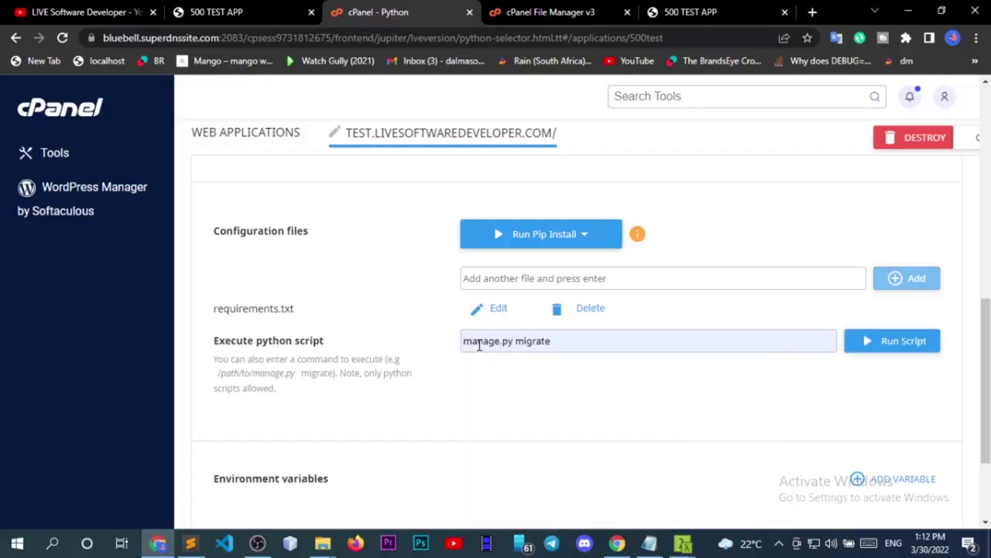
left_click(880, 346)
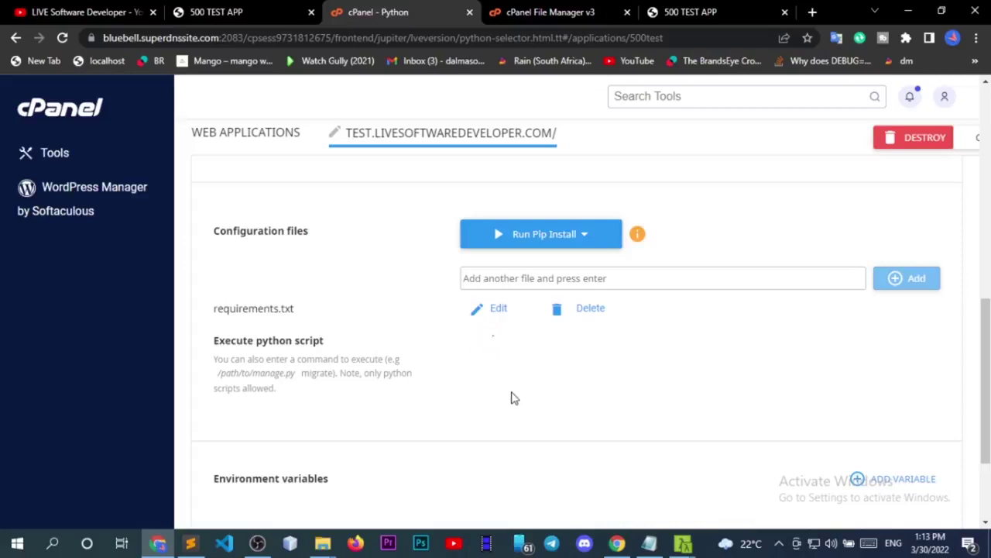
scroll(513, 399, "up", 5)
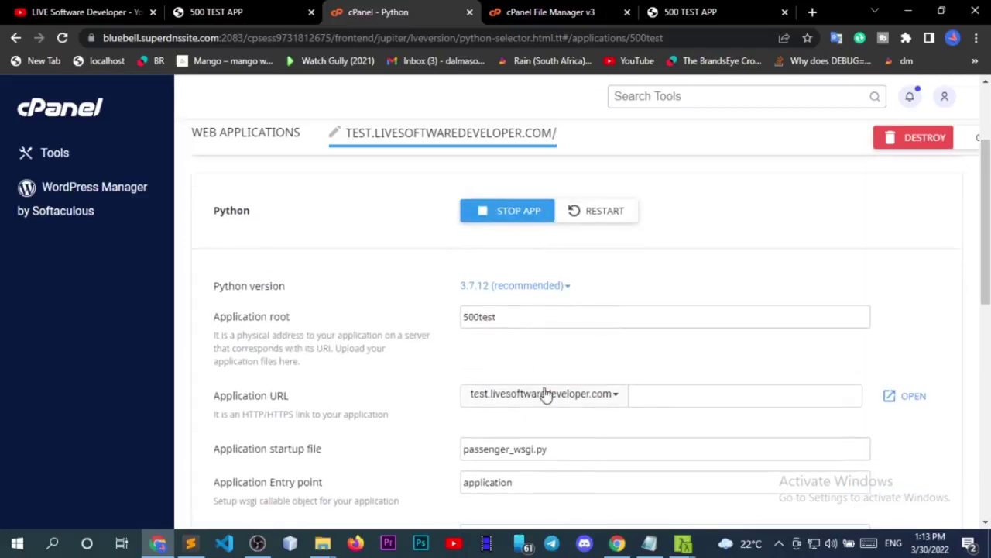
scroll(542, 392, "down", 4)
scroll(405, 369, "down", 3)
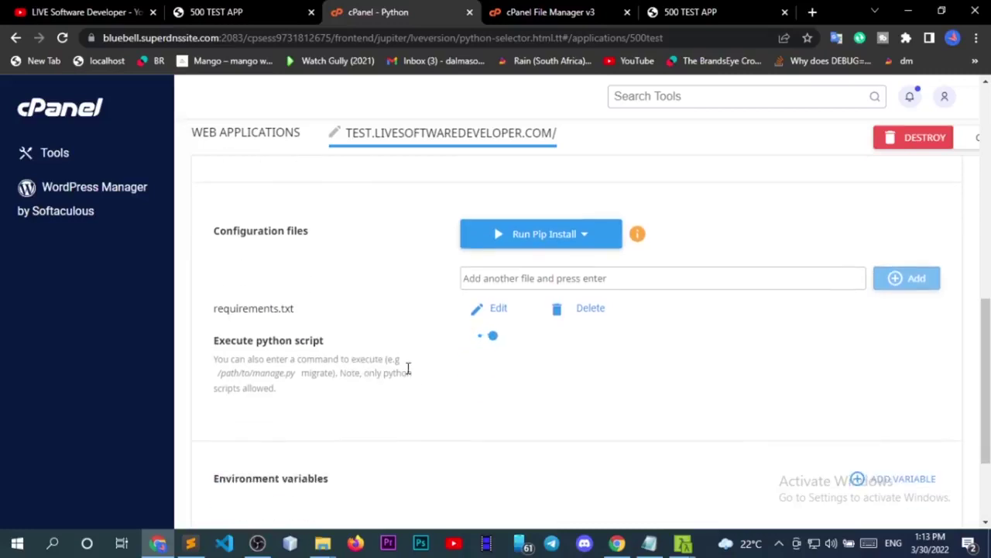
scroll(422, 356, "down", 6)
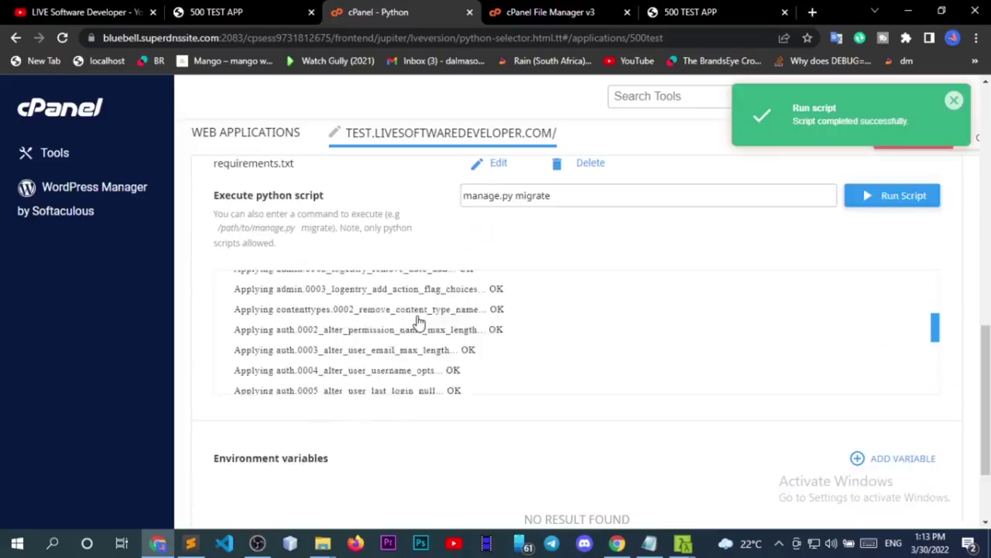
scroll(318, 337, "up", 4)
scroll(308, 341, "up", 3)
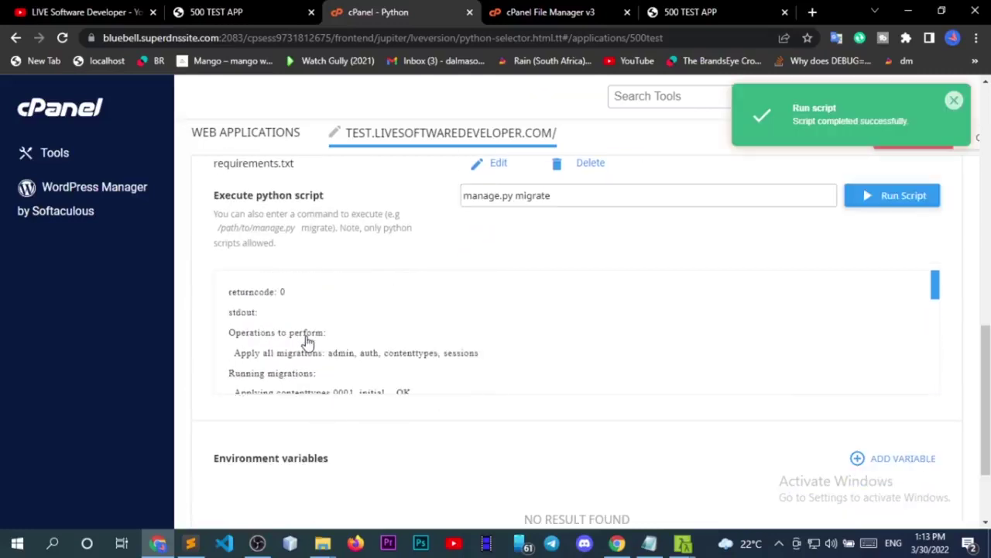
Refresh the 500test listing to see db.sqlite3, then confirm the About page still errors
left_click(550, 13)
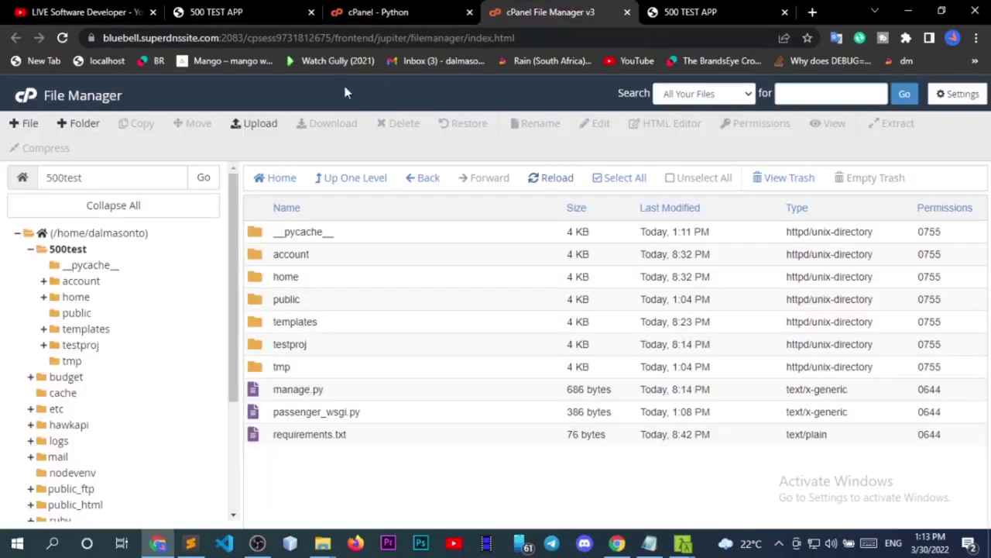
left_click(546, 186)
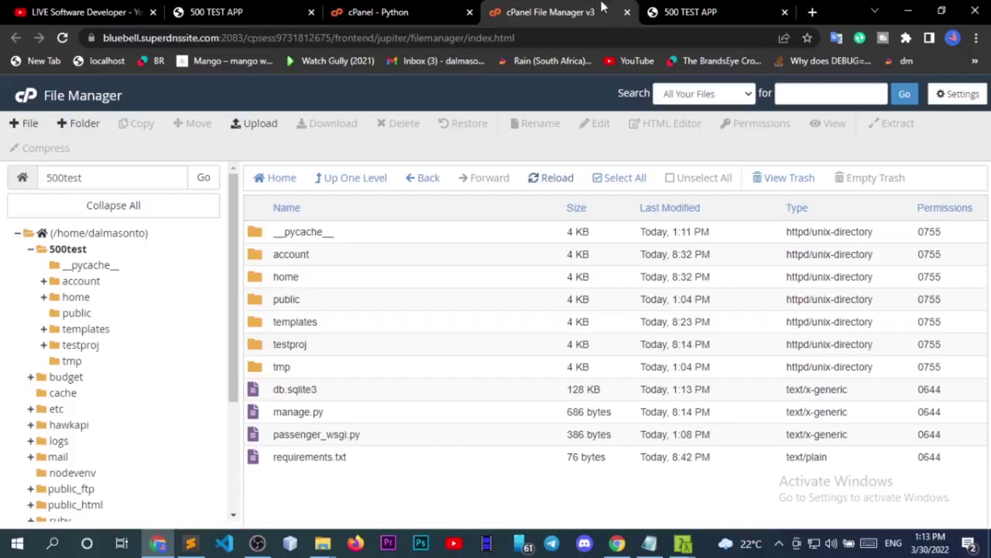
left_click(667, 9)
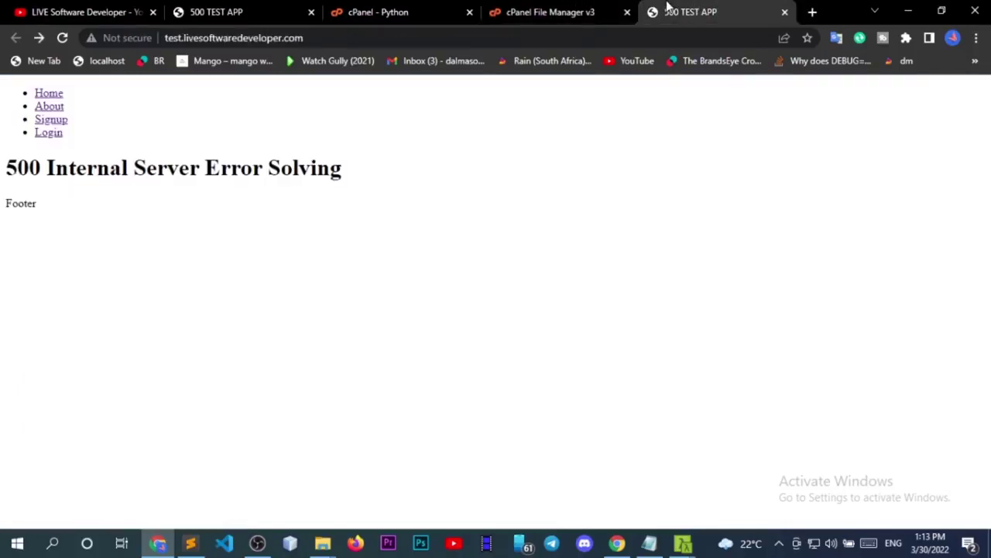
left_click(46, 108)
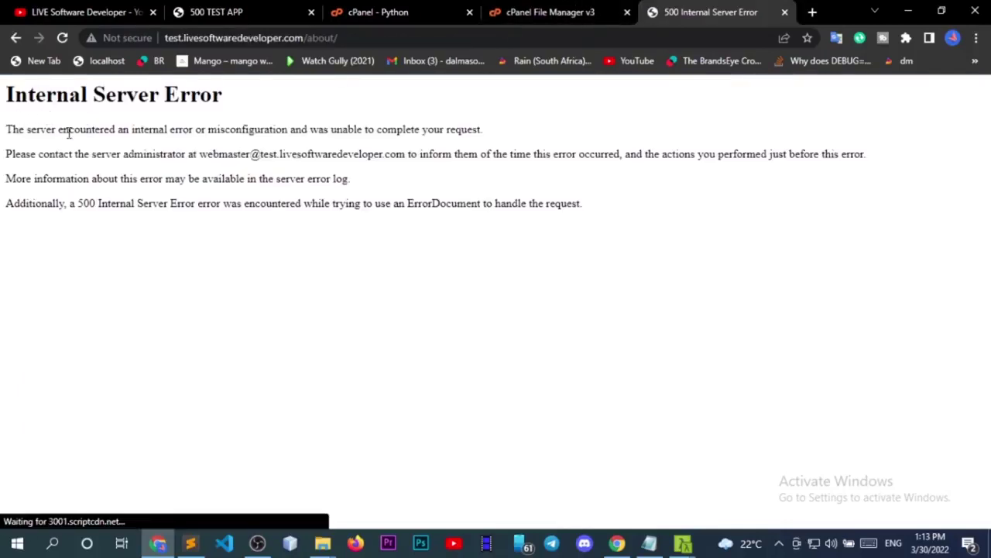
left_click_drag(3, 92, 597, 221)
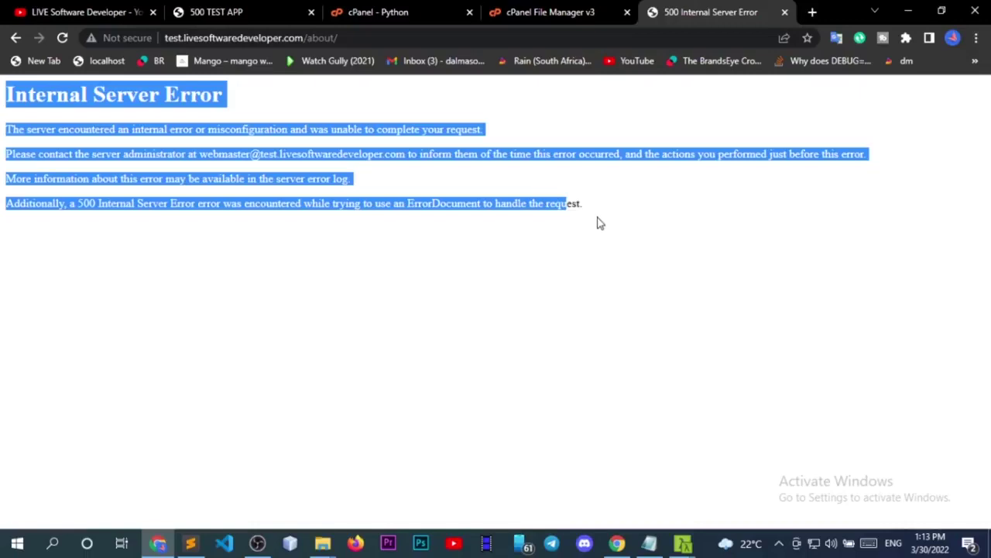
left_click(13, 39)
left_click(573, 11)
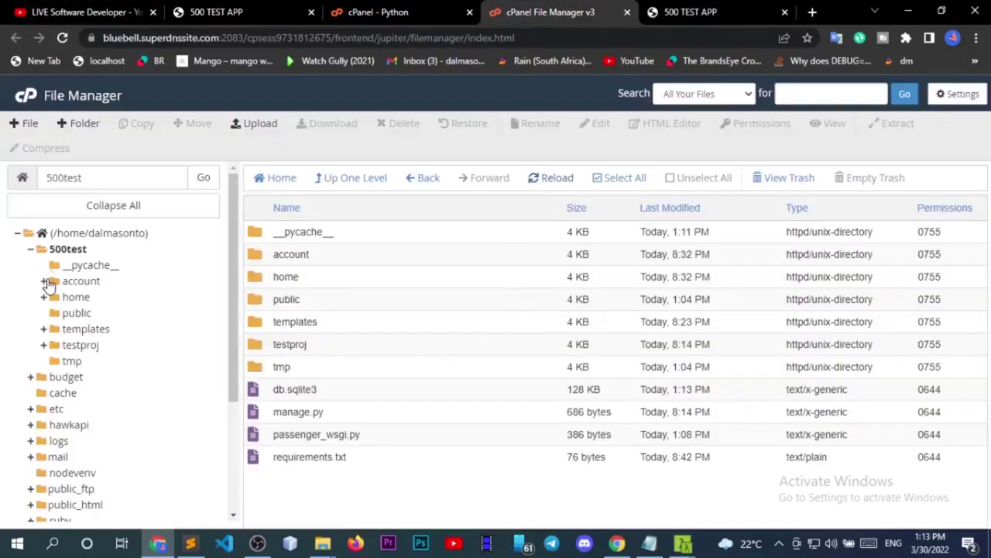
Collapse 500test, browse into public_html, and open its test folder containing cgi-bin and php.ini
left_click(34, 252)
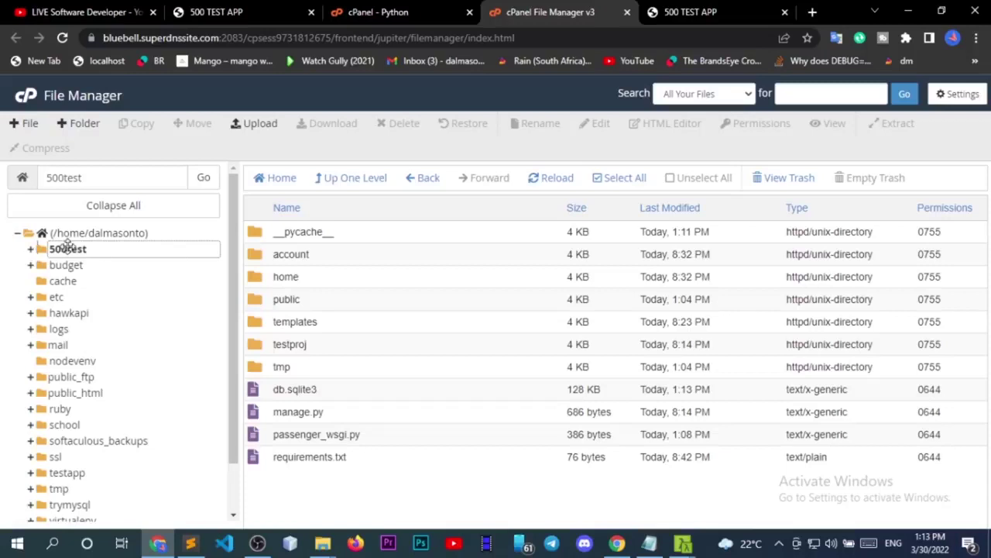
left_click(69, 393)
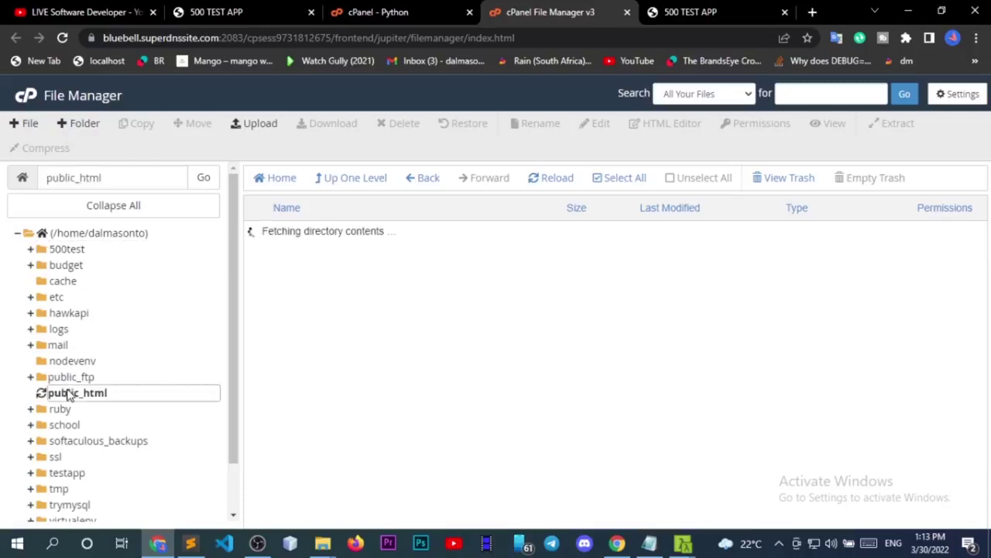
scroll(394, 377, "down", 2)
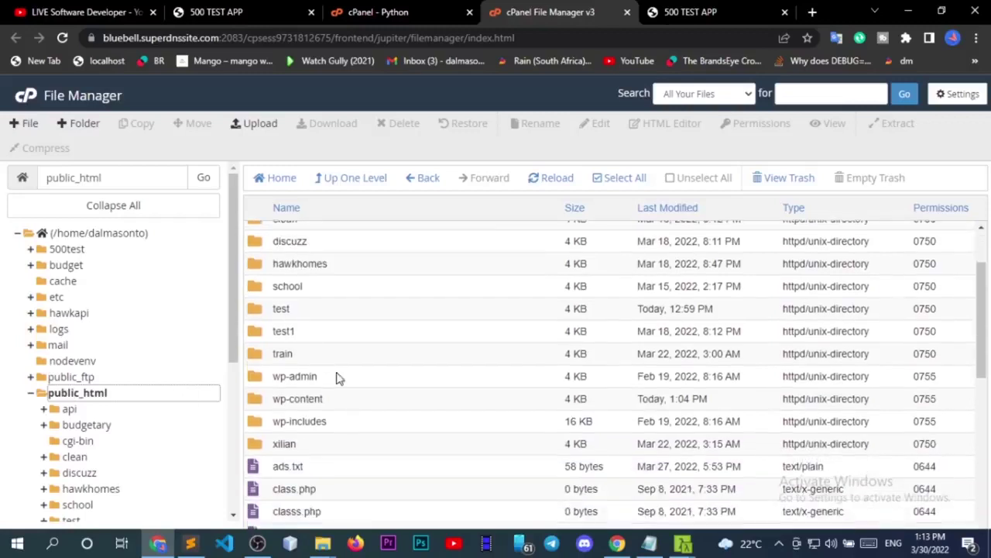
scroll(328, 285, "up", 1)
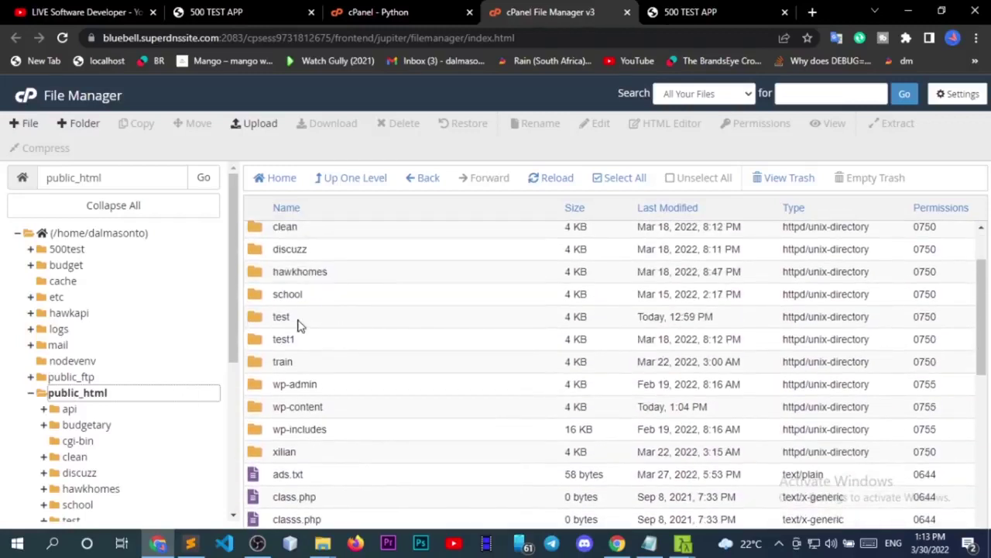
left_click(32, 393)
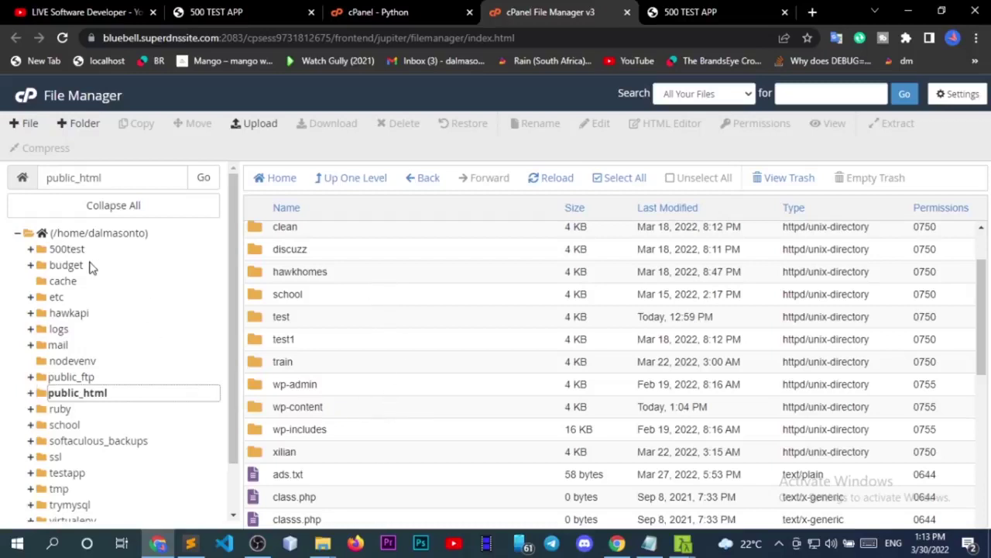
scroll(95, 283, "down", 1)
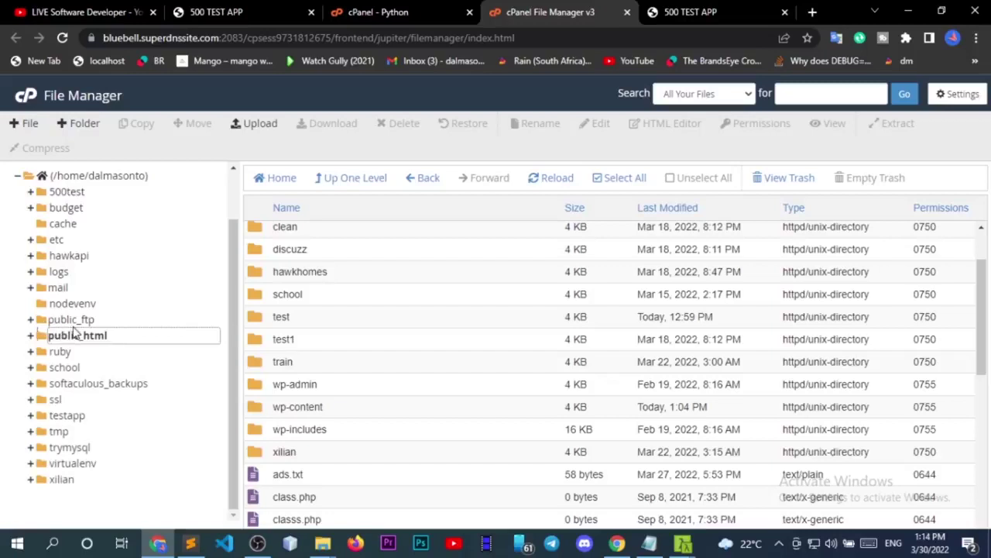
scroll(338, 400, "down", 2)
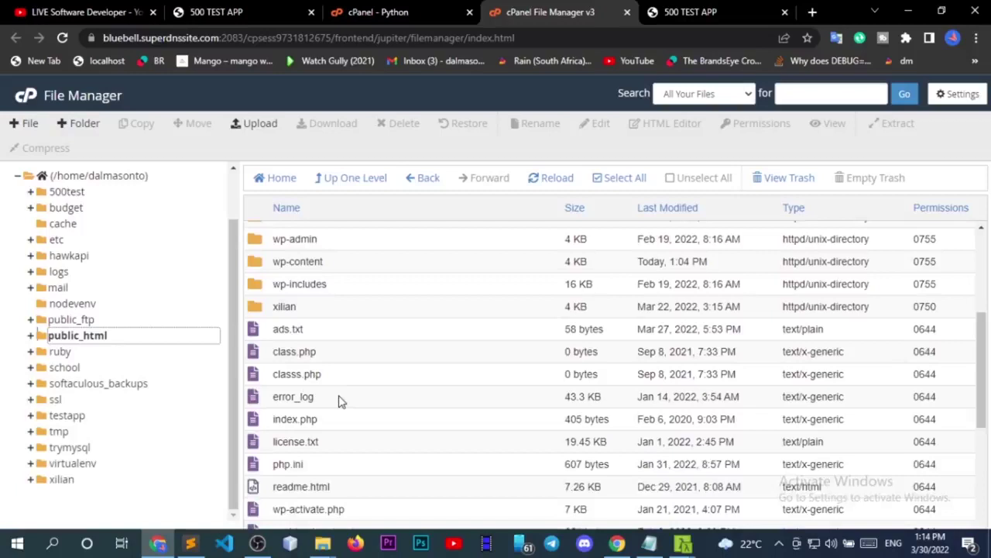
scroll(337, 387, "up", 2)
double_click(343, 324)
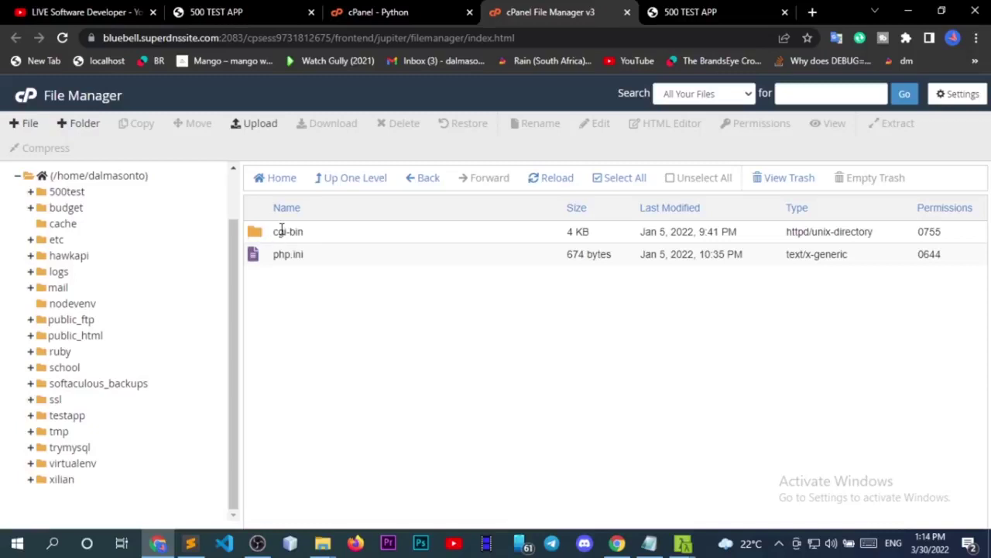
left_click(271, 236)
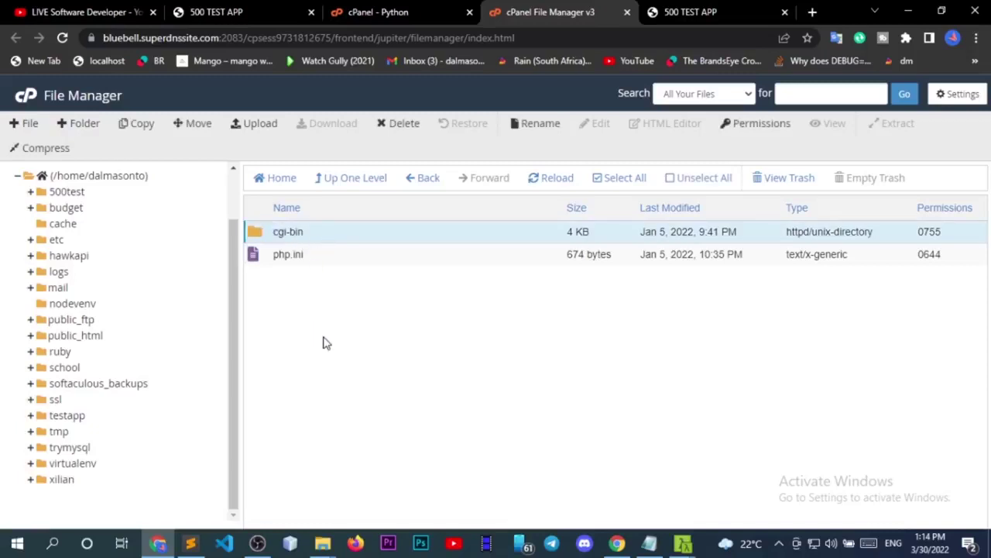
Show hidden dotfiles and open the test folder's .htaccess in the code editor
left_click(945, 101)
left_click(377, 351)
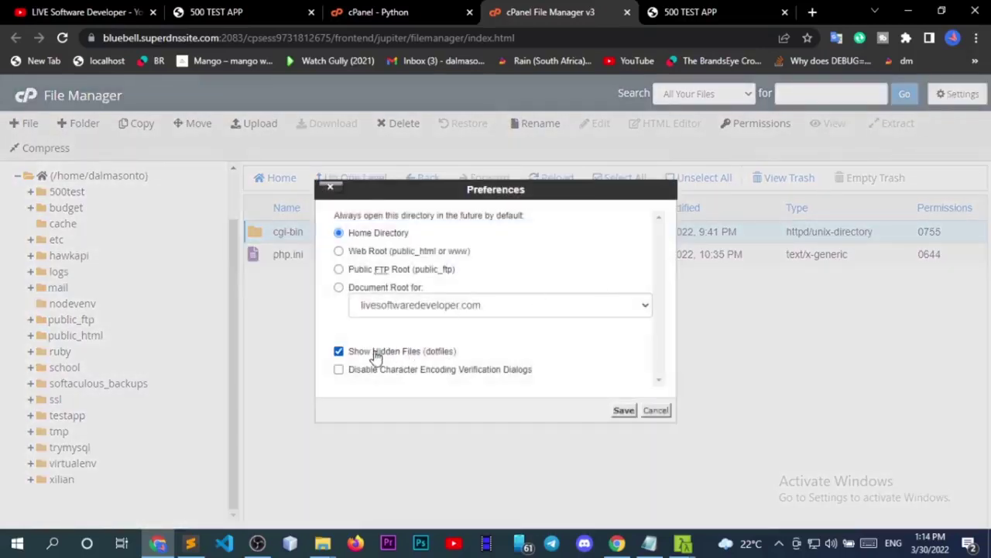
left_click(624, 410)
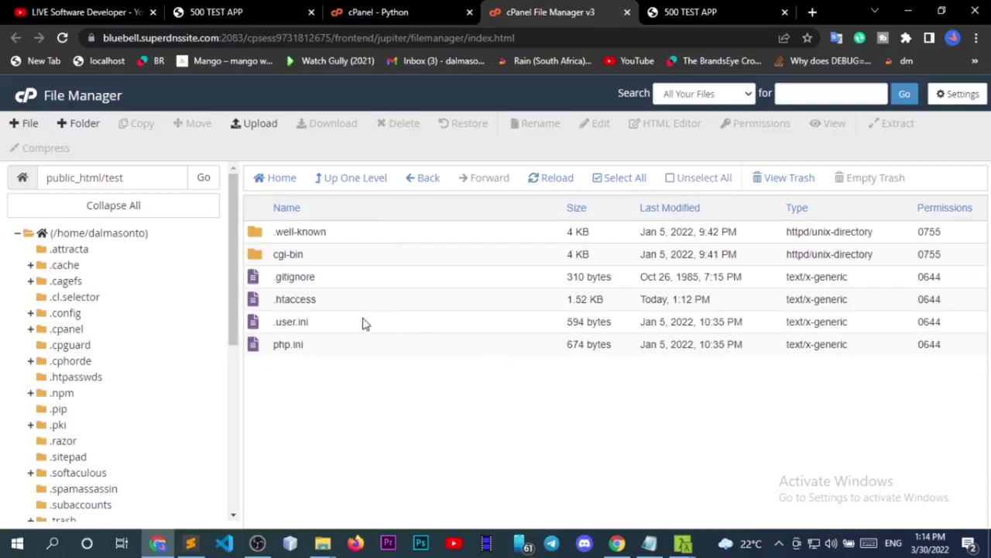
right_click(353, 306)
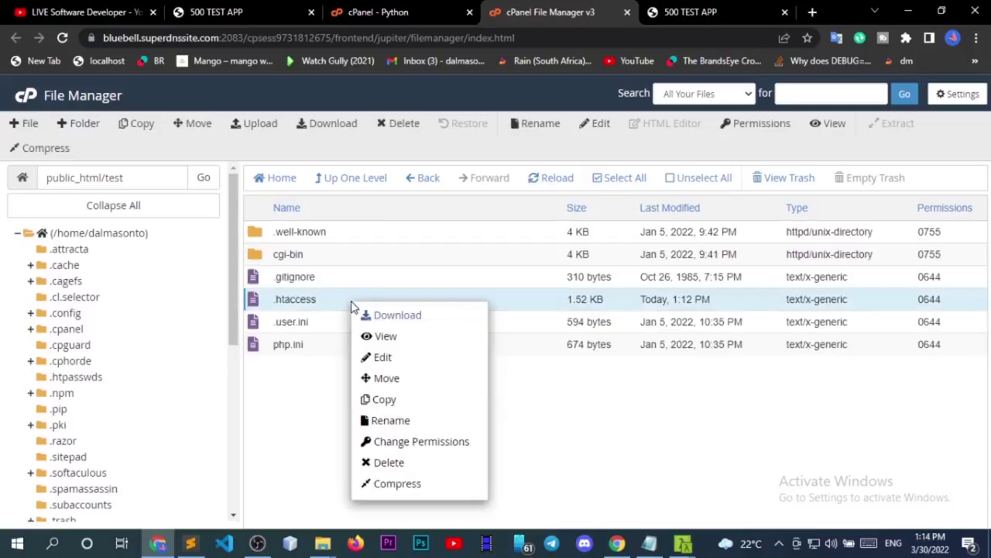
left_click(385, 358)
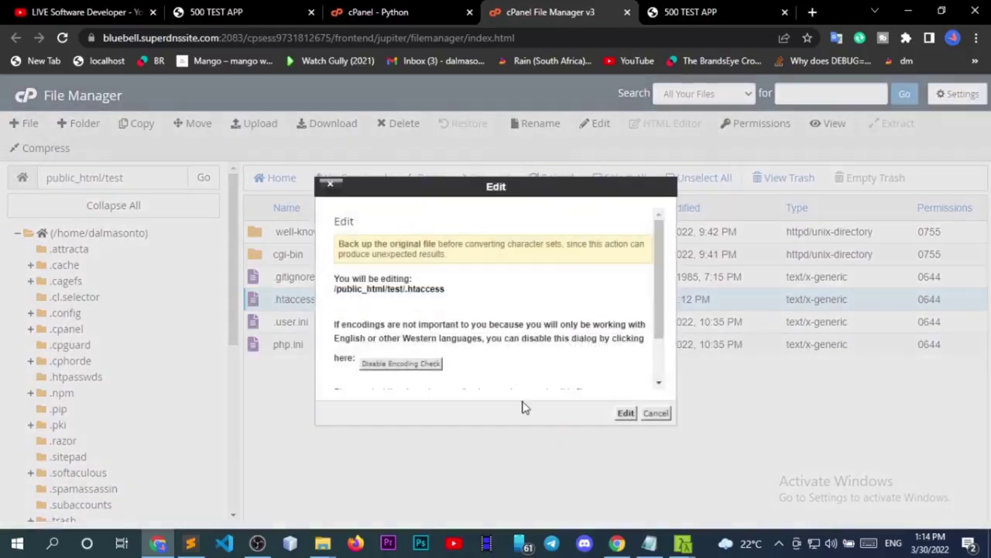
left_click(626, 413)
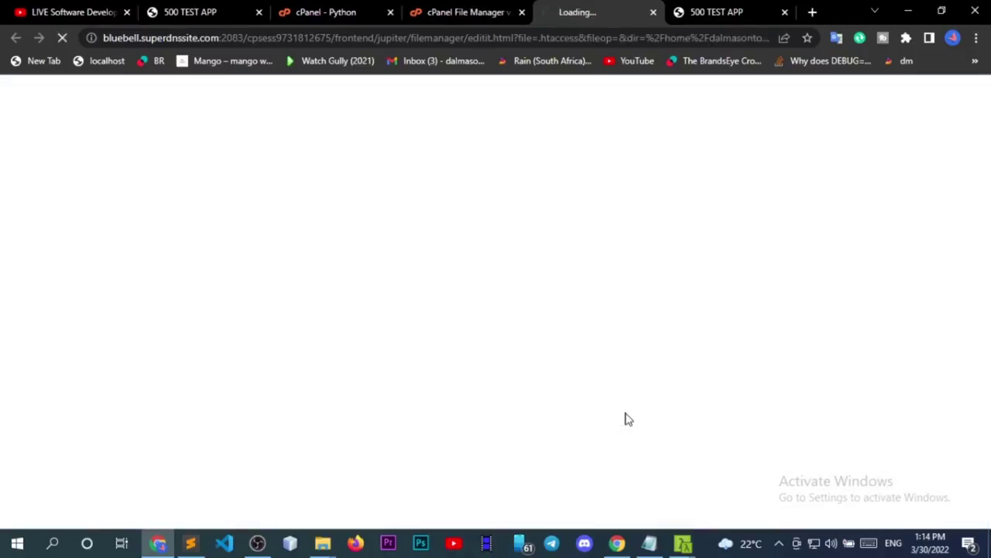
Review the upper .htaccess code, closing an accidentally opened shortcuts page
left_click(178, 335)
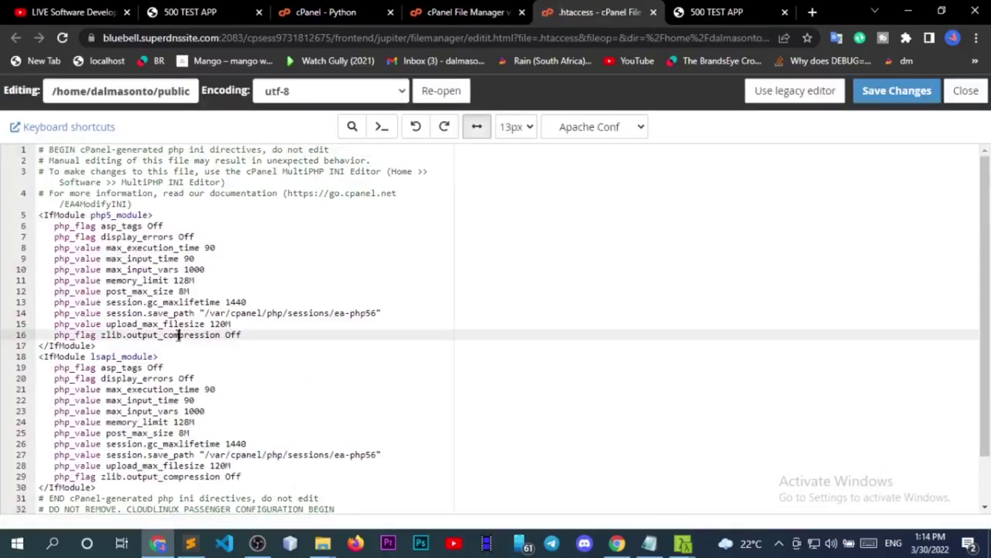
scroll(178, 334, "down", 1)
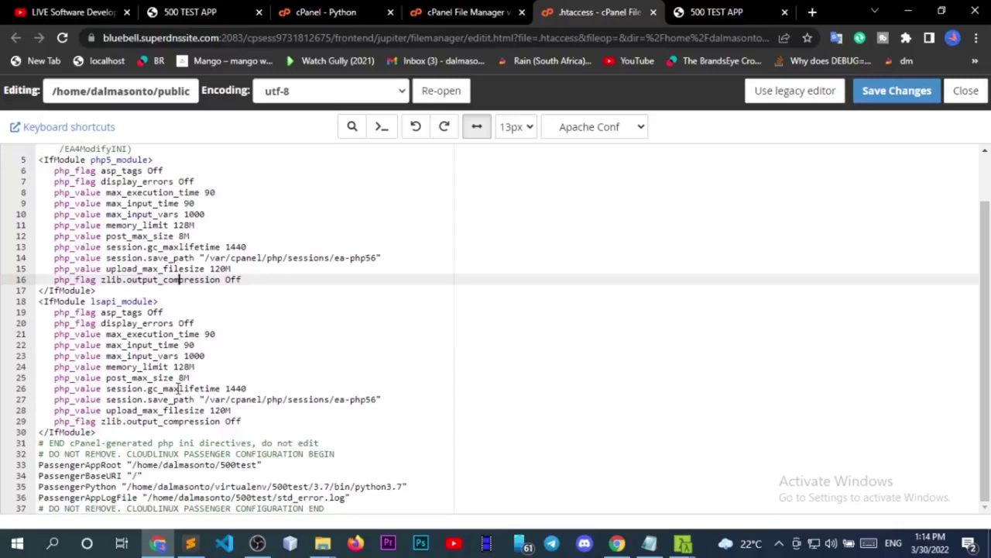
left_click_drag(120, 434, 0, 147)
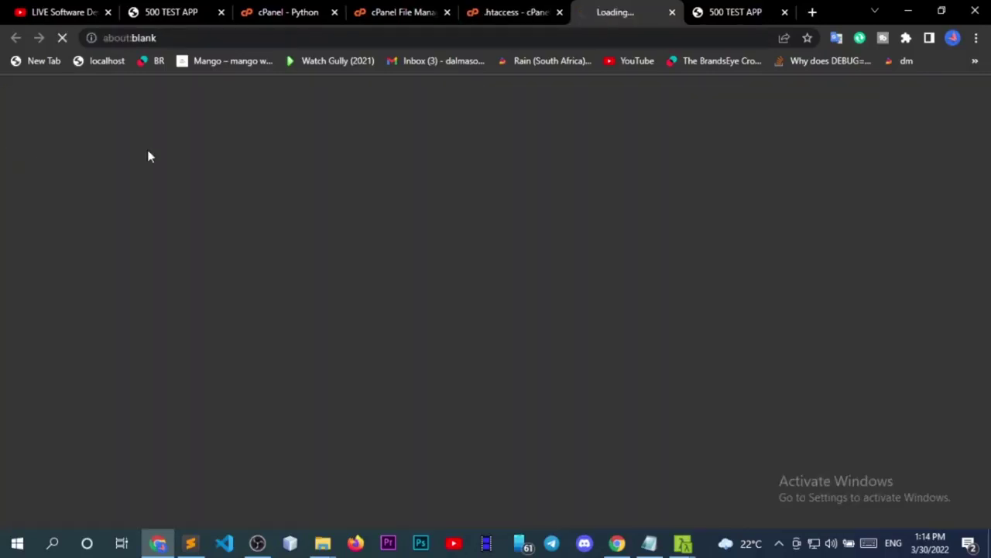
left_click(671, 11)
left_click(40, 283)
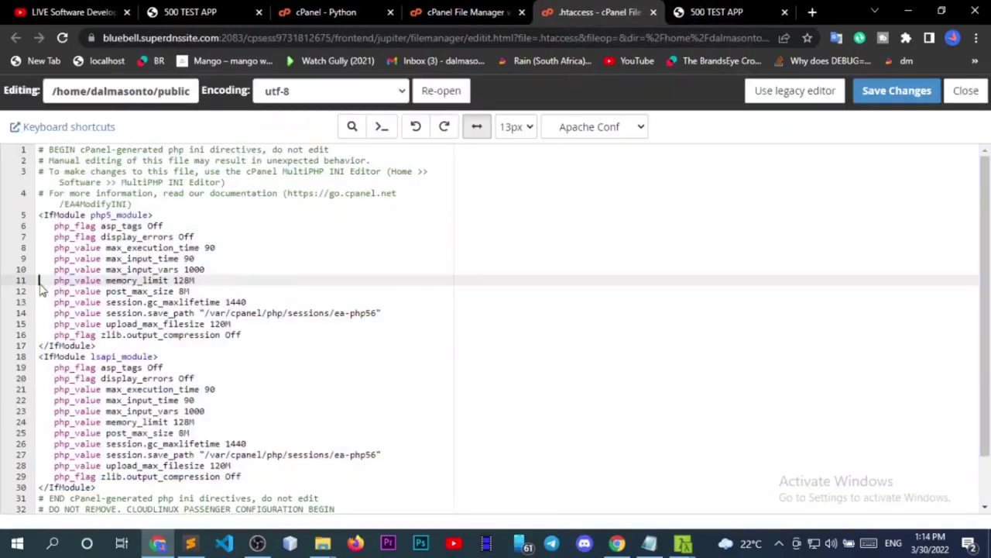
left_click_drag(73, 182, 128, 367)
left_click(183, 302)
scroll(172, 363, "down", 1)
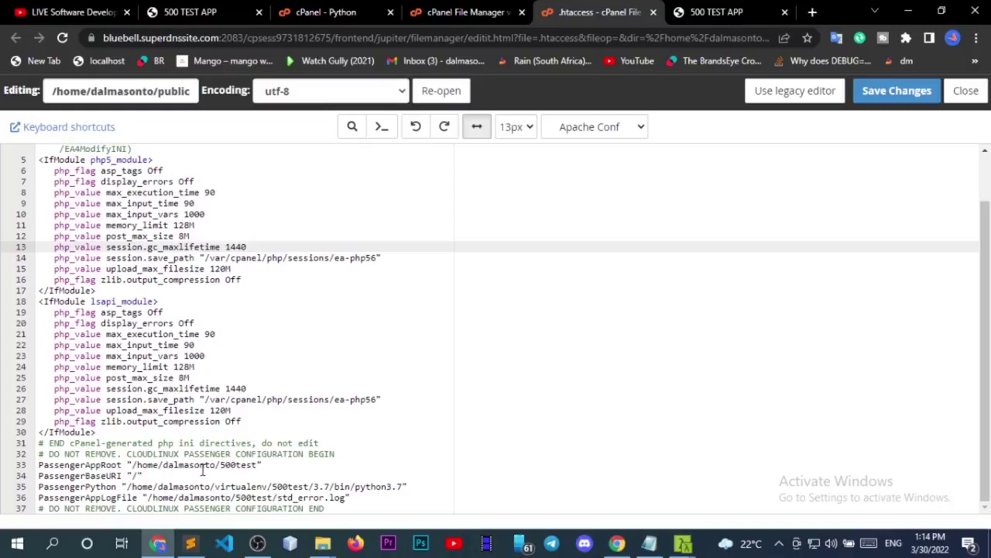
Inspect the Passenger block on lines 31–37, including the 500test path and error log settings
left_click_drag(374, 500, 43, 466)
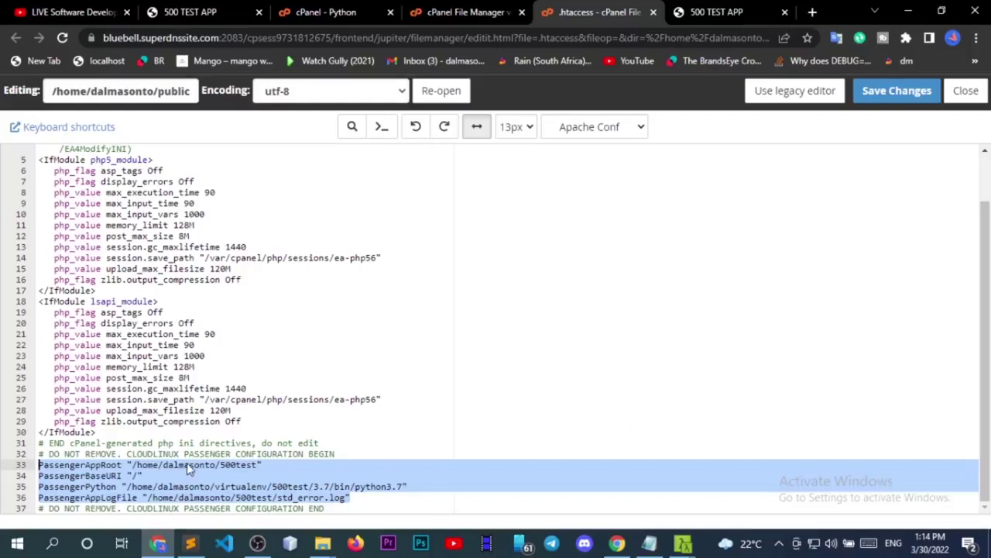
left_click(211, 429)
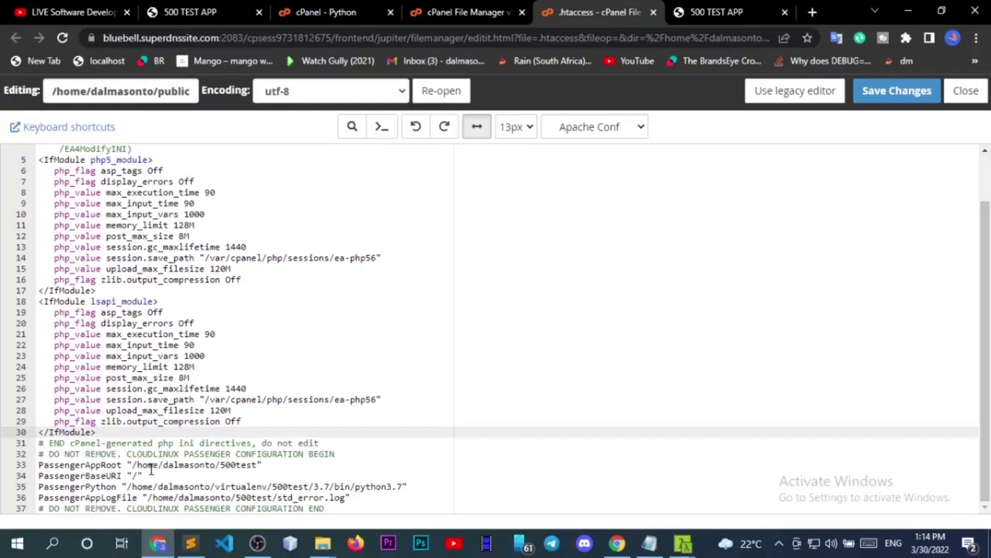
left_click_drag(260, 465, 233, 464)
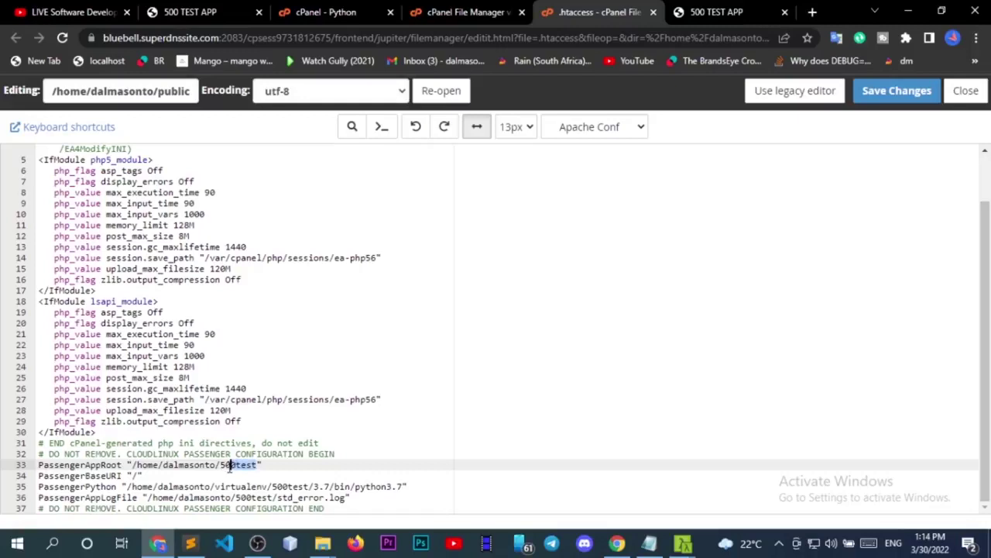
left_click(132, 475)
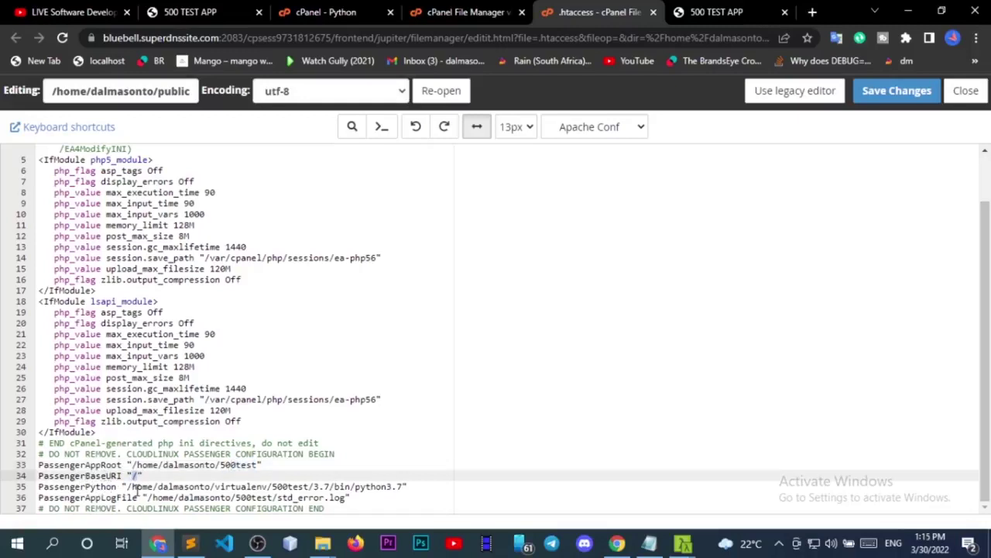
left_click_drag(134, 484, 430, 480)
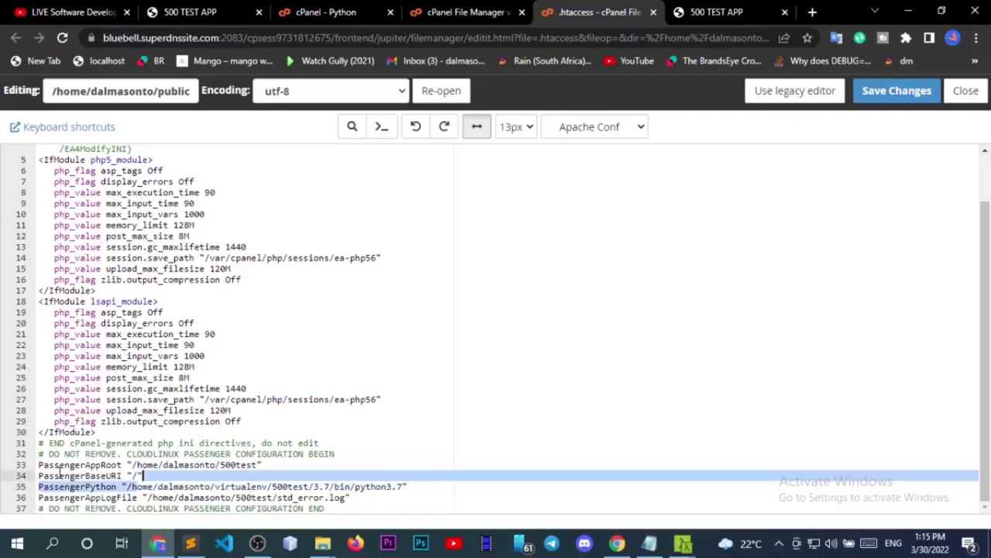
left_click_drag(351, 497, 175, 496)
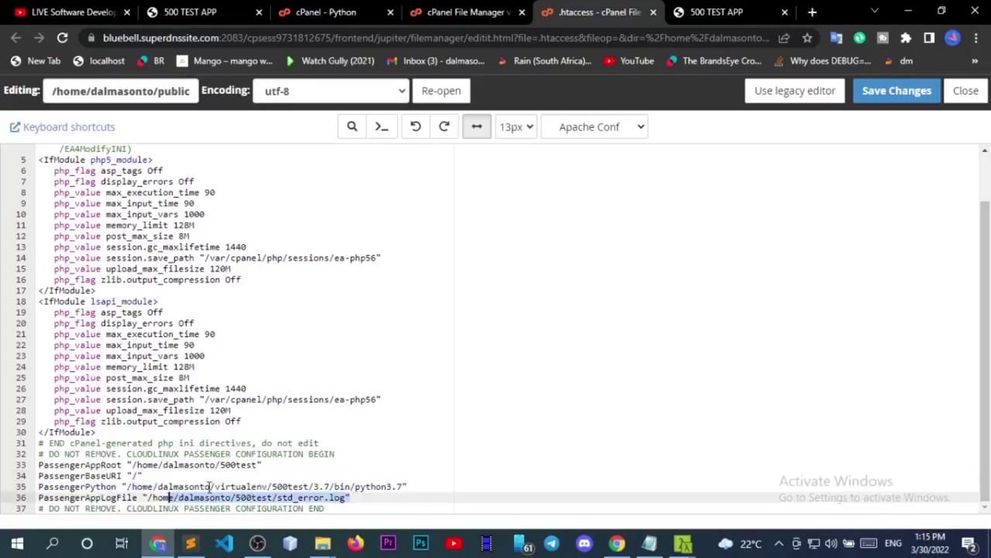
left_click(272, 509)
left_click_drag(346, 507, 40, 443)
left_click(153, 453)
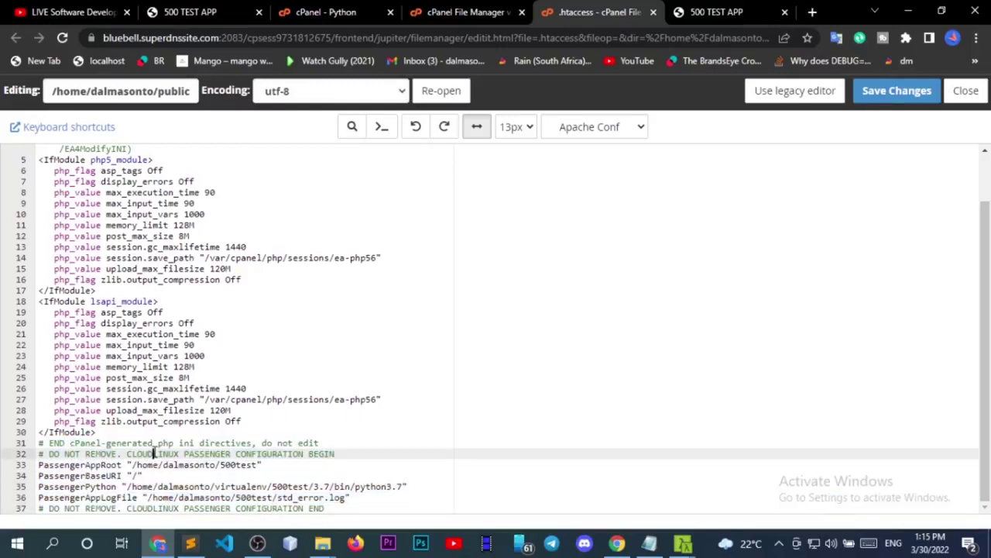
Add blank lines after line 37, leaving the caret on line 40, and bring up the Notepad notes
left_click(373, 508)
key("Return")
key("Return")
key("Return")
key("Return")
key("Return")
key("Return")
key("Return")
key("Return")
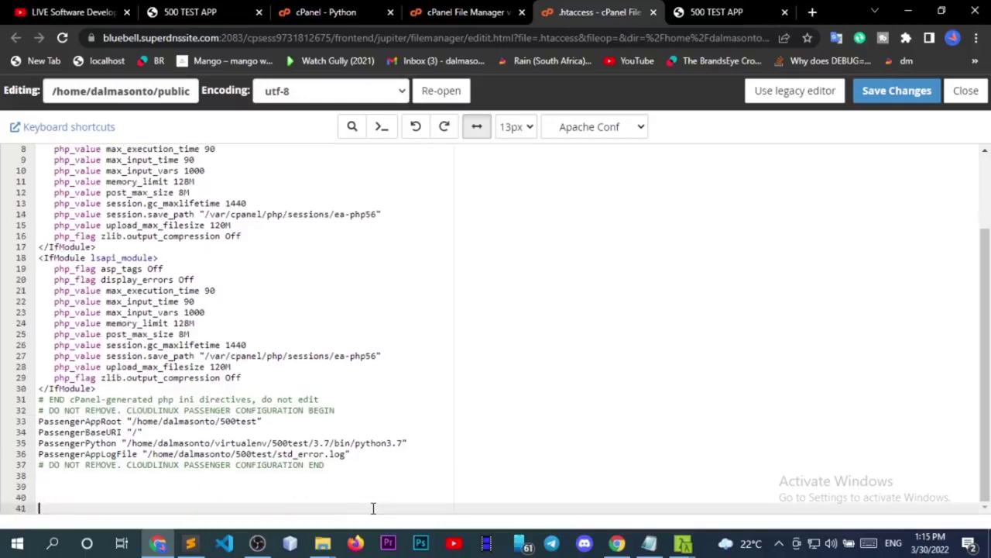
key("Return")
key("Return")
key("Return")
key("Return")
key("Return")
key("Return")
key("Up")
key("Up")
key("Up")
key("Up")
key("Up")
key("Up")
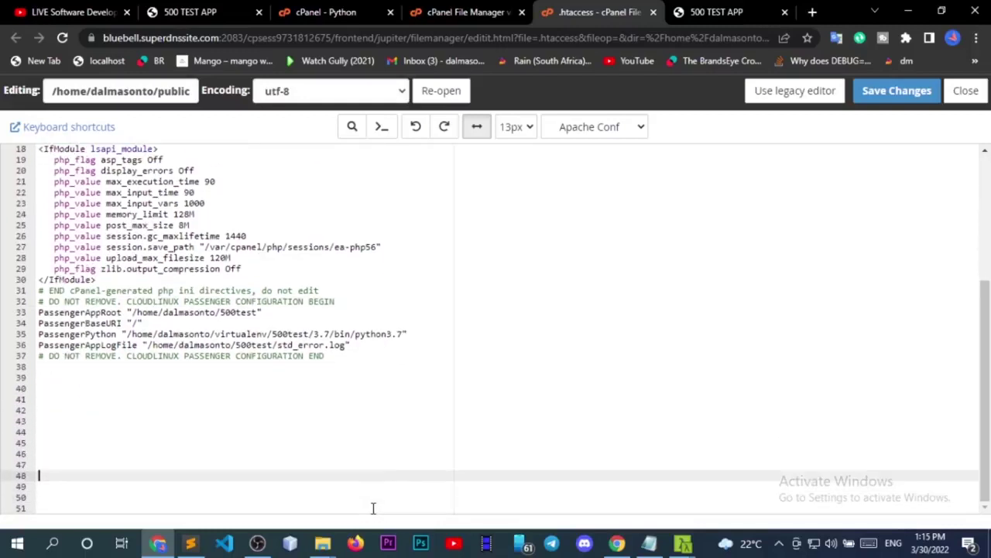
key("Up")
key("Up")
key("Up")
key("Up")
key("Up")
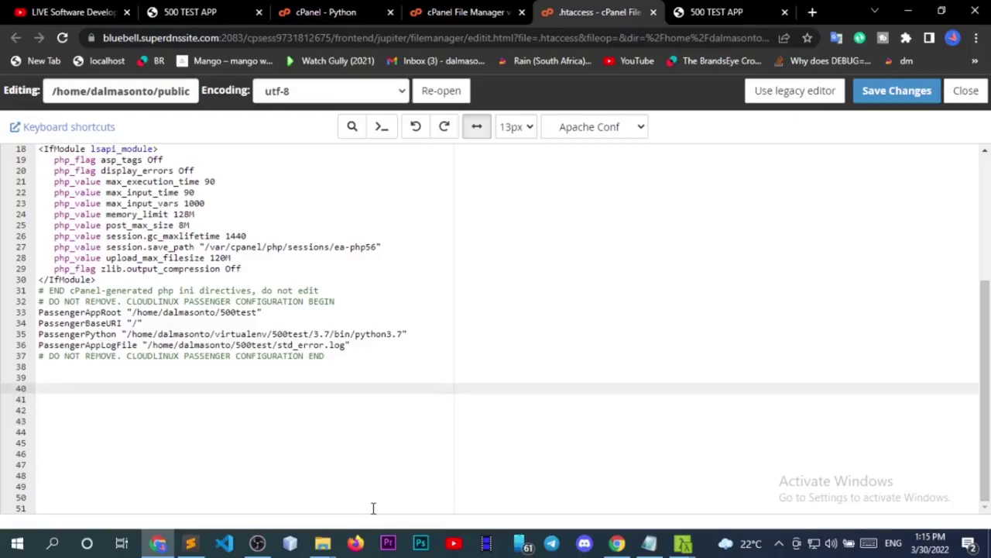
left_click(649, 543)
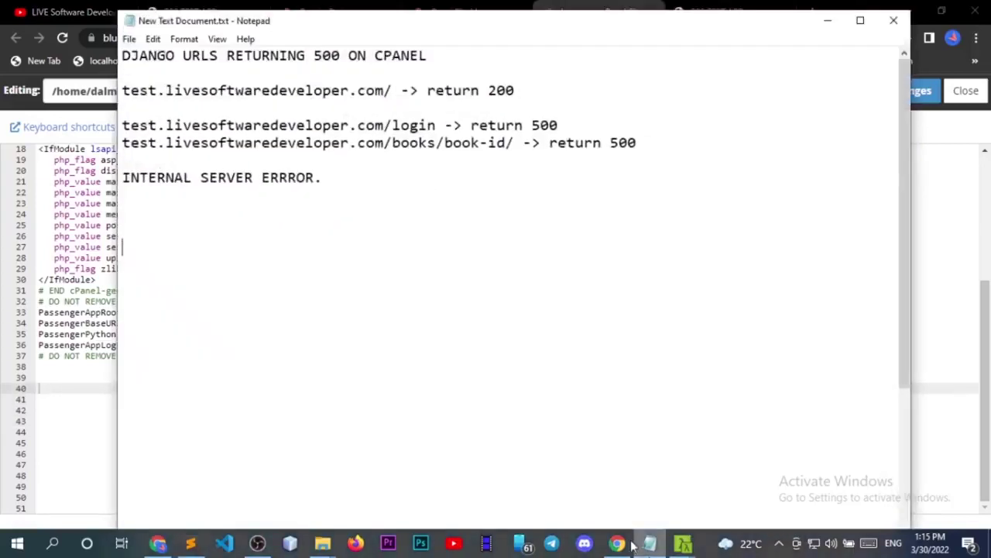
Copy the <IfModule mod_rewrite.c> line from the Notepad notes onto line 40 of .htaccess
scroll(433, 338, "down", 1)
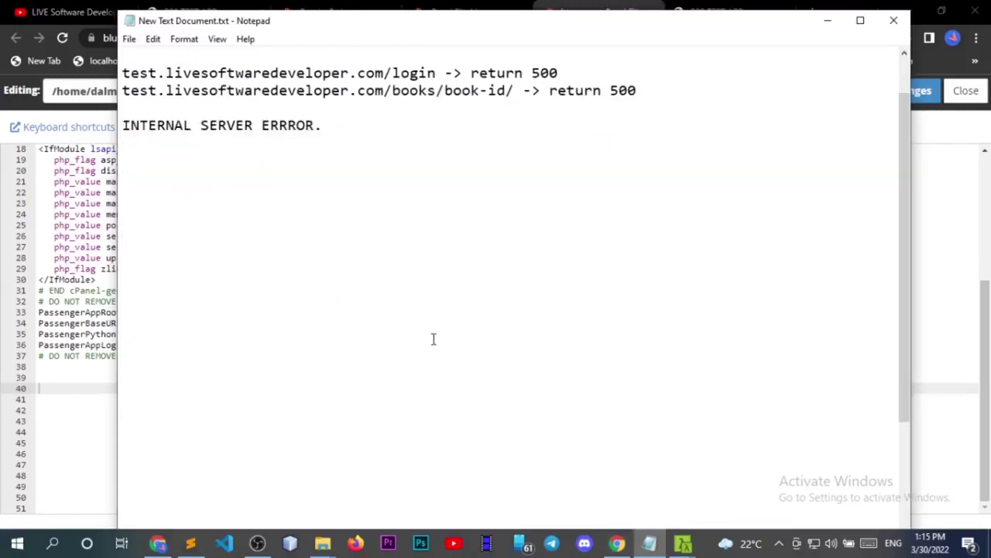
scroll(434, 338, "down", 1)
scroll(433, 338, "down", 2)
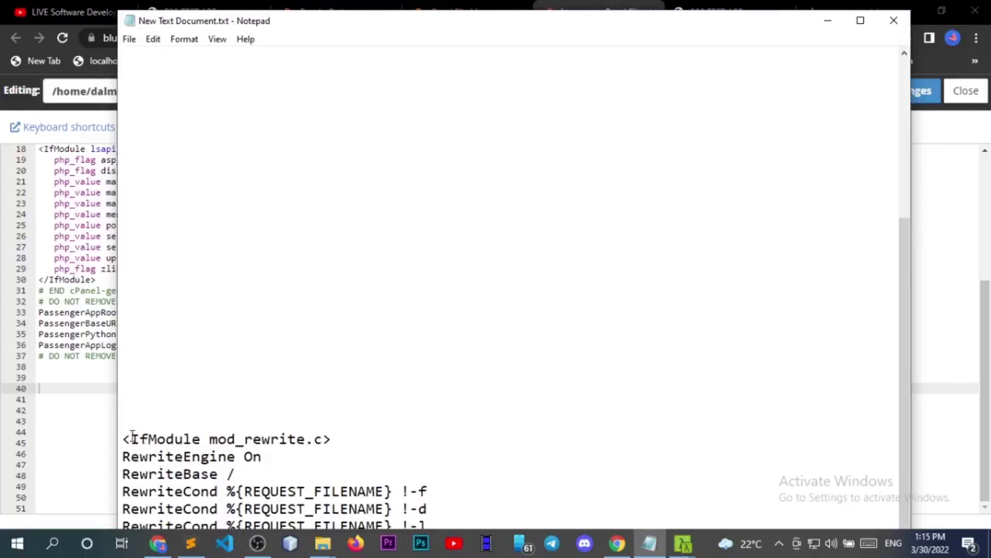
left_click_drag(123, 436, 152, 436)
left_click_drag(284, 438, 334, 434)
key("ctrl+c")
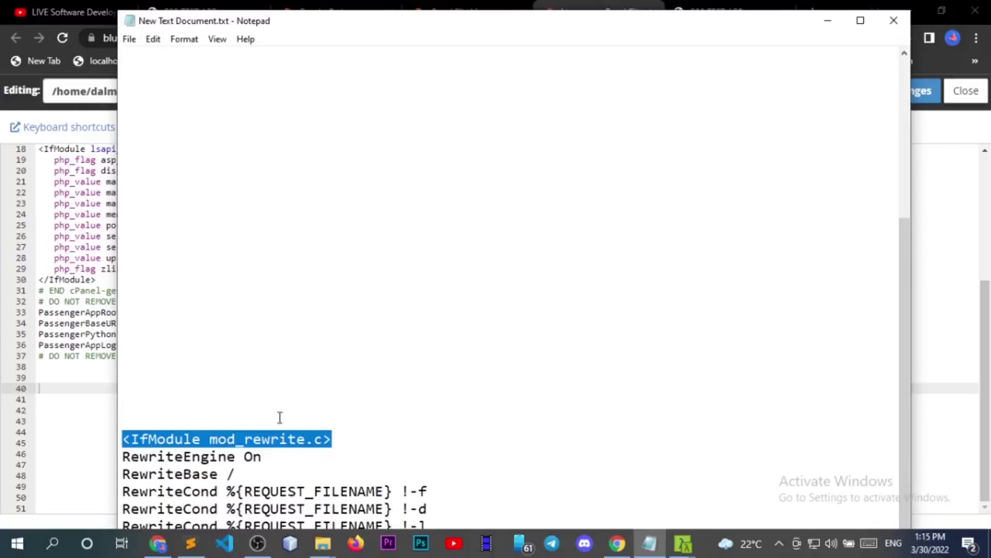
left_click(827, 26)
key("ctrl+v")
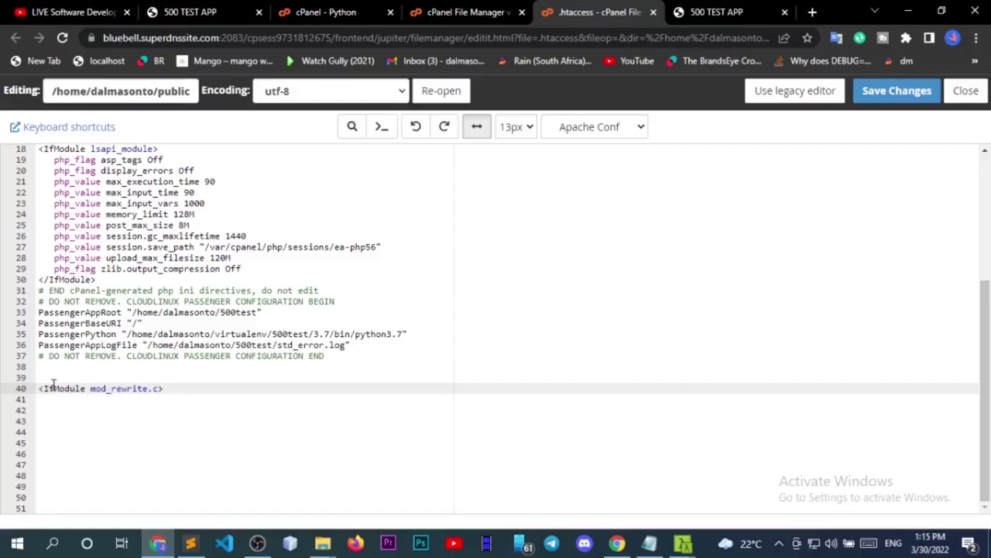
Copy the closing </IfModule> tag from the notes and paste it on line 42 of .htaccess
left_click(115, 388)
left_click(649, 544)
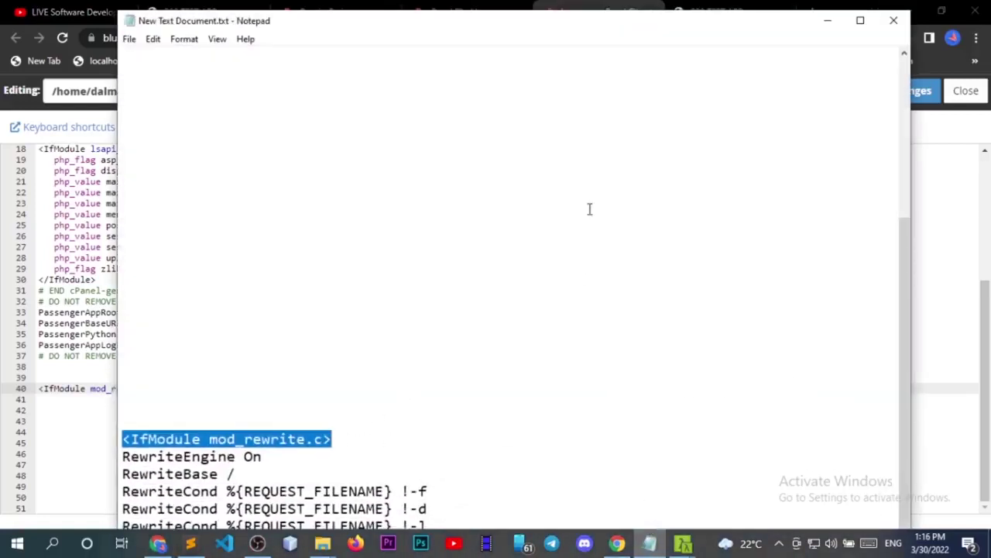
left_click(505, 504)
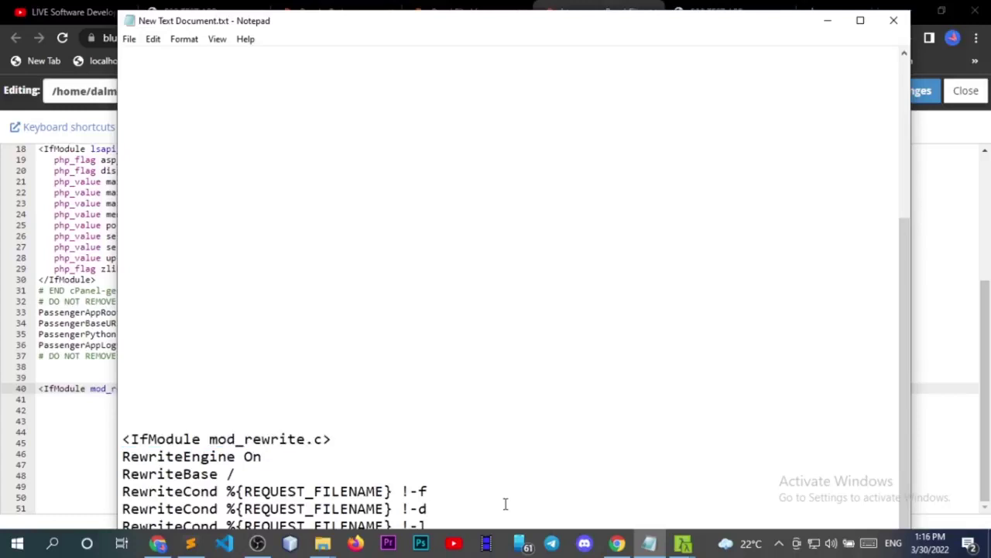
left_click(178, 409)
type("INTERNAL SERVER ERRROR.")
scroll(302, 232, "up", 3)
scroll(305, 236, "down", 3)
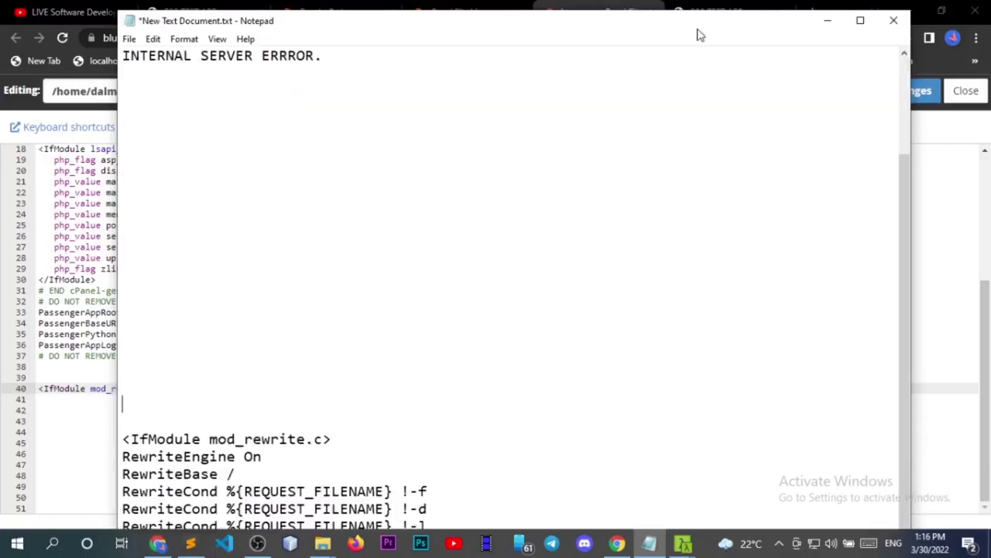
mouse_move(646, 15)
left_mouse_down()
mouse_move(646, 55)
mouse_move(645, 7)
left_mouse_up()
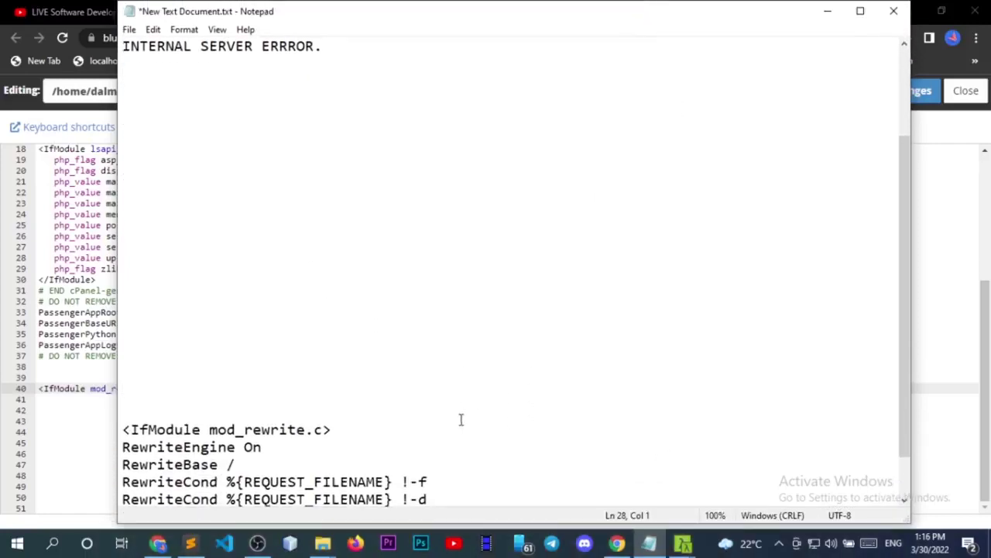
scroll(473, 416, "down", 1)
left_click(220, 483)
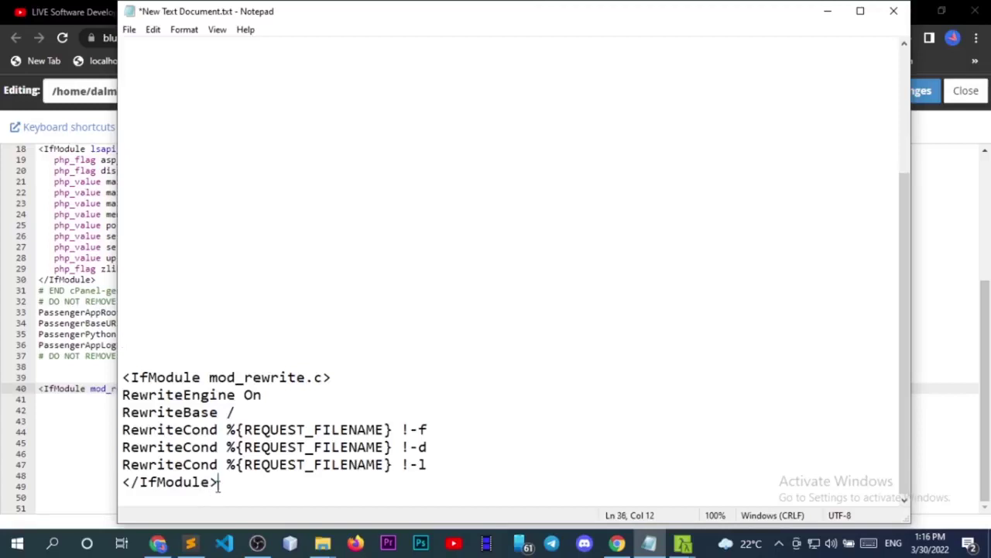
left_click_drag(220, 484, 122, 483)
key("ctrl+c")
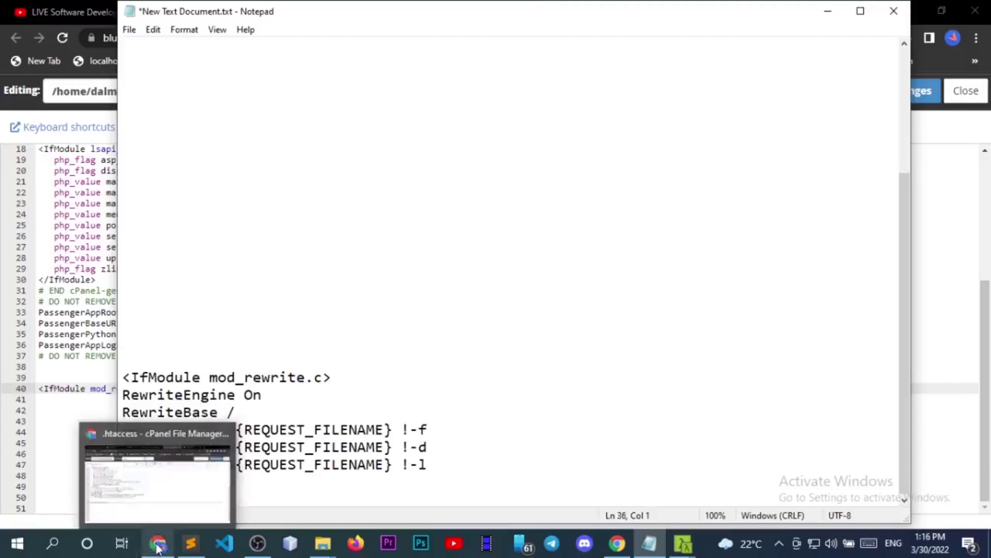
left_click(157, 541)
key("Return")
key("Return")
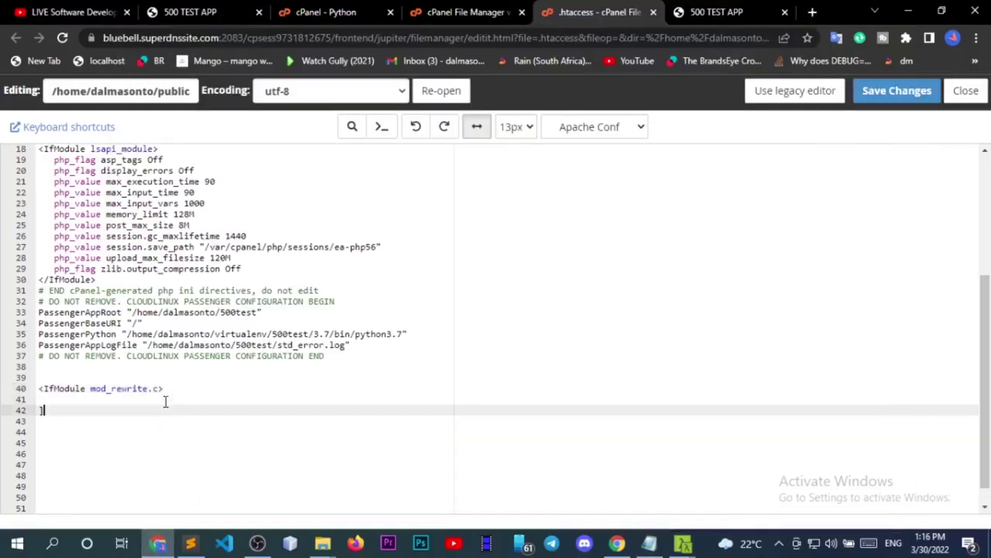
key("ctrl+v")
left_click(153, 388)
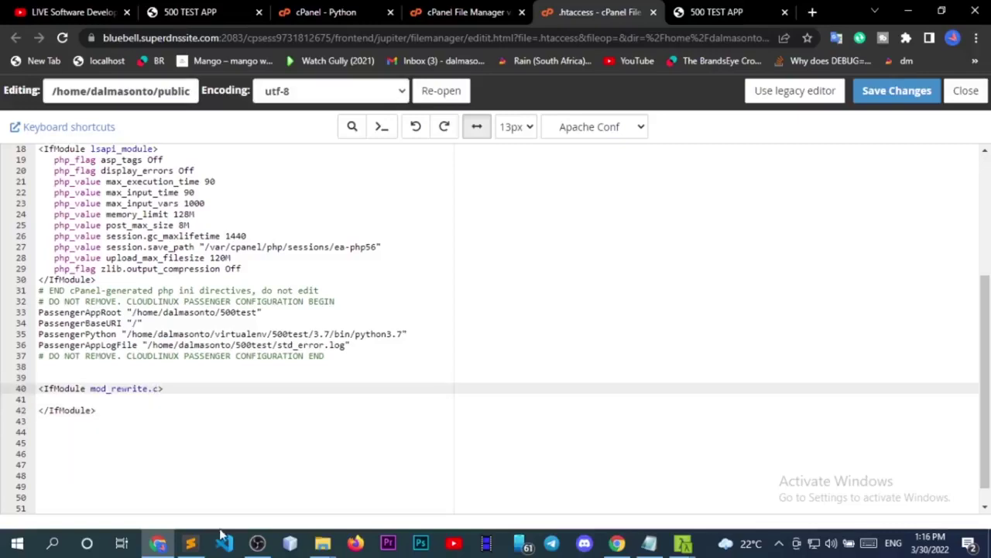
Paste an indented RewriteEngine On line inside the block on line 41
left_click(191, 544)
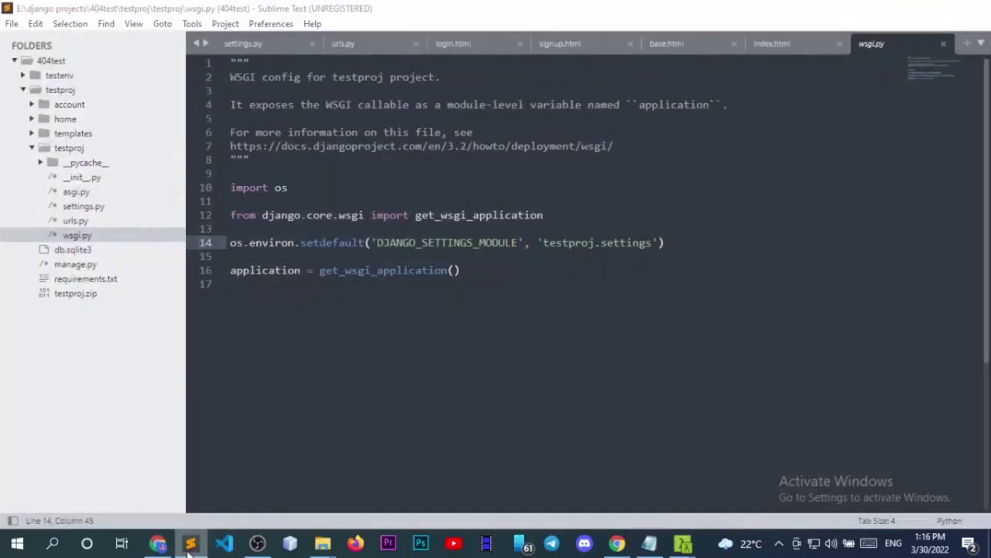
left_click(191, 544)
left_click(648, 545)
left_click(232, 326)
left_click_drag(264, 395, 121, 395)
key("ctrl+c")
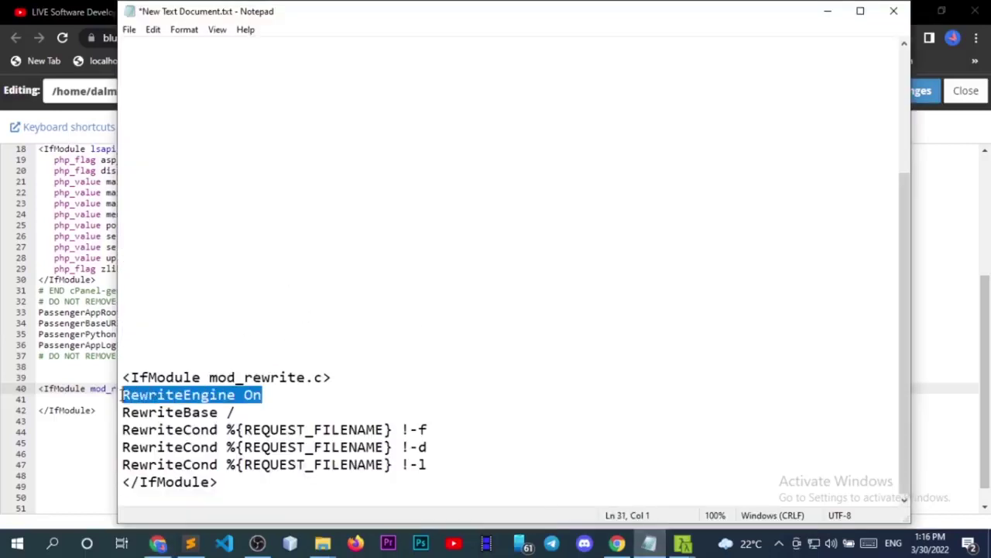
left_click(157, 544)
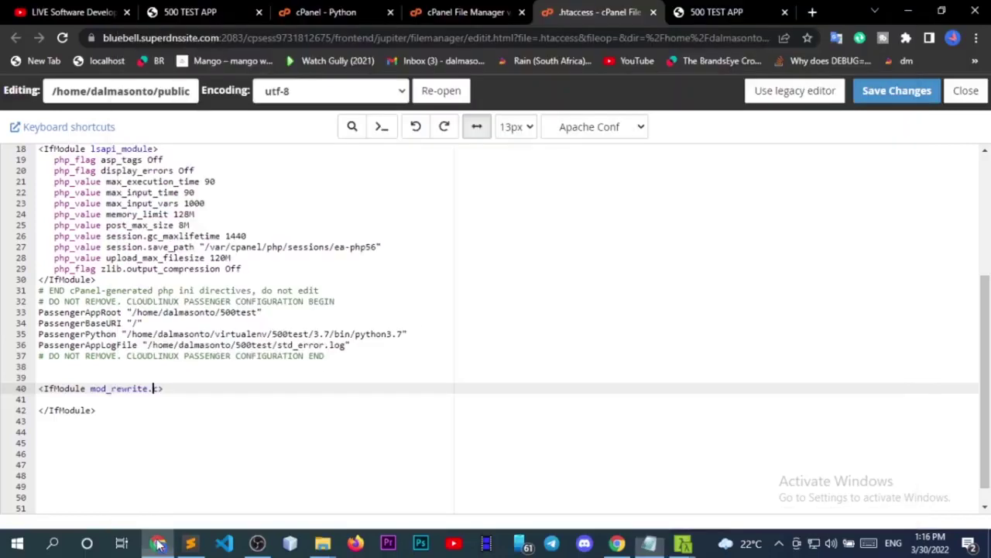
left_click(101, 401)
key("ctrl+v")
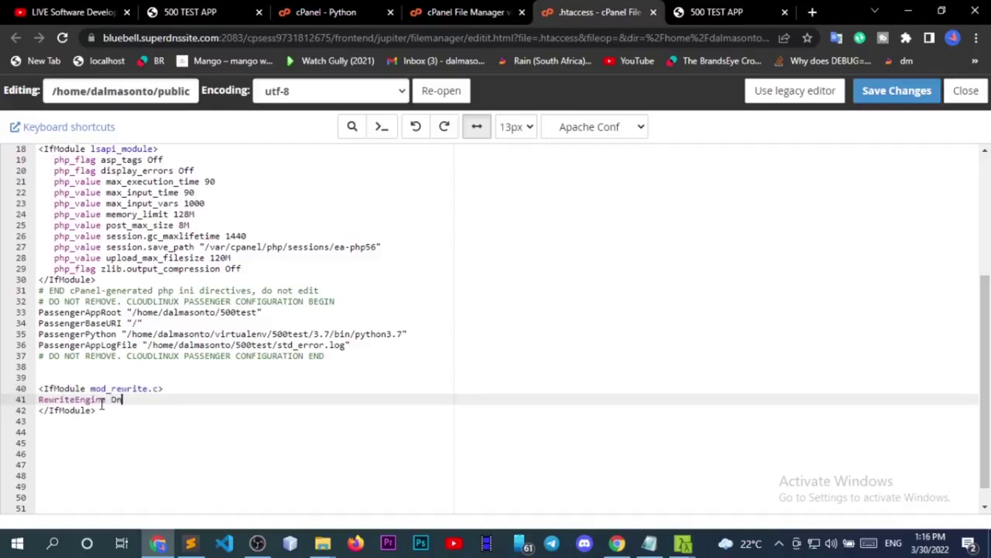
left_click(40, 399)
key("Tab")
left_click(163, 399)
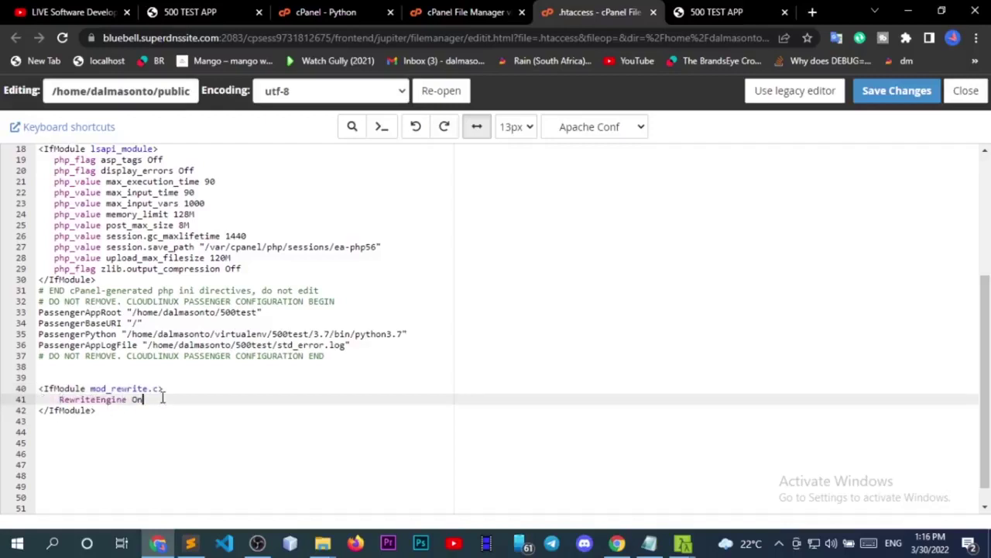
key("Return")
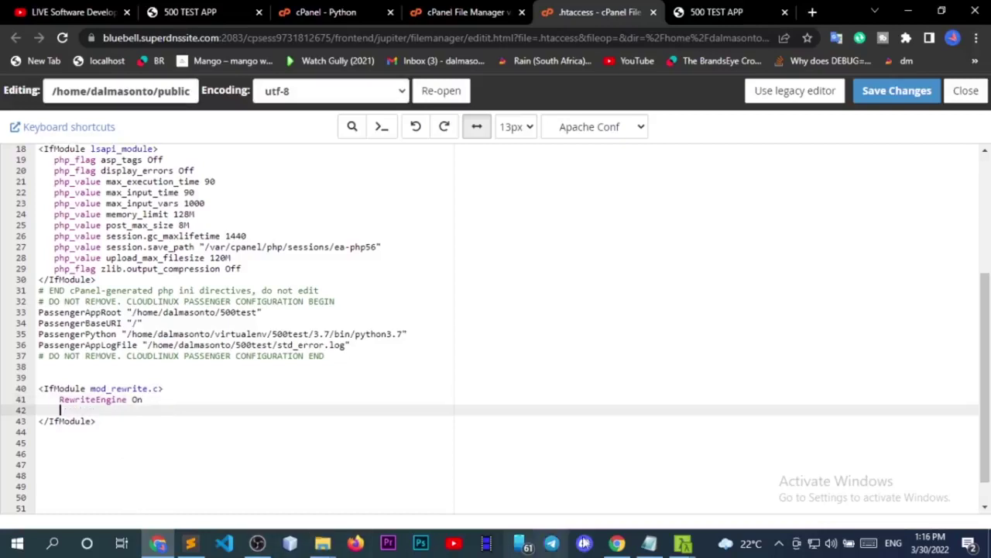
Paste RewriteBase / below RewriteEngine On, checking its slash against PassengerBaseURI
left_click_drag(649, 546, 189, 548)
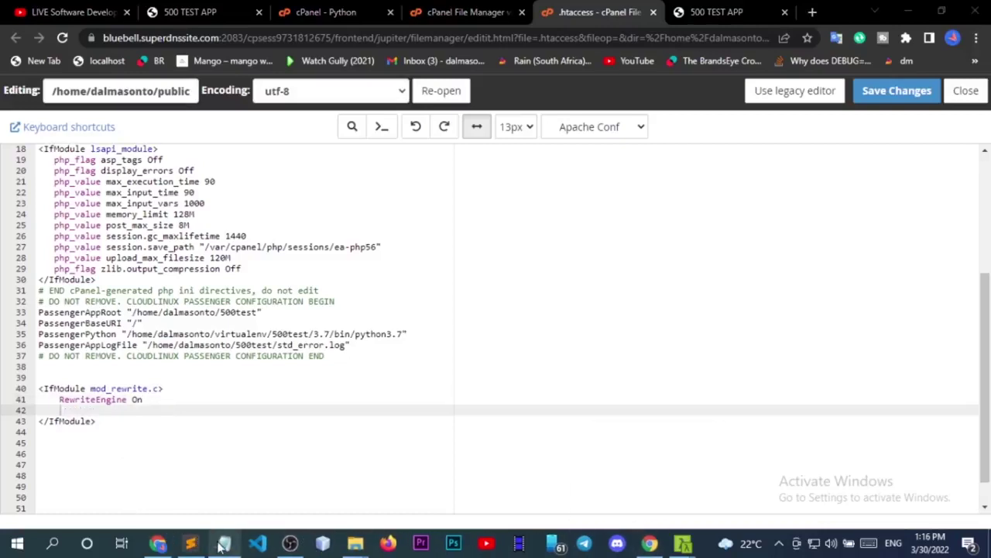
left_click(189, 548)
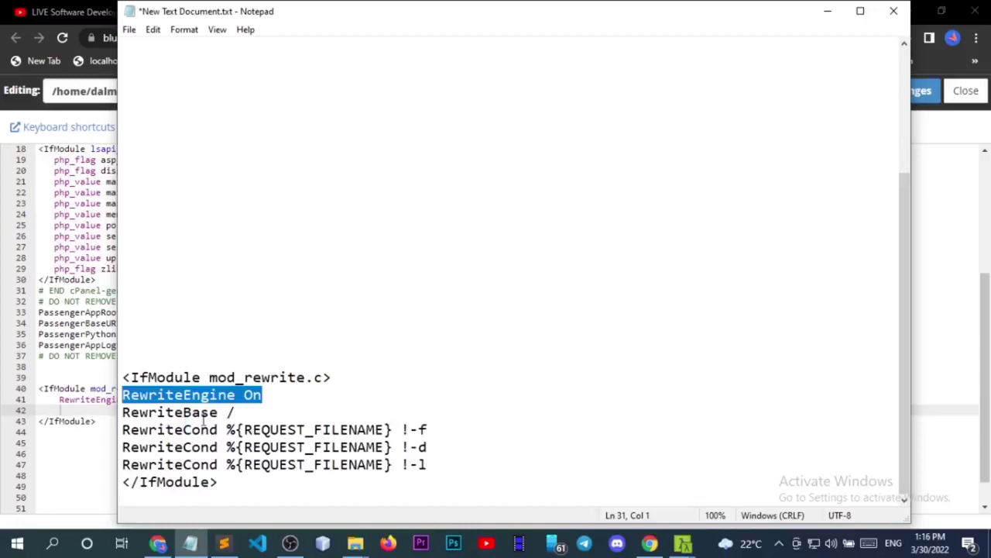
left_click_drag(251, 416, 125, 412)
key("ctrl+c")
left_click(157, 544)
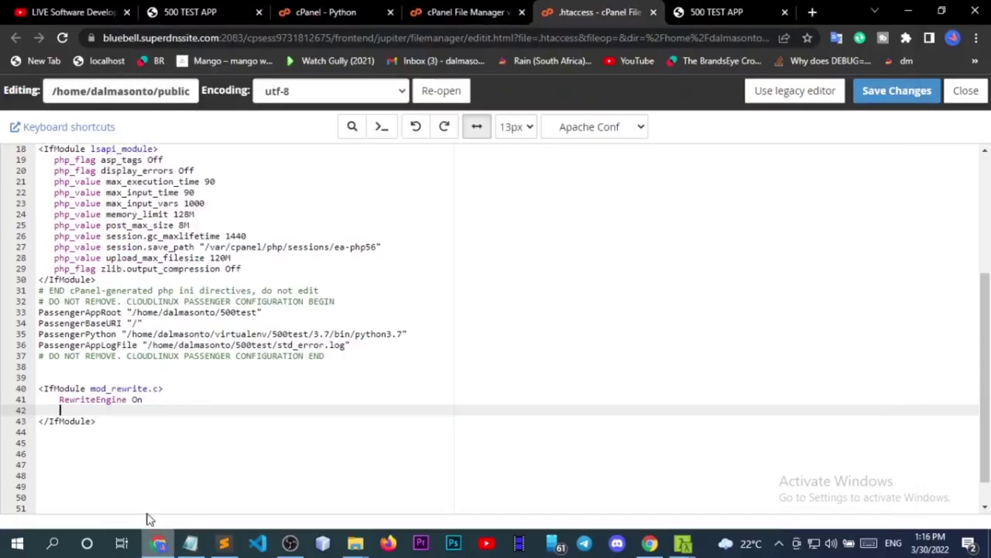
key("ctrl+v")
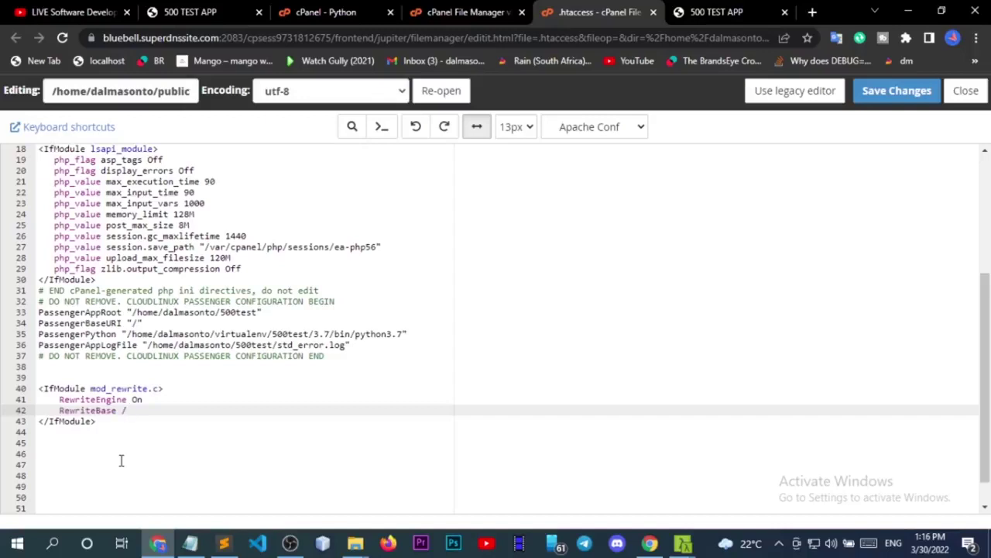
left_click_drag(124, 323, 140, 323)
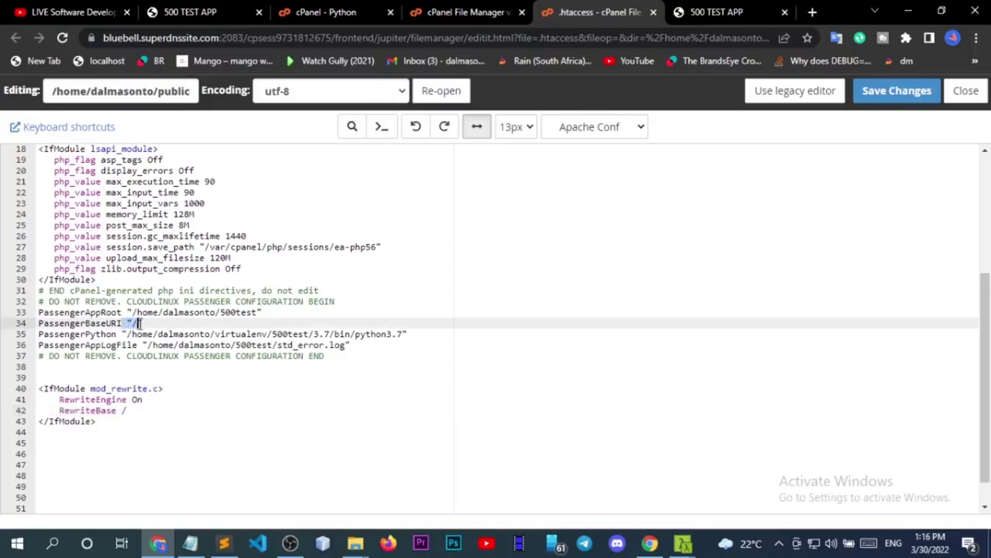
left_click_drag(131, 409, 121, 410)
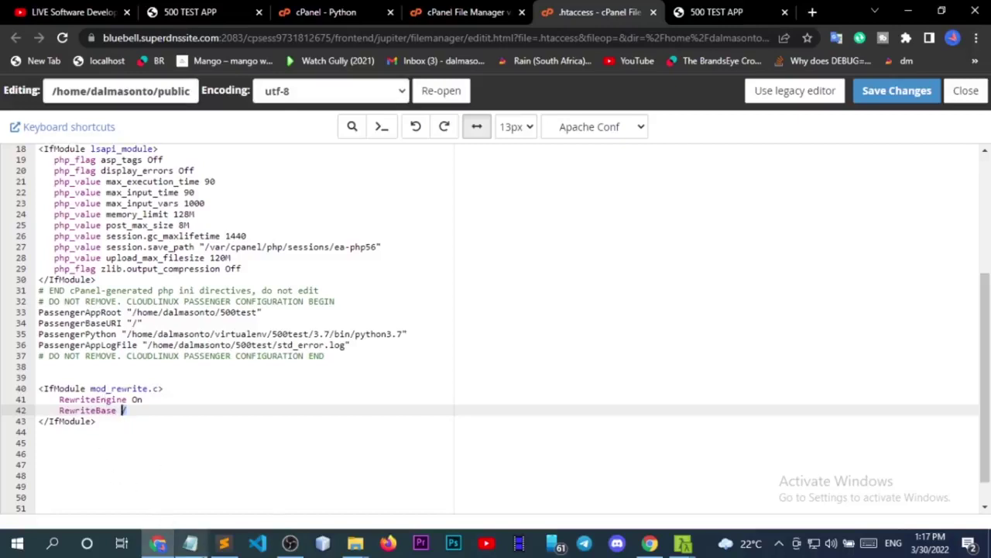
Begin selecting the RewriteCond lines in the Notepad draft
left_click(190, 542)
left_click(285, 399)
left_click_drag(431, 430, 124, 426)
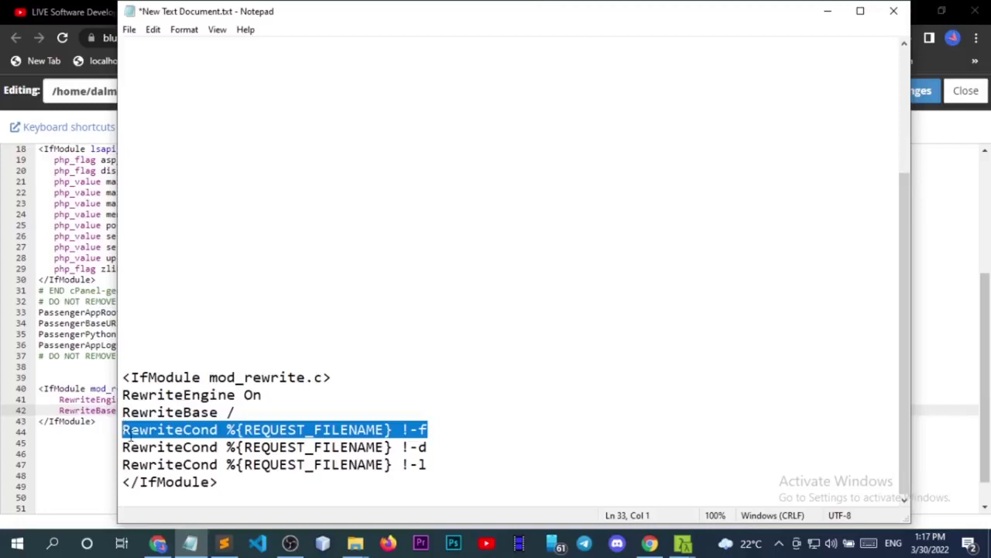
Paste the three RewriteCond lines (!-f, !-d, !-l) under RewriteBase / and Tab-indent them
left_click(261, 447)
left_click_drag(447, 472, 201, 430)
left_click(193, 430)
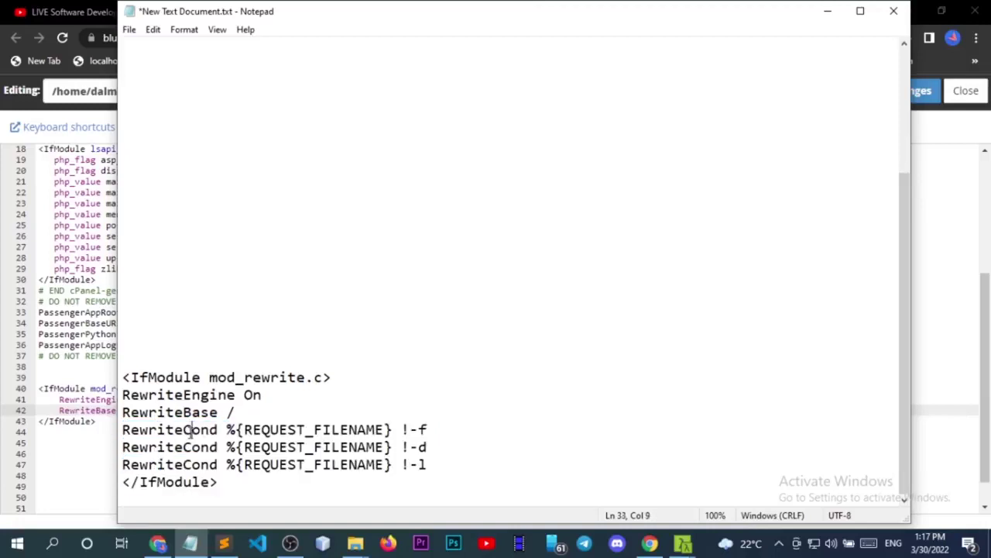
left_click_drag(427, 464, 122, 429)
key("ctrl+c")
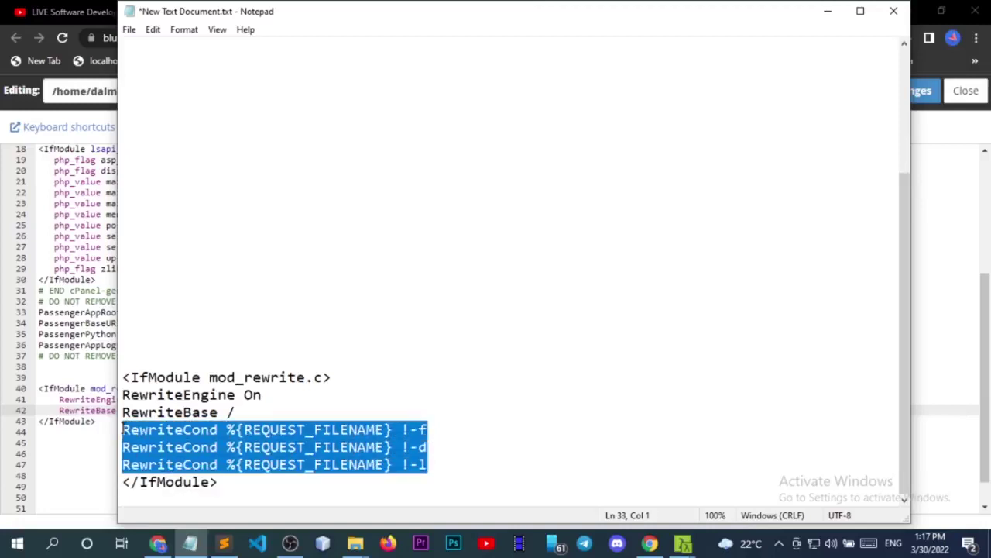
left_click(157, 543)
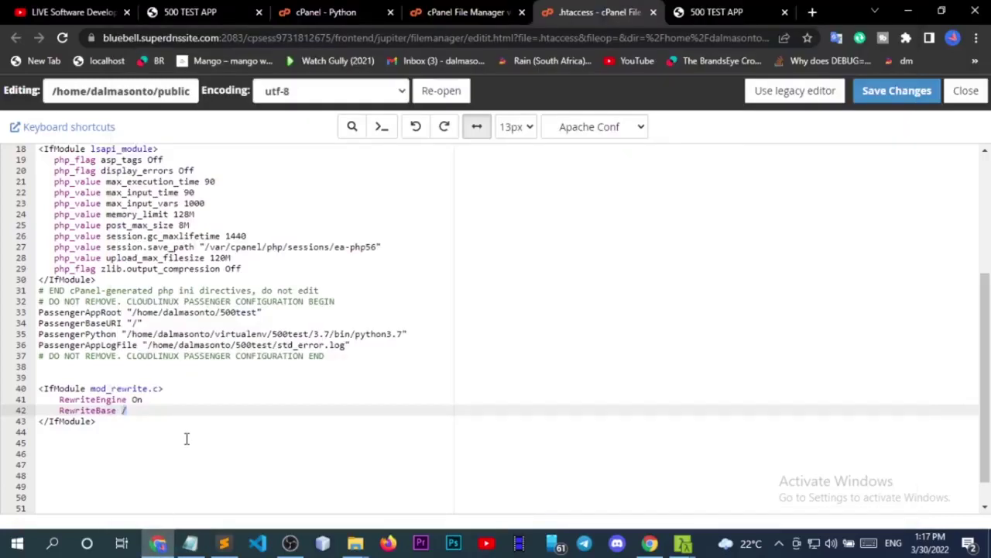
key("Return")
key("ctrl+v")
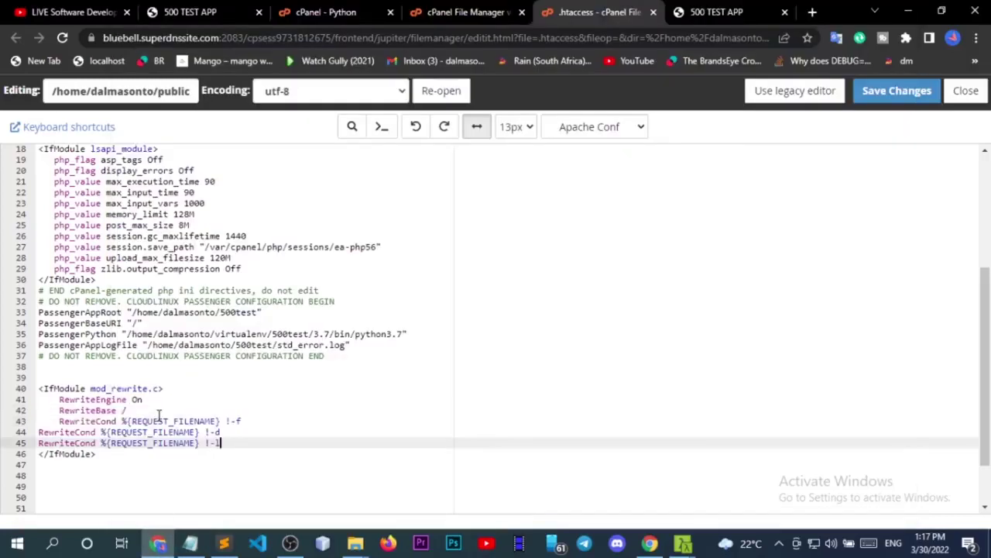
left_click(37, 432)
key("Tab")
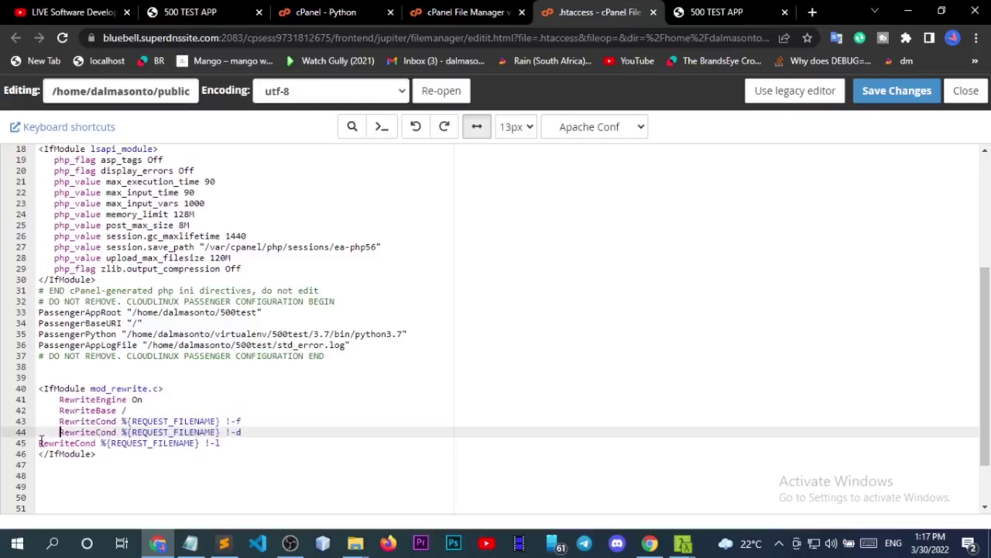
left_click(39, 443)
key("Tab")
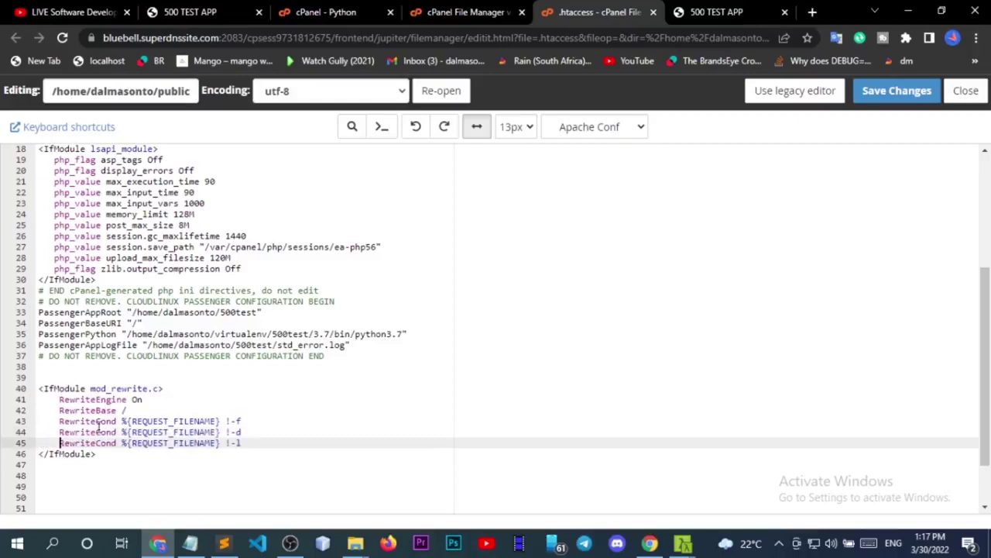
Review the RewriteCond lines and select the whole mod_rewrite block to check it
left_click(237, 420)
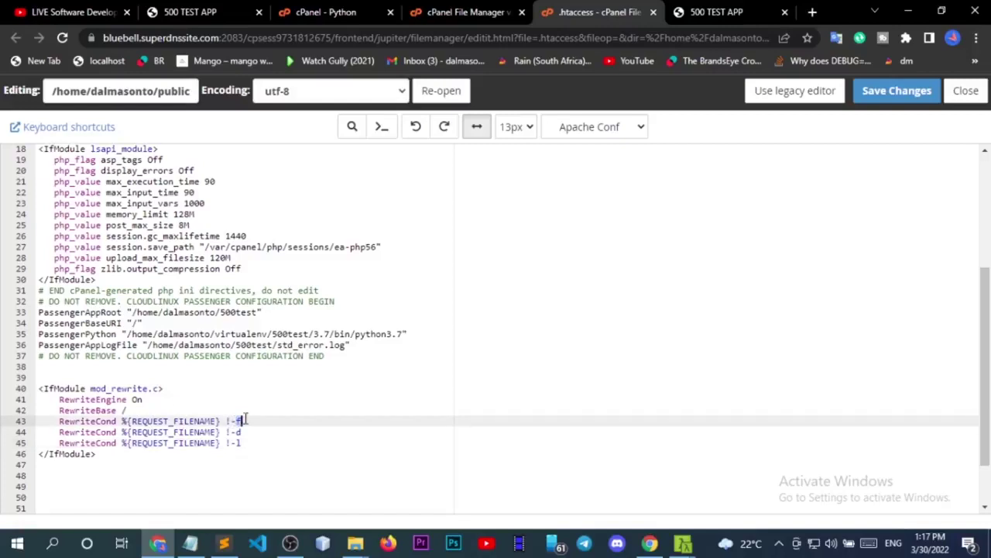
left_click(236, 432)
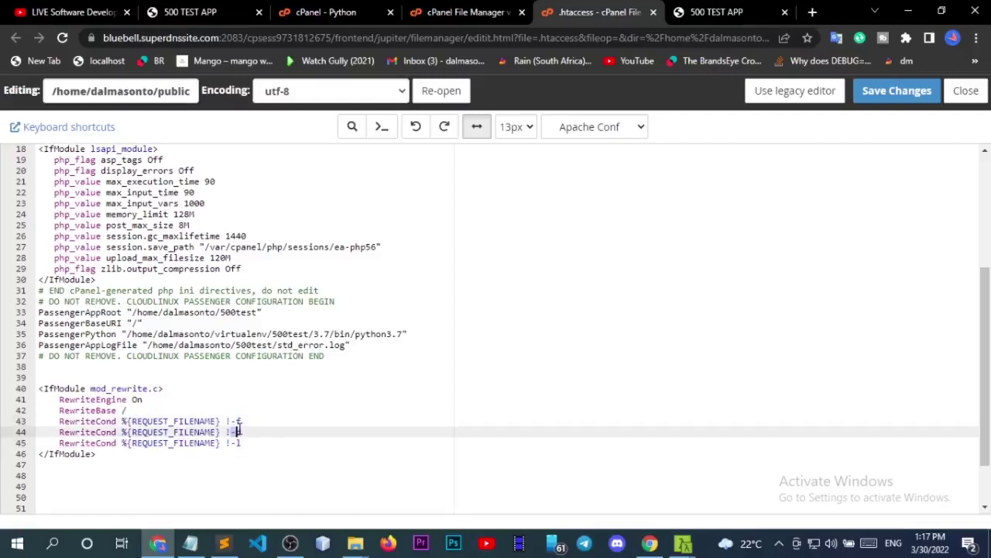
left_click(237, 443)
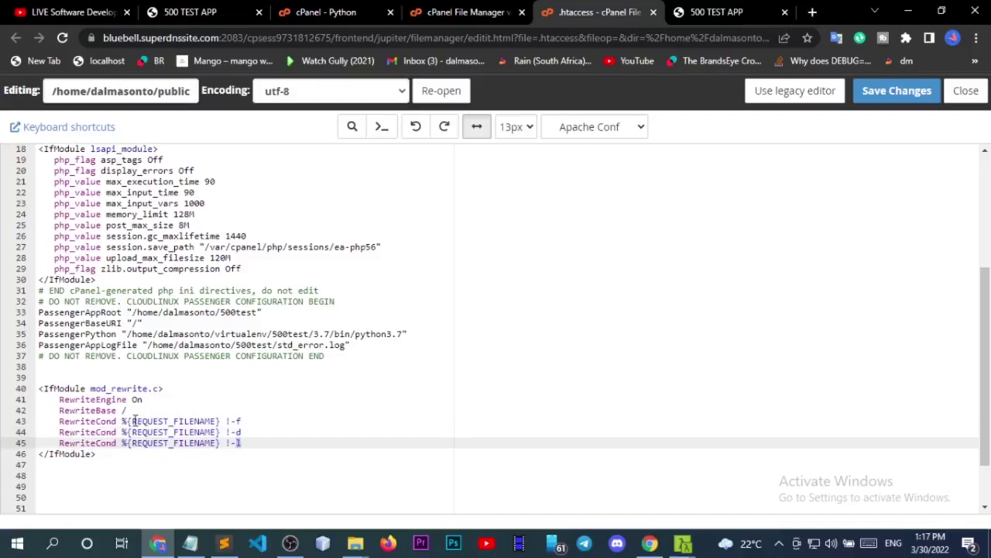
left_click(121, 411)
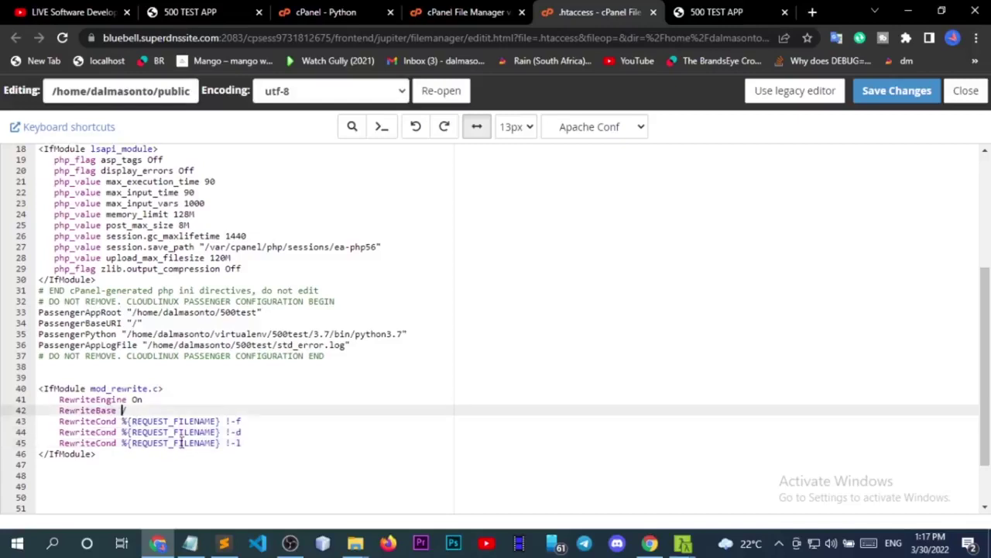
left_click_drag(237, 442, 85, 415)
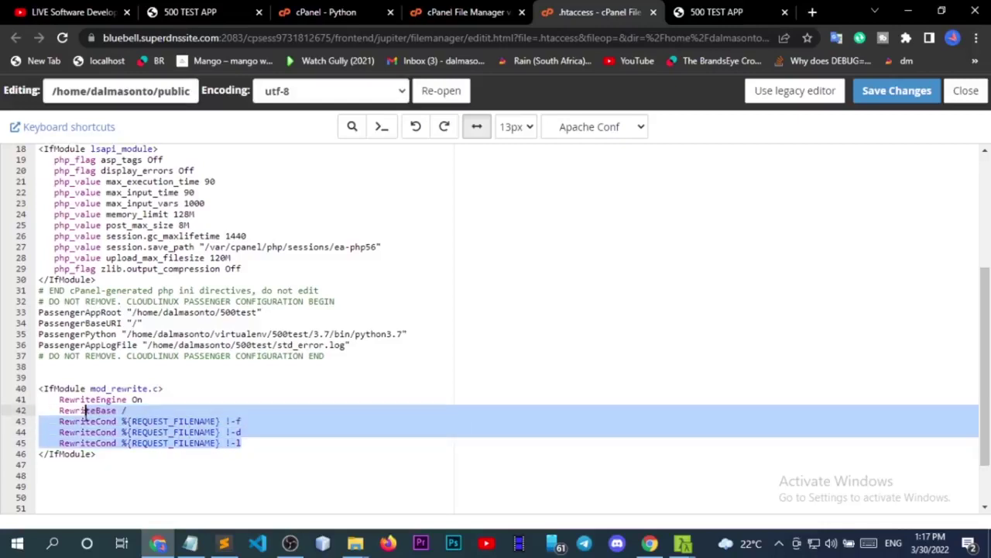
left_click(124, 419)
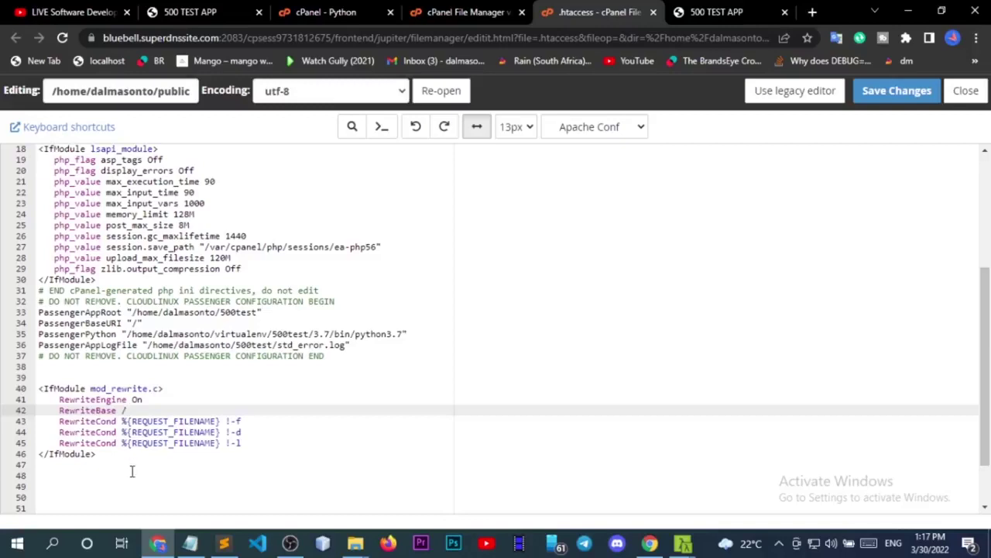
left_click(93, 453)
left_click_drag(93, 454, 39, 387)
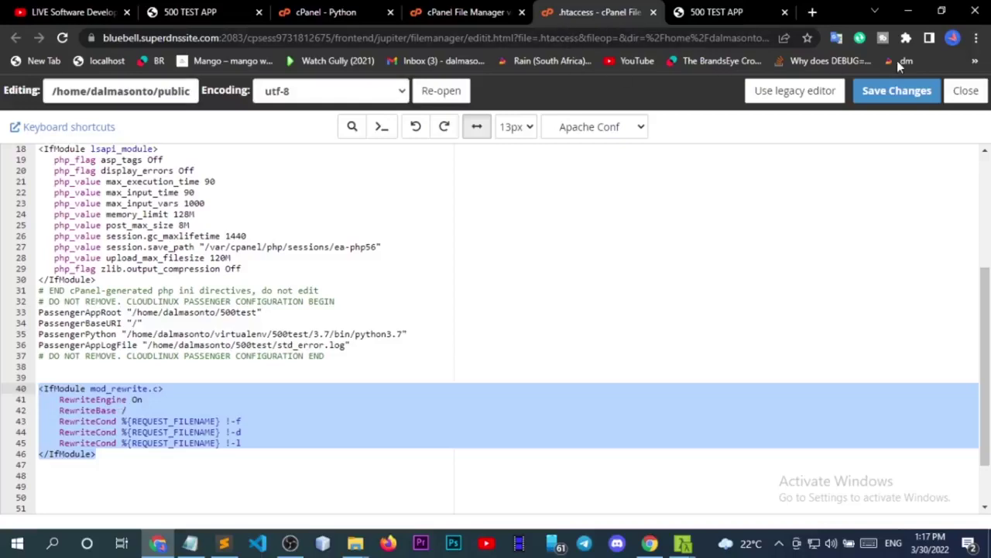
Save .htaccess, stop and restart the Python app, then switch to the test site
left_click(897, 87)
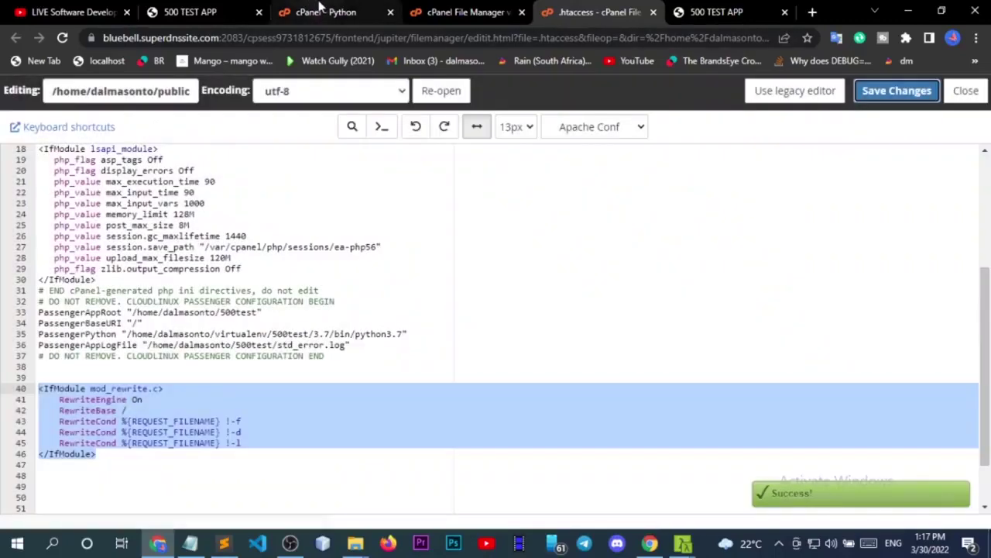
left_click(321, 10)
scroll(511, 255, "up", 10)
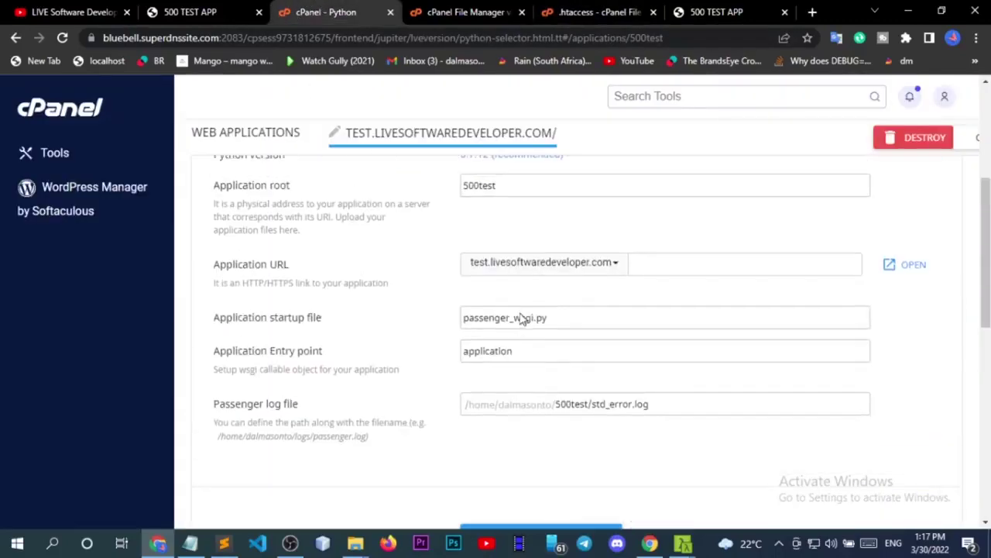
left_click(509, 356)
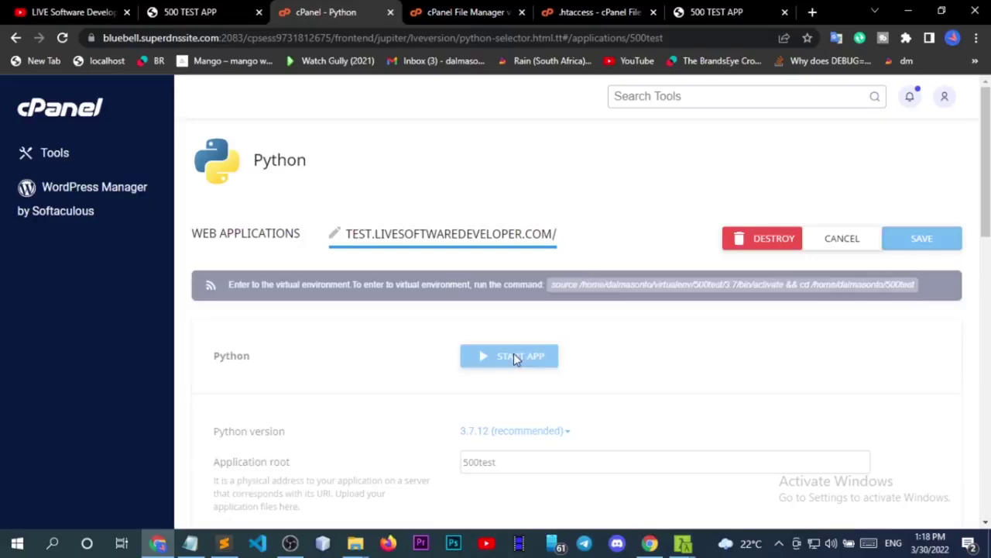
left_click(513, 356)
scroll(516, 354, "down", 9)
scroll(460, 354, "up", 2)
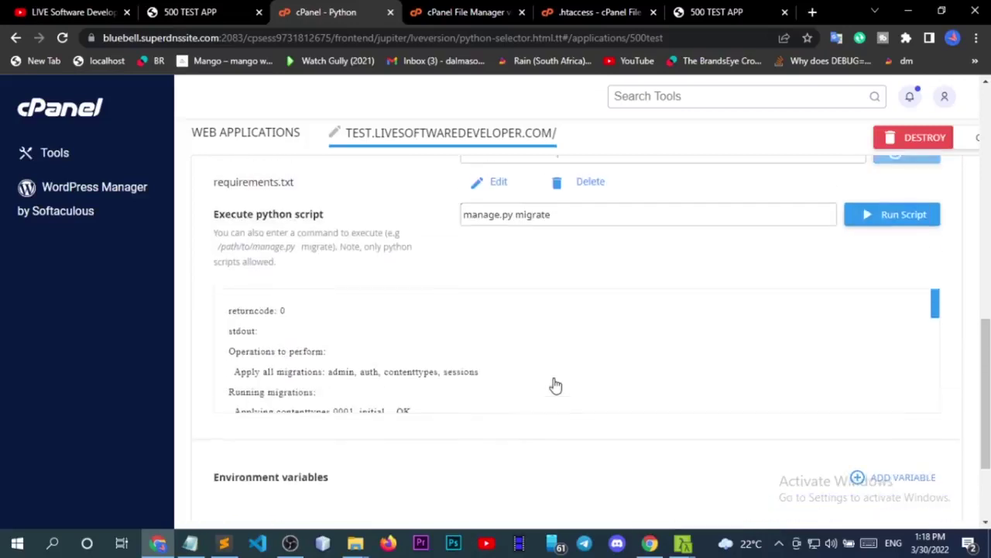
scroll(526, 348, "up", 8)
left_click(720, 11)
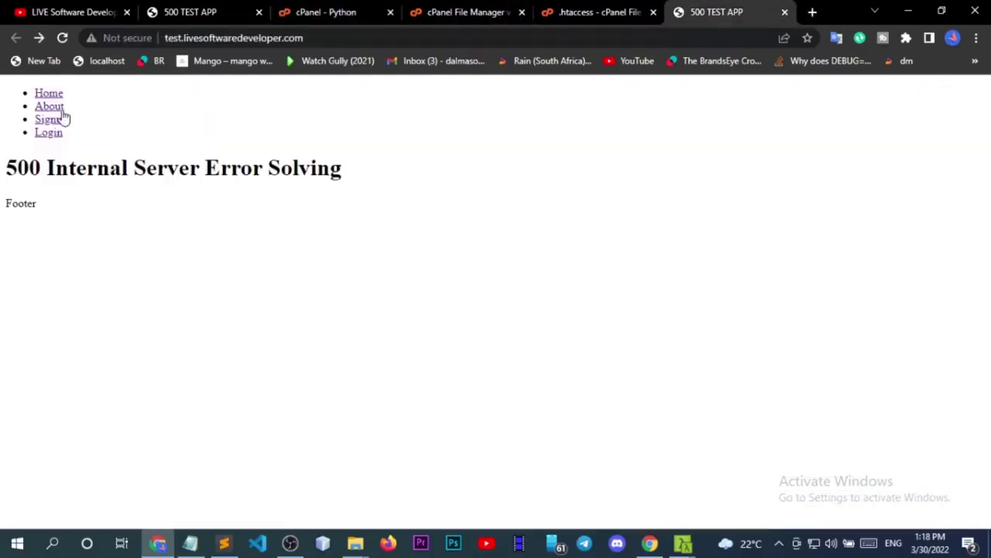
Reload the test site and check that About, Signup and Login load without 500 errors
left_click(63, 38)
left_click_drag(318, 169, 96, 159)
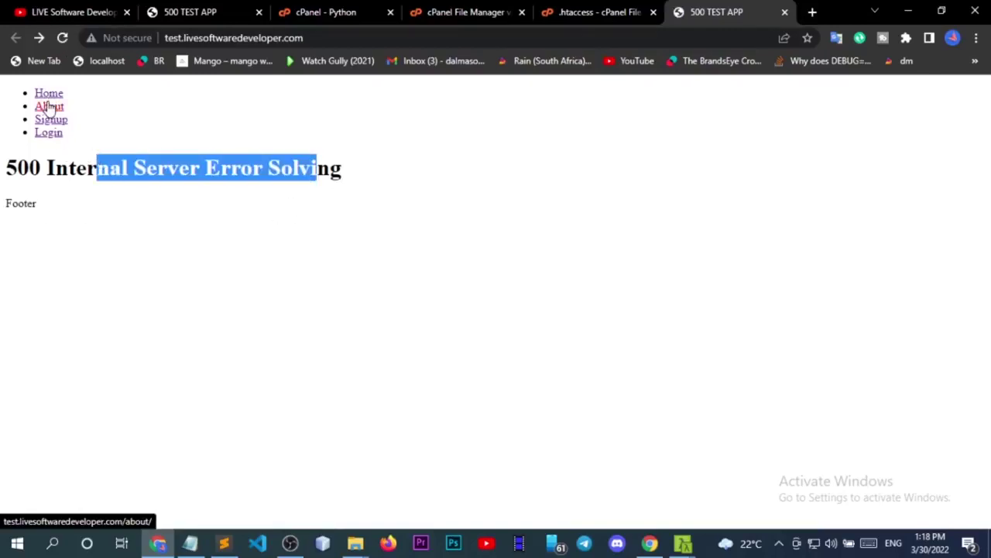
left_click(48, 106)
left_click_drag(88, 157, 2, 152)
left_click(55, 126)
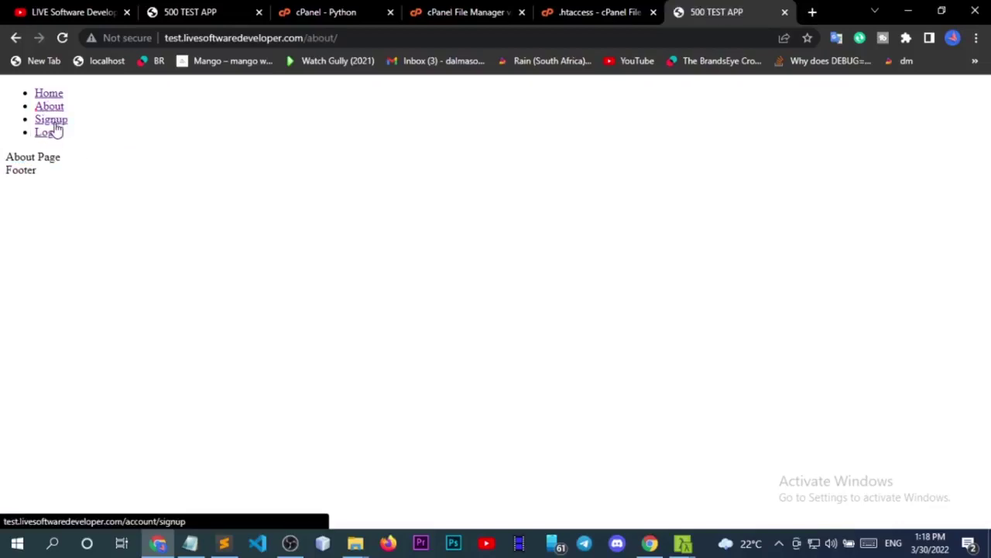
left_click_drag(137, 292, 27, 155)
left_click(48, 133)
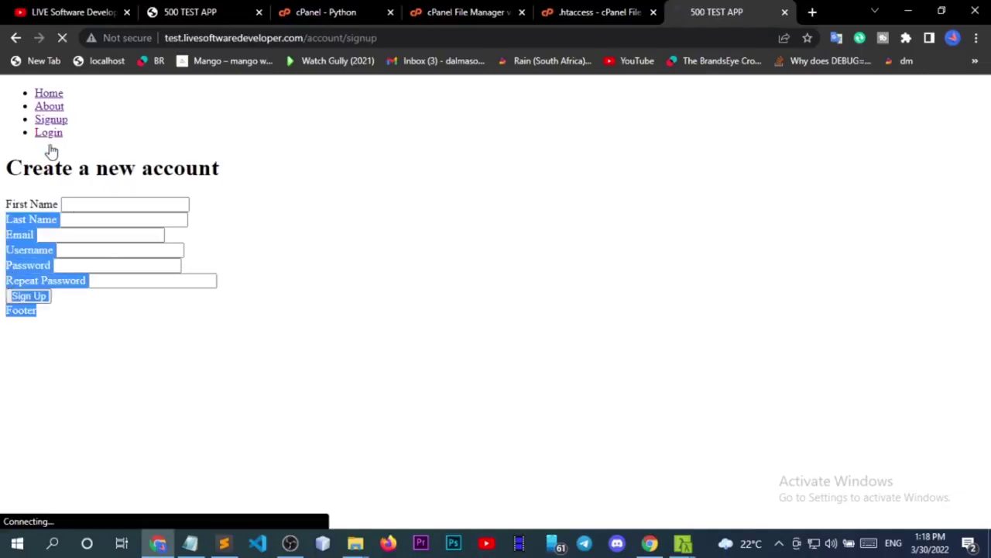
left_click_drag(83, 279, 3, 181)
left_click(349, 183)
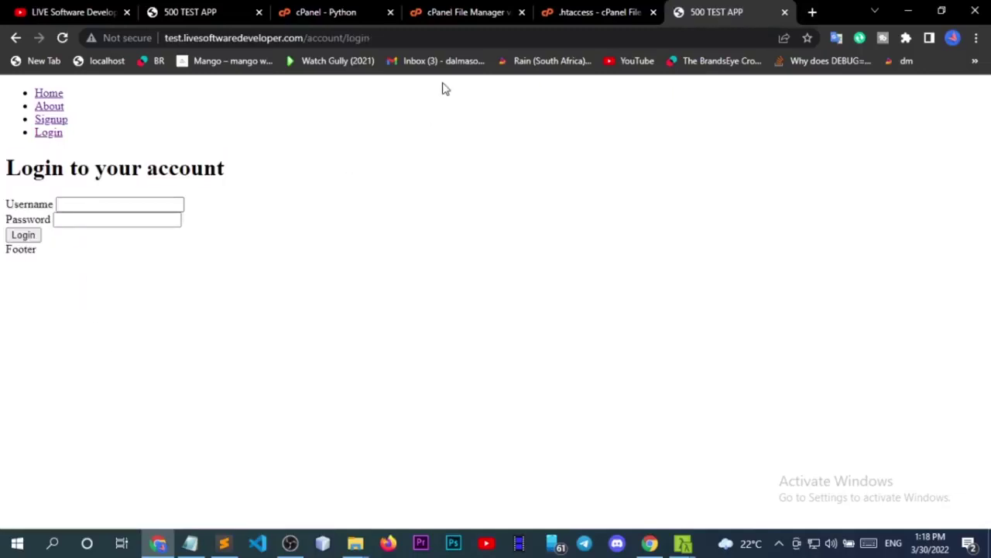
left_click(553, 10)
left_click(56, 379)
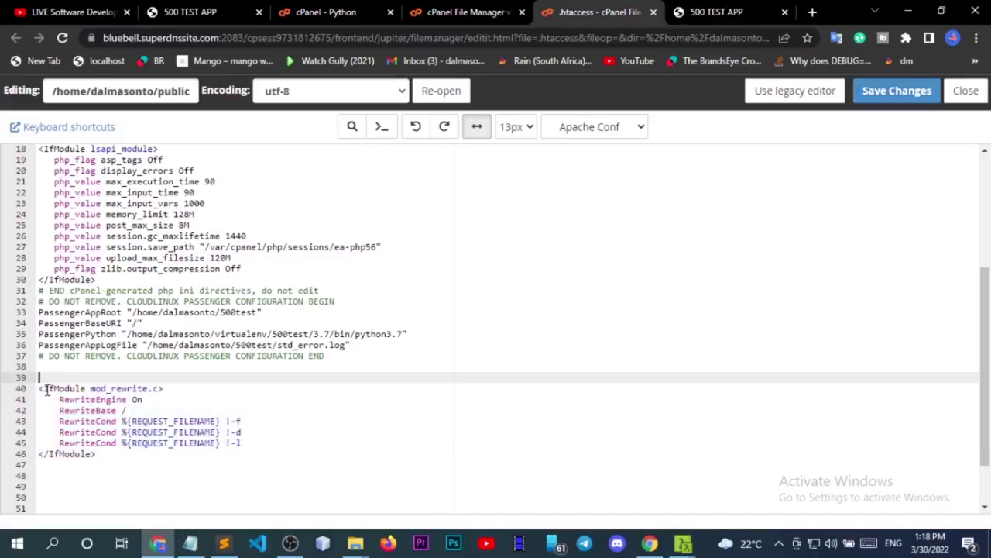
Inspect the mod_rewrite block on lines 40–46, then return to the test site's Login page
mouse_move(38, 385)
left_mouse_down()
mouse_move(96, 455)
mouse_move(25, 389)
left_mouse_up()
left_click(110, 443)
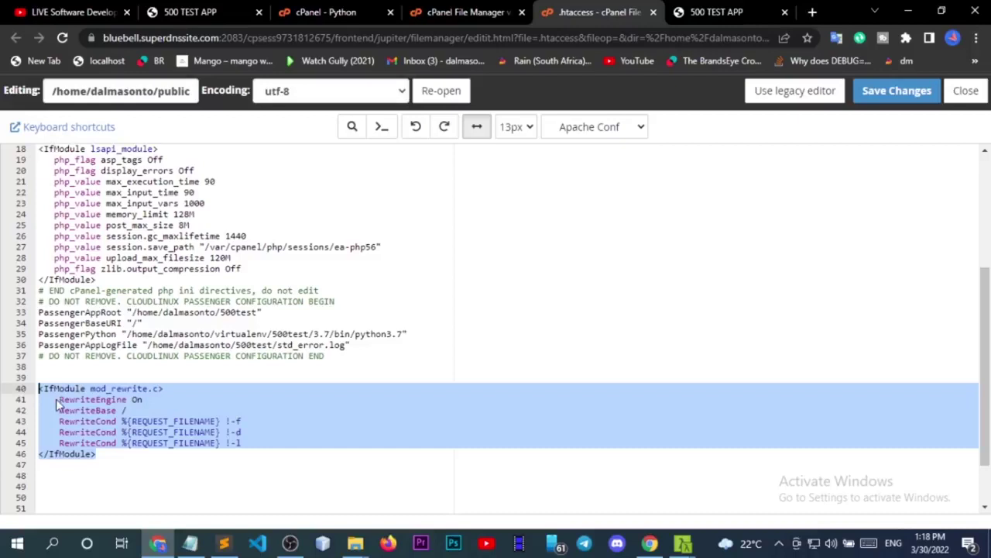
left_click(60, 388)
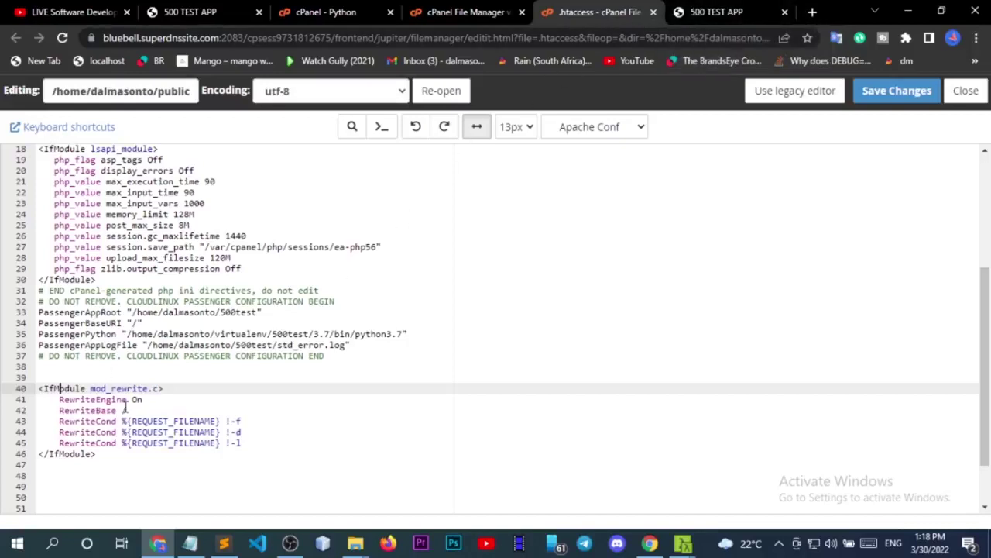
left_click(711, 9)
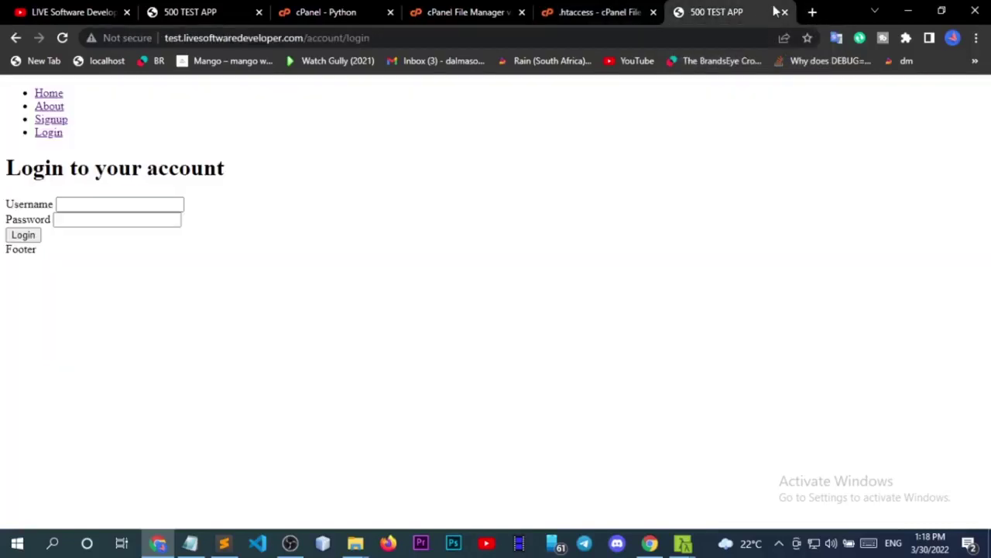
Load budgetary.livesoftwaredeveloper.com in a new tab, autocompleted from 'bu'
left_click(812, 12)
type("bu")
key("Return")
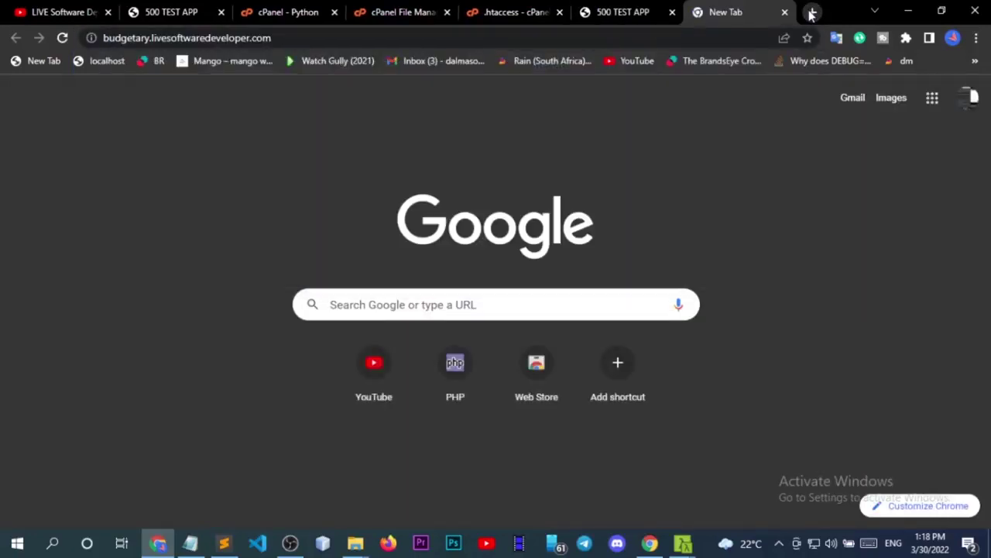
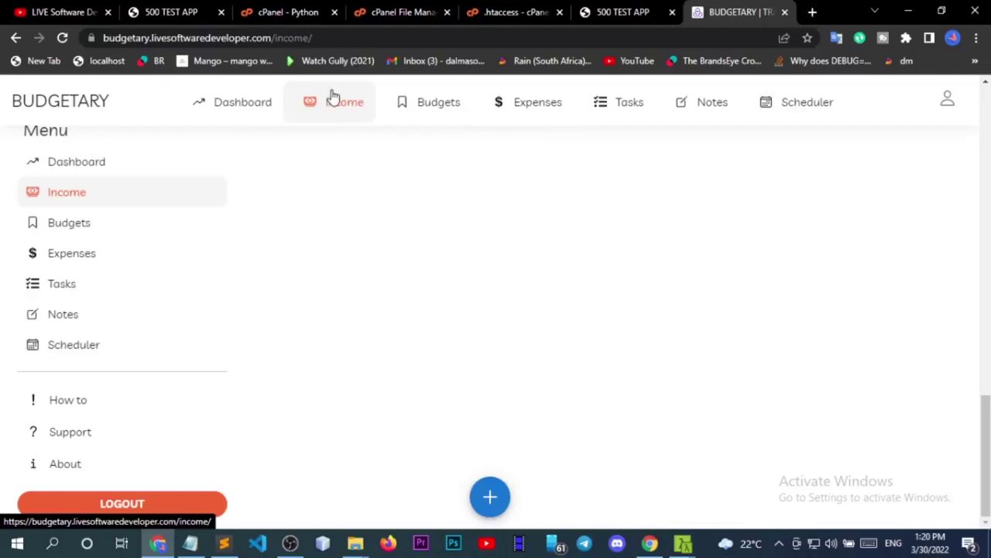
Reload Budgetary's Income page and check it shows KES 0 totals and the 'Web design' entry
left_click(61, 39)
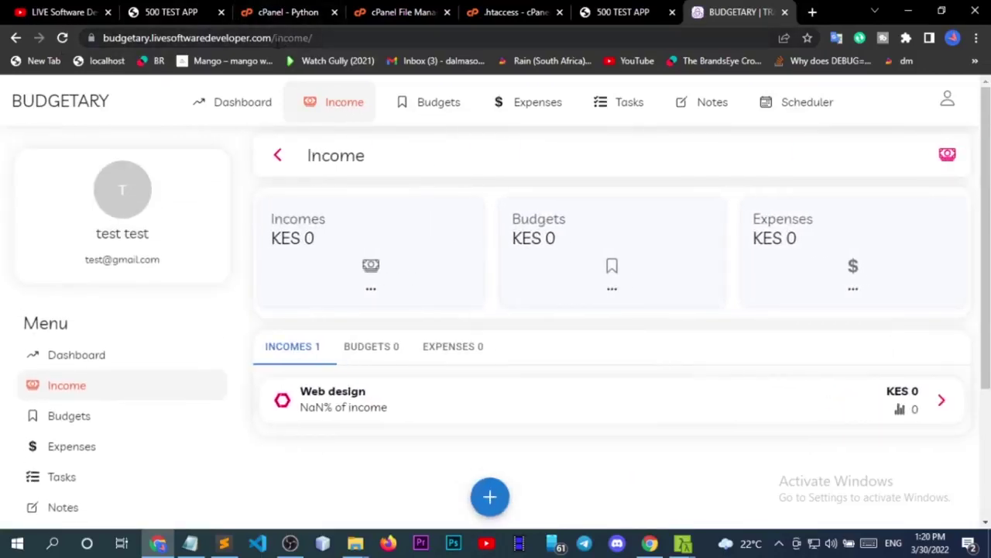
scroll(472, 303, "down", 3)
scroll(464, 312, "up", 3)
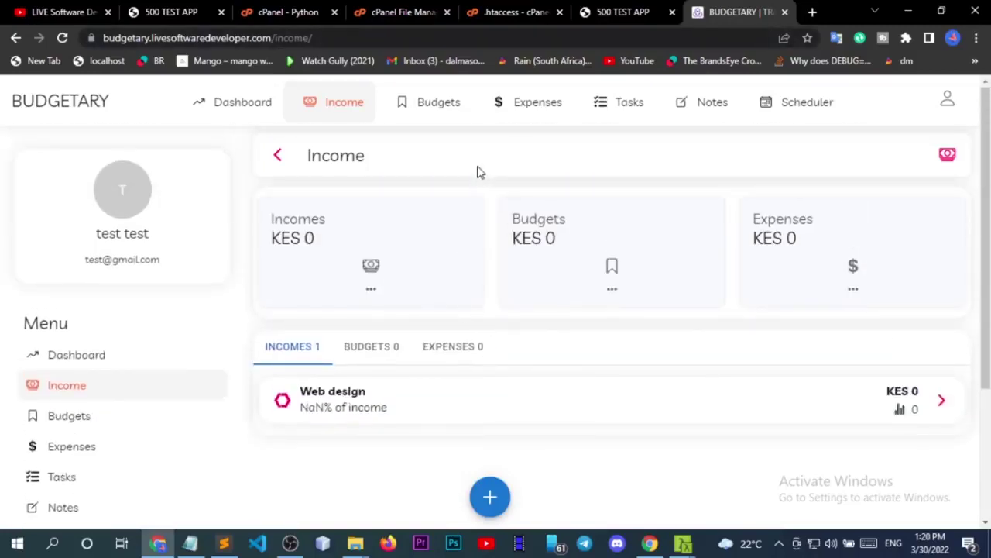
Review the mod_rewrite block on lines 40–46 of the test .htaccess, then return to the public_html/test listing
left_click(513, 12)
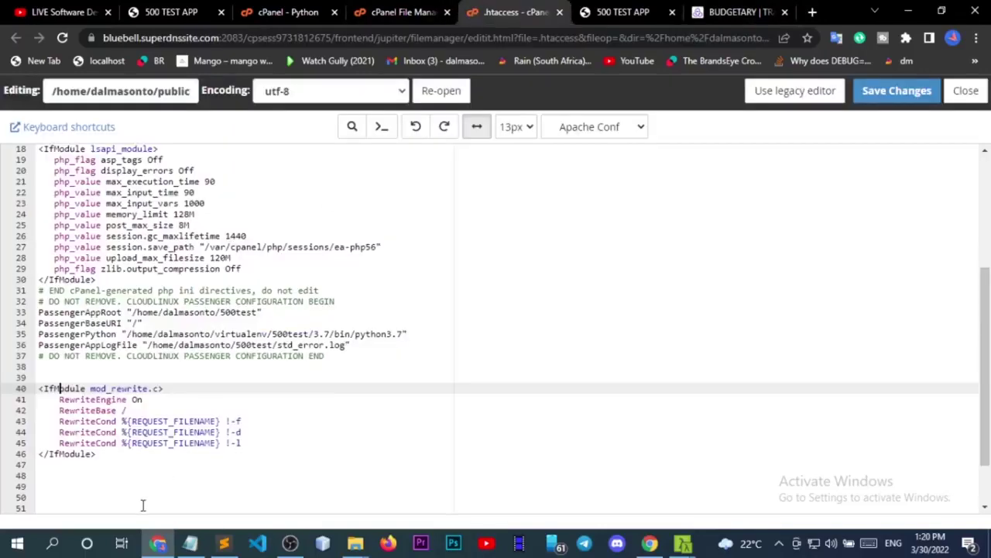
left_click_drag(130, 467, 3, 391)
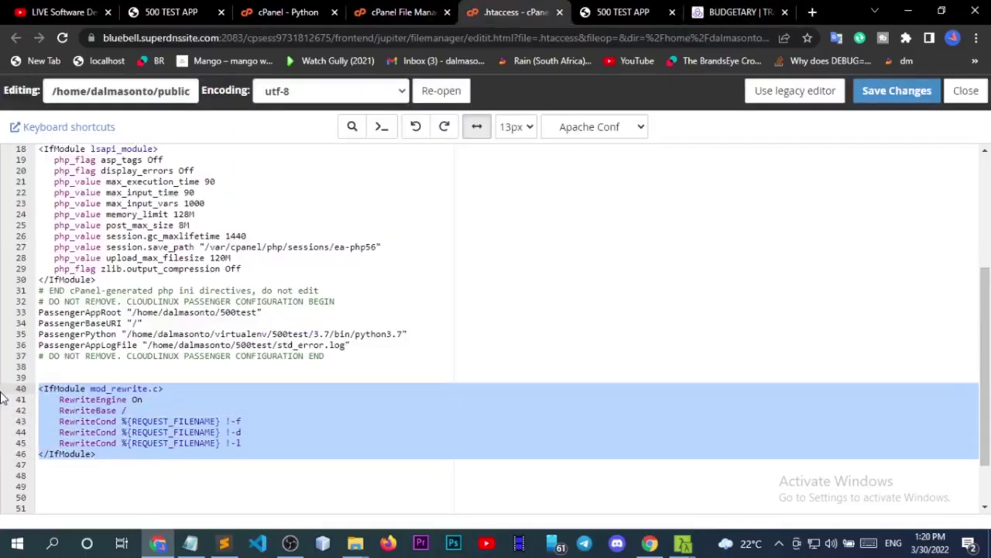
left_click(148, 411)
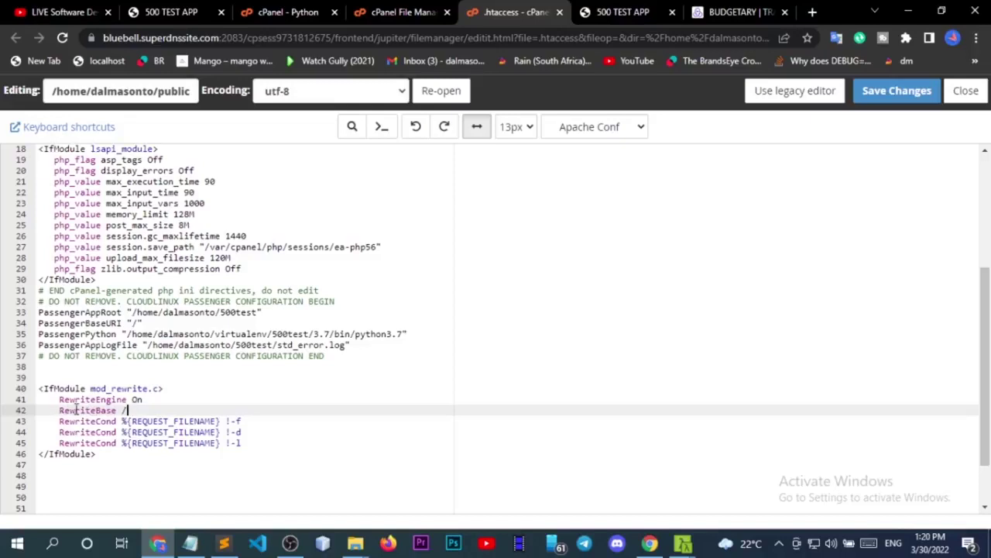
left_click(356, 9)
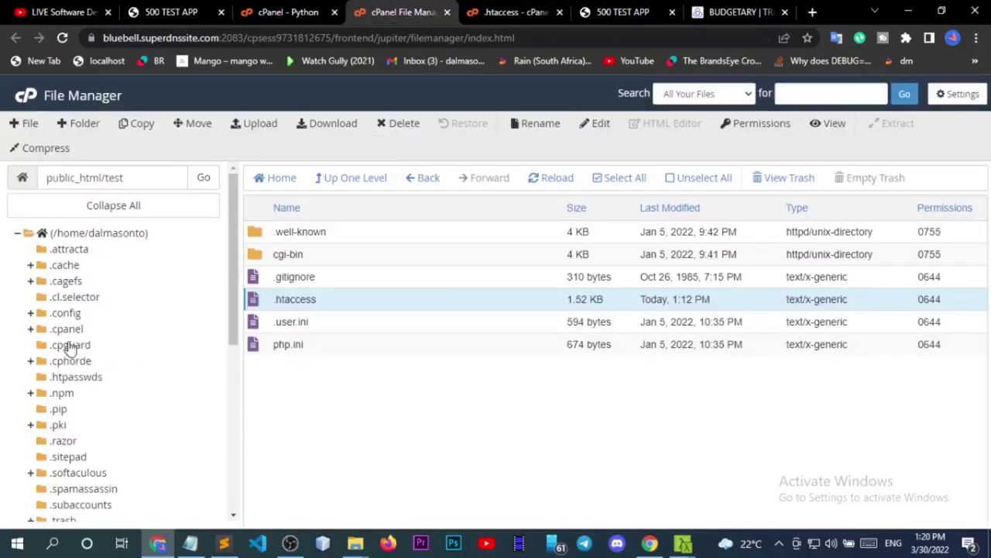
Navigate into the public_html > budgetary folder
scroll(70, 349, "down", 5)
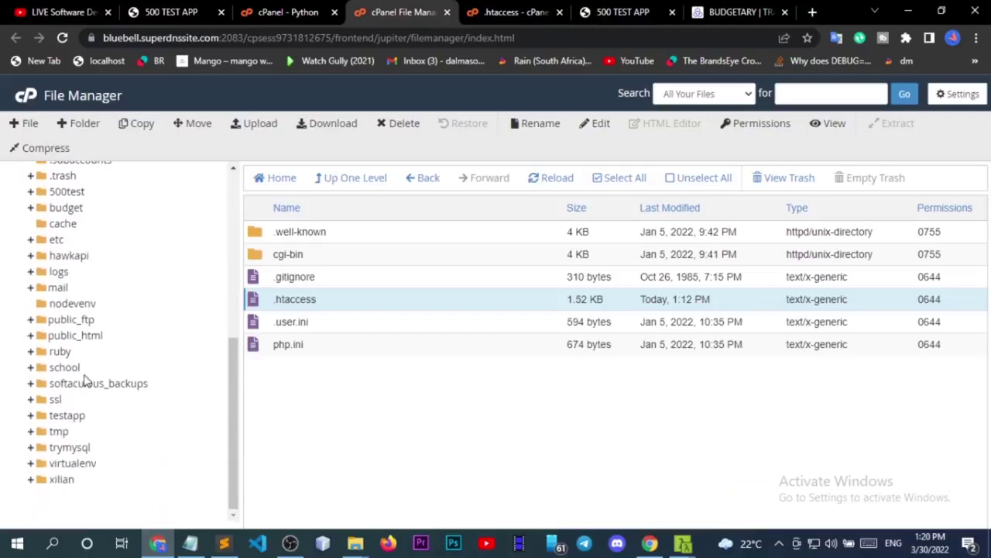
left_click(75, 336)
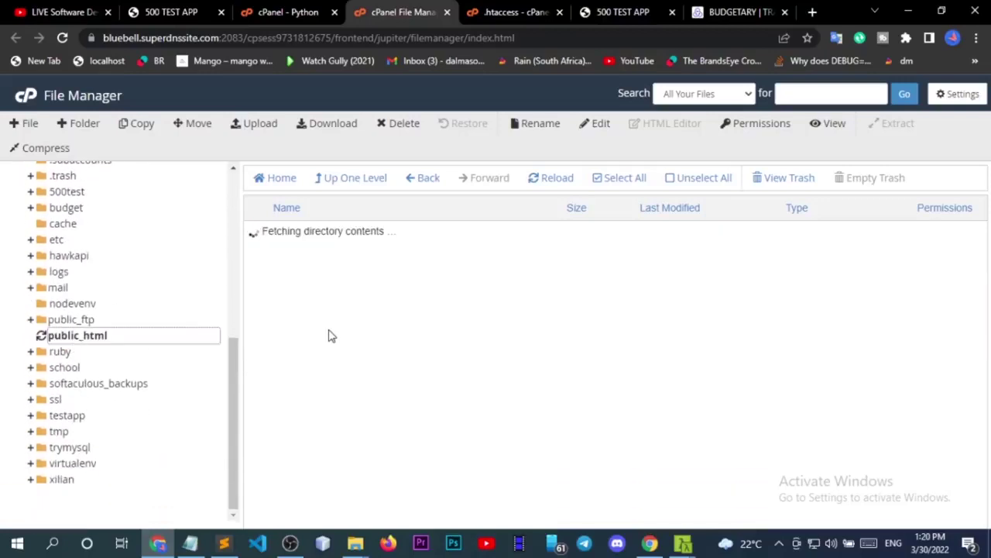
scroll(348, 340, "down", 1)
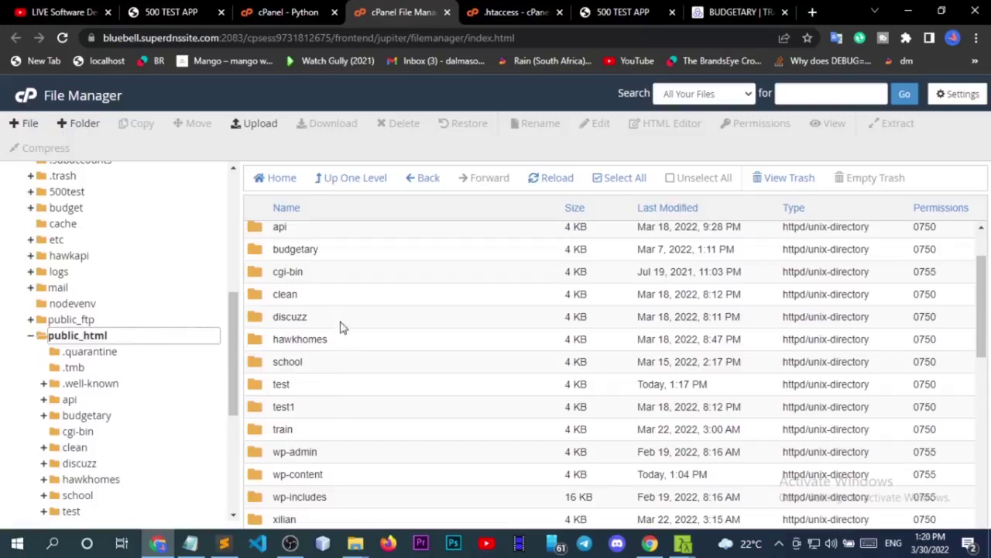
double_click(356, 252)
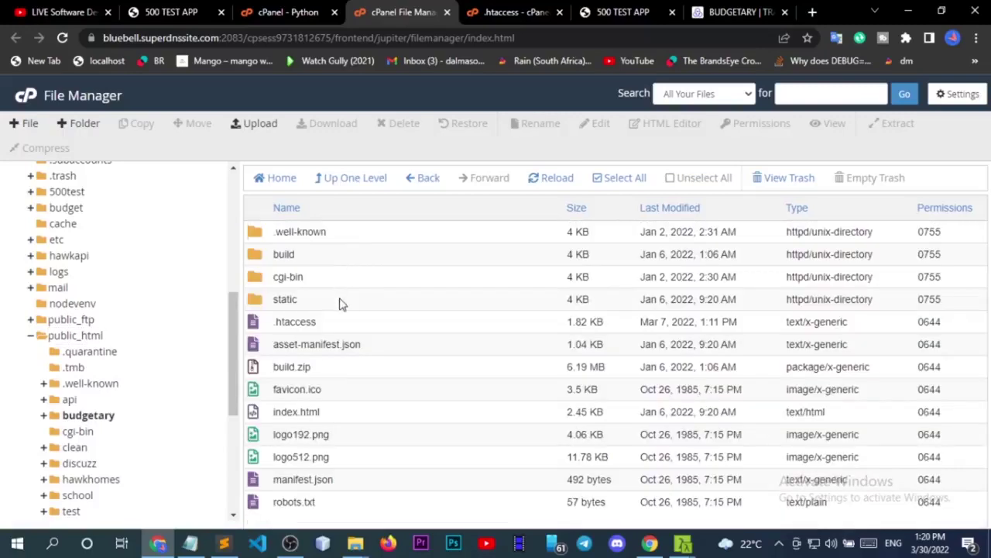
Open the budgetary .htaccess file in the code editor, confirming the encoding dialog
left_click(344, 317)
right_click(346, 319)
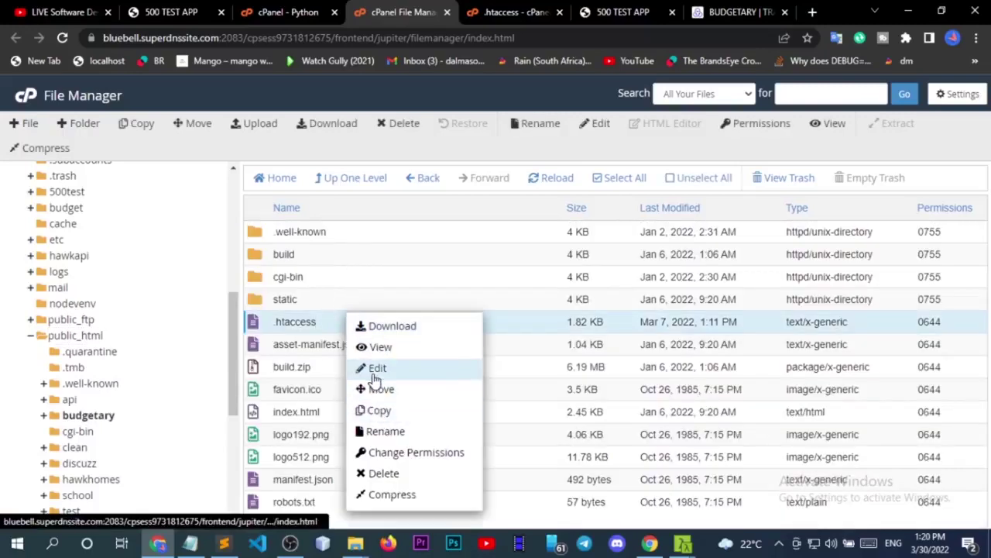
left_click(375, 369)
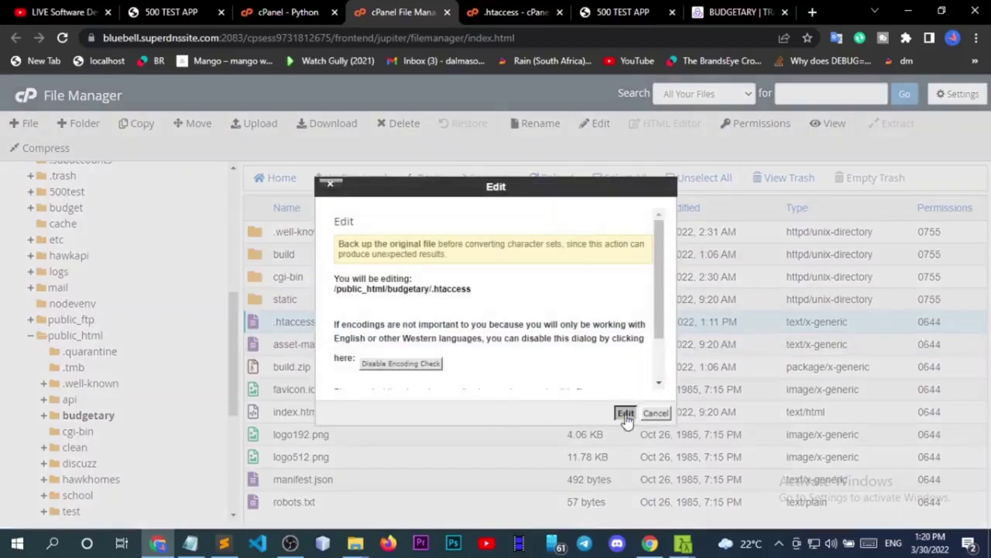
left_click(625, 413)
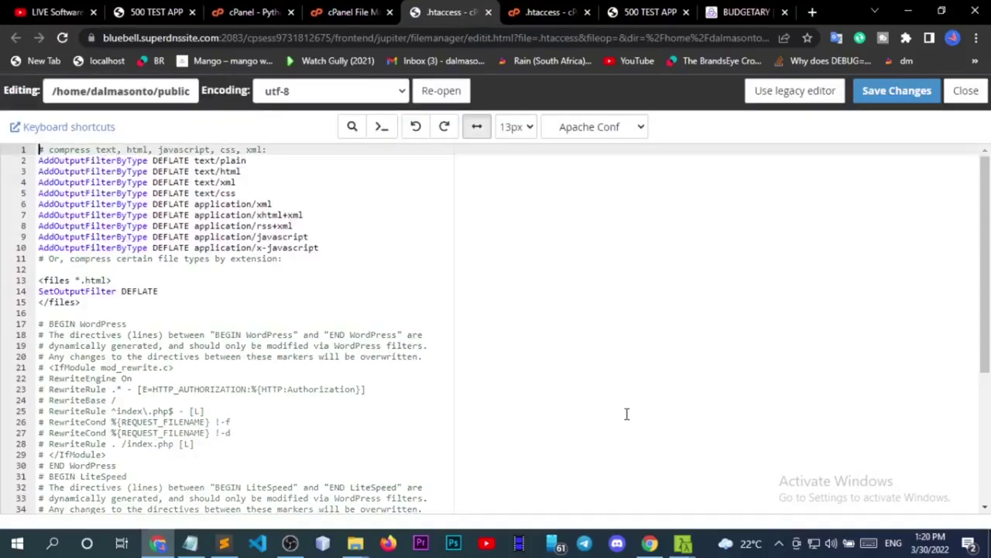
Inspect the mod_rewrite block at the end of the budgetary .htaccess, including RewriteBase and RewriteRule lines
scroll(302, 398, "down", 5)
left_click_drag(105, 488, 24, 403)
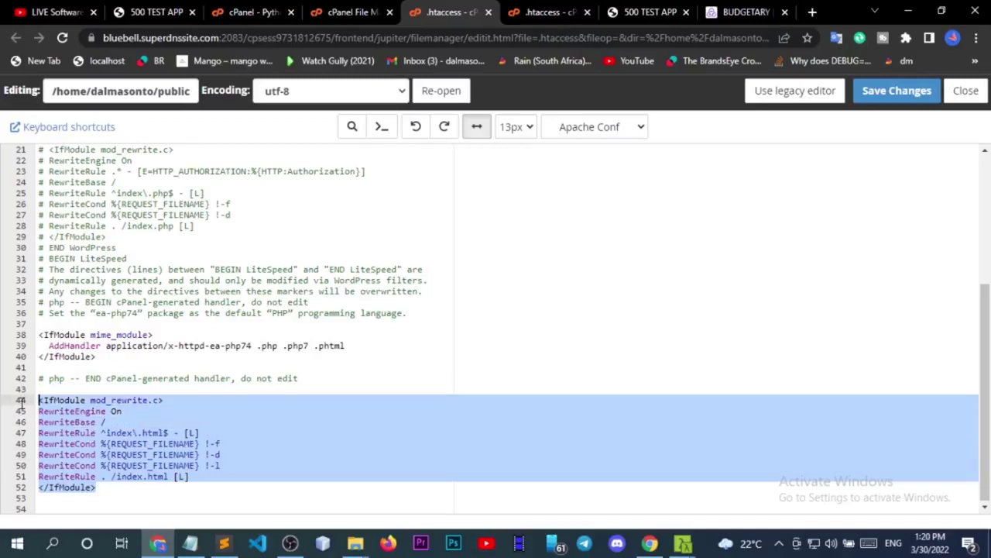
left_click(113, 378)
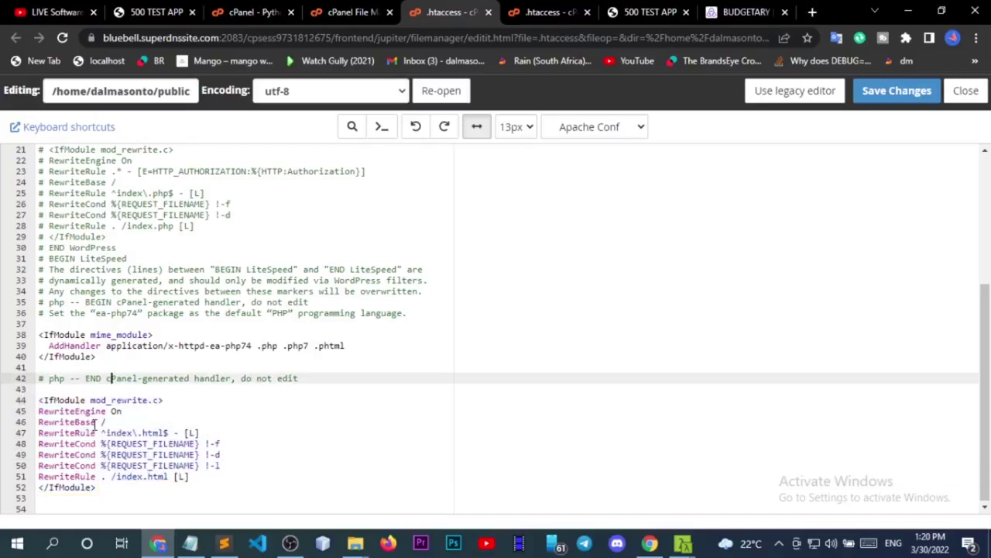
left_click(96, 422)
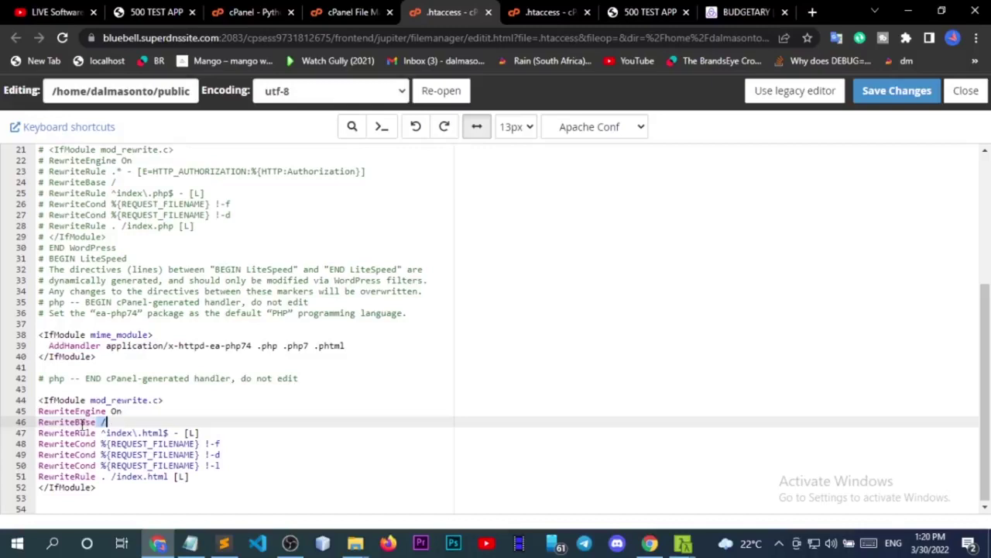
left_click_drag(100, 433, 169, 432)
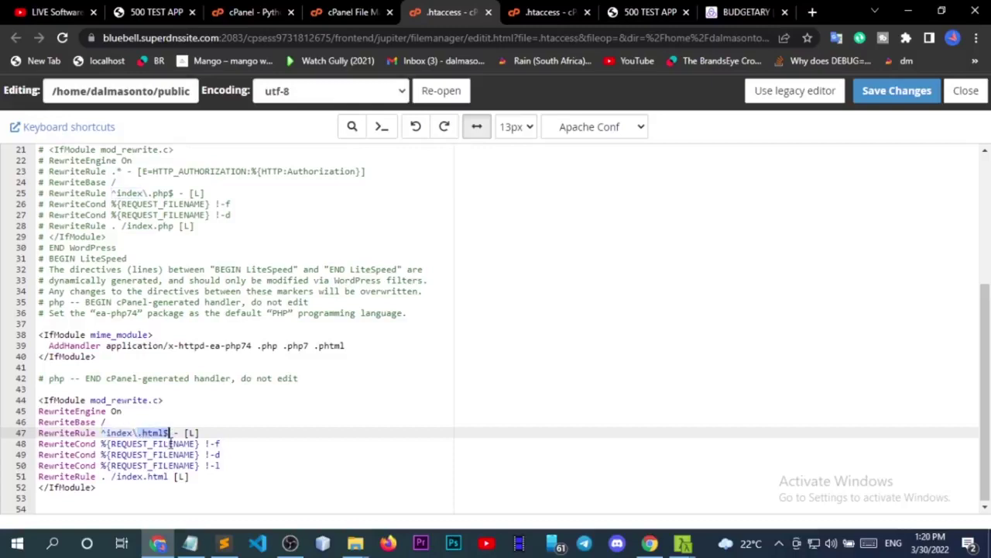
left_click_drag(213, 477, 39, 477)
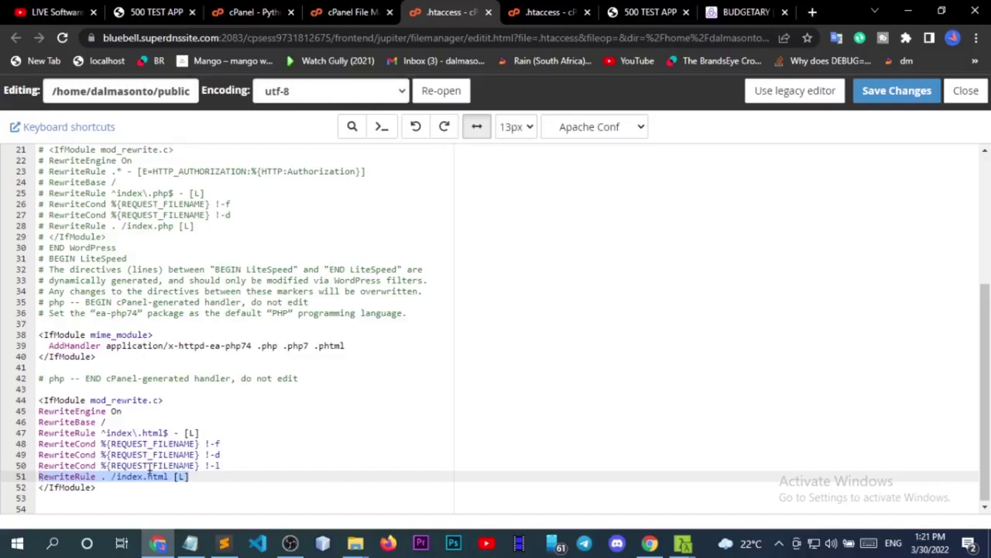
left_click(207, 430)
left_click(147, 485)
left_click_drag(147, 485, 31, 410)
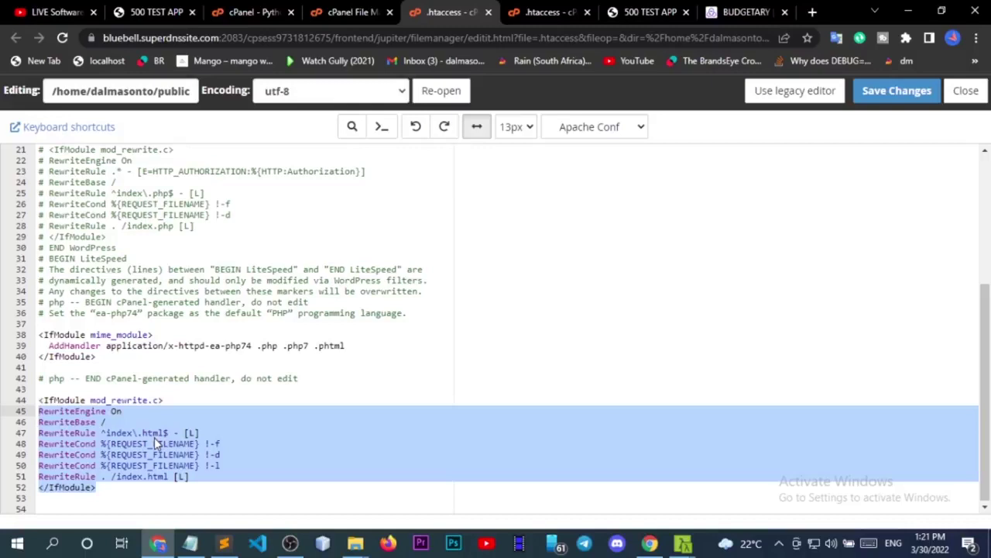
left_click(154, 435)
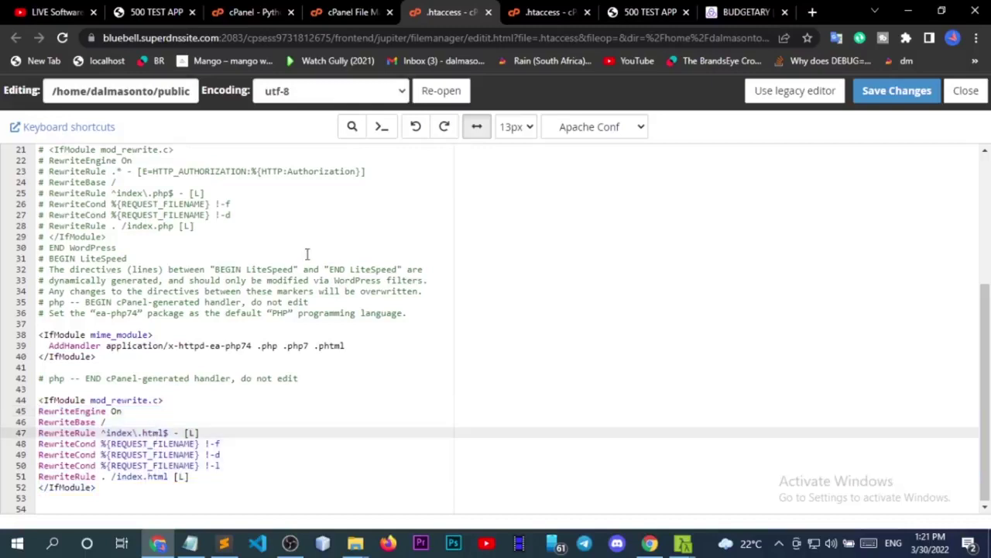
left_click_drag(106, 497, 39, 401)
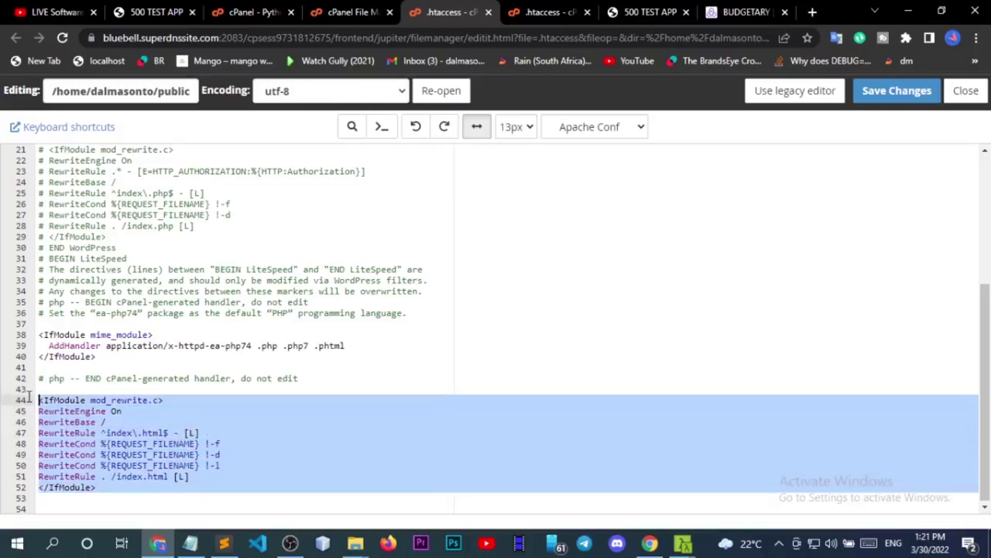
left_click(54, 411)
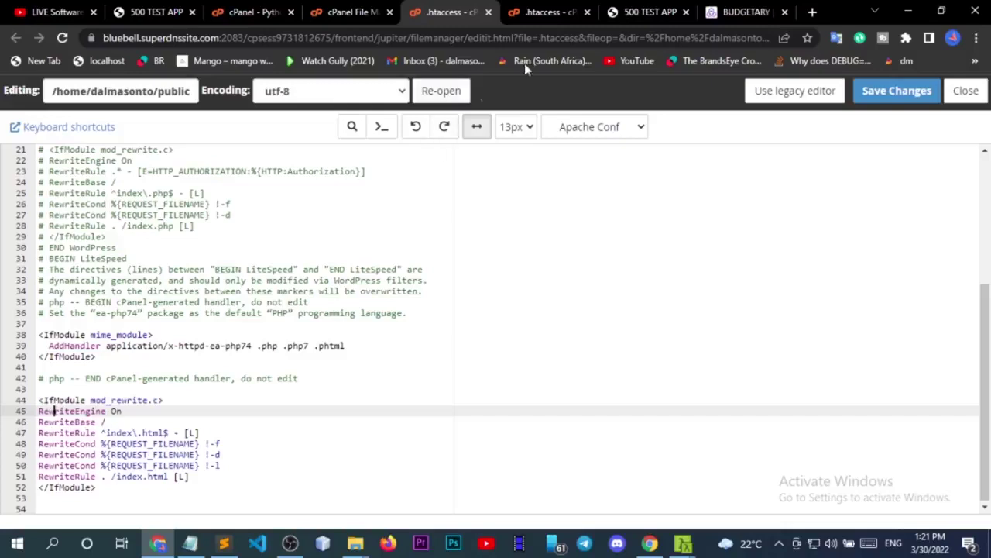
Compare with the mod_rewrite block in the other open .htaccess file
left_click(638, 12)
left_click(345, 12)
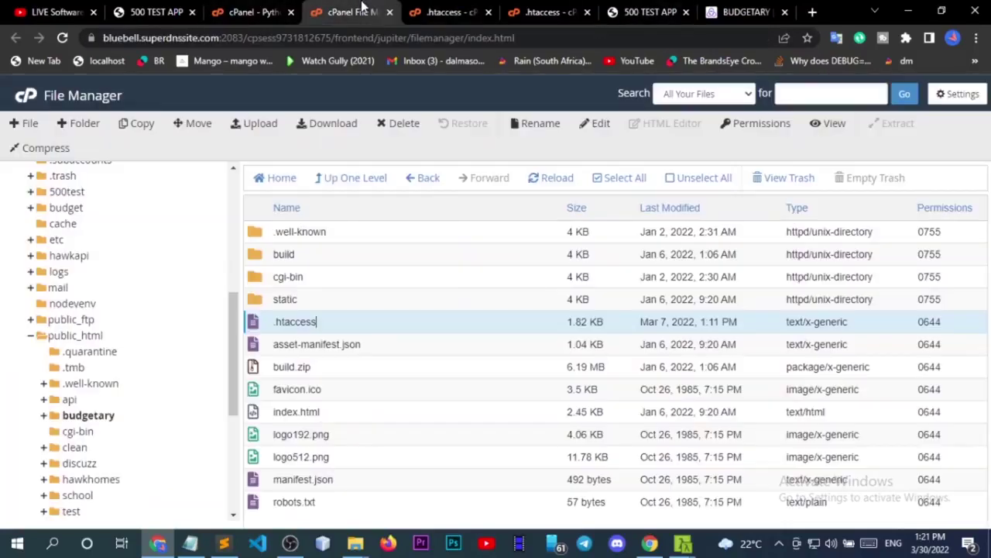
left_click(449, 11)
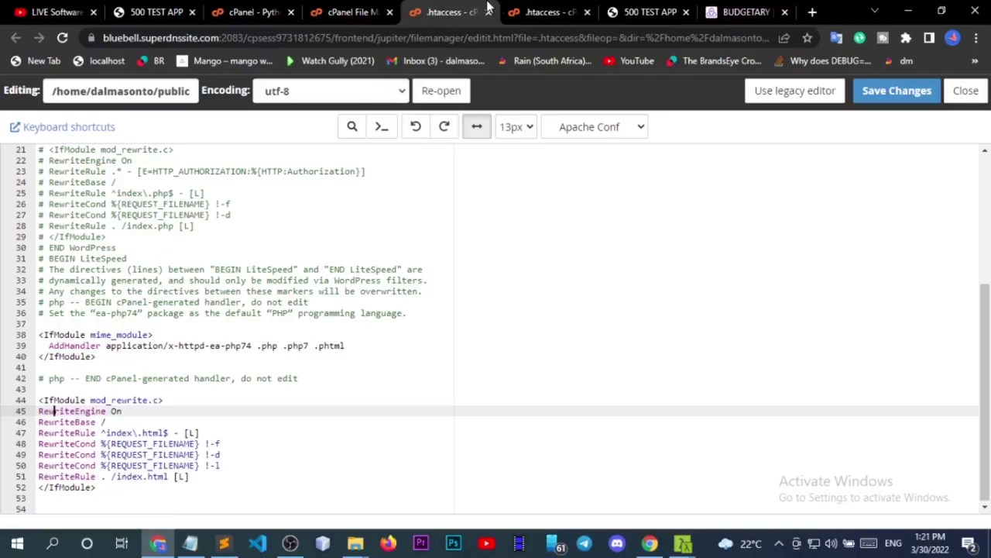
left_click(542, 11)
left_click_drag(136, 462, 3, 387)
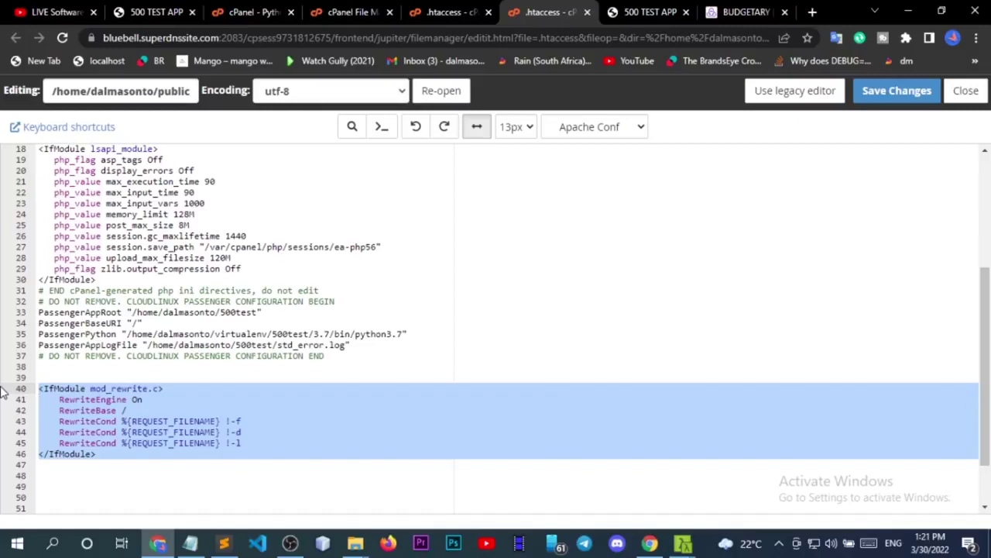
left_click(143, 420)
left_click_drag(111, 460, 36, 395)
Check Budgetary's Budgets page and the 500 TEST APP login before returning to the budgetary .htaccess
left_click(732, 12)
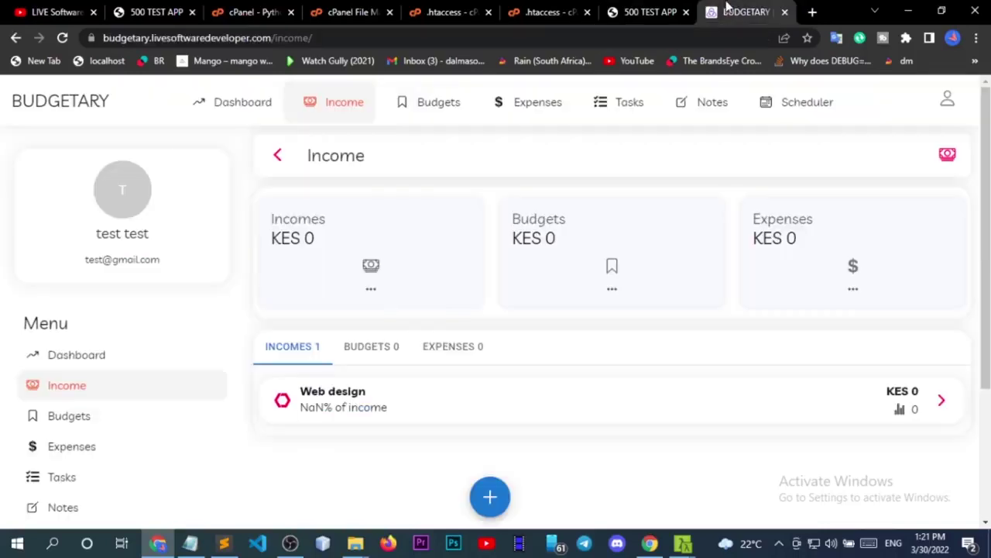
left_click(435, 104)
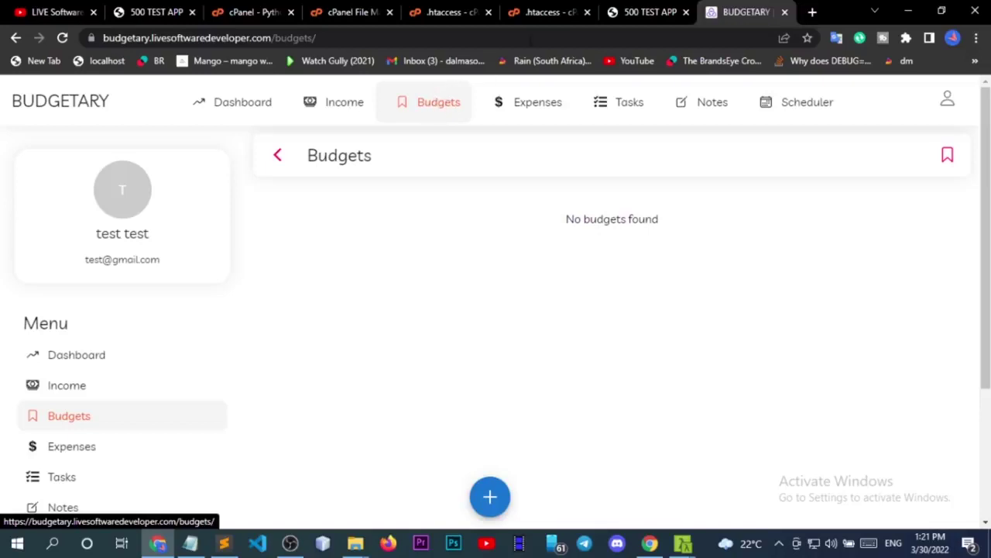
left_click(655, 9)
left_click(551, 9)
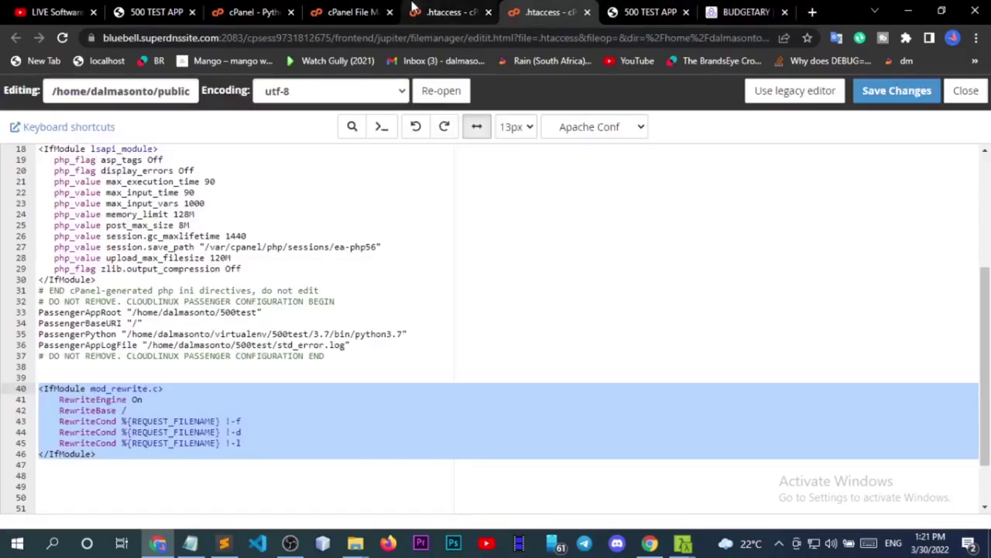
left_click(416, 9)
Comment out lines 44–52 of the rewrite block, save the .htaccess file, and return to Budgetary
left_click_drag(114, 494, 22, 399)
key("ctrl+slash")
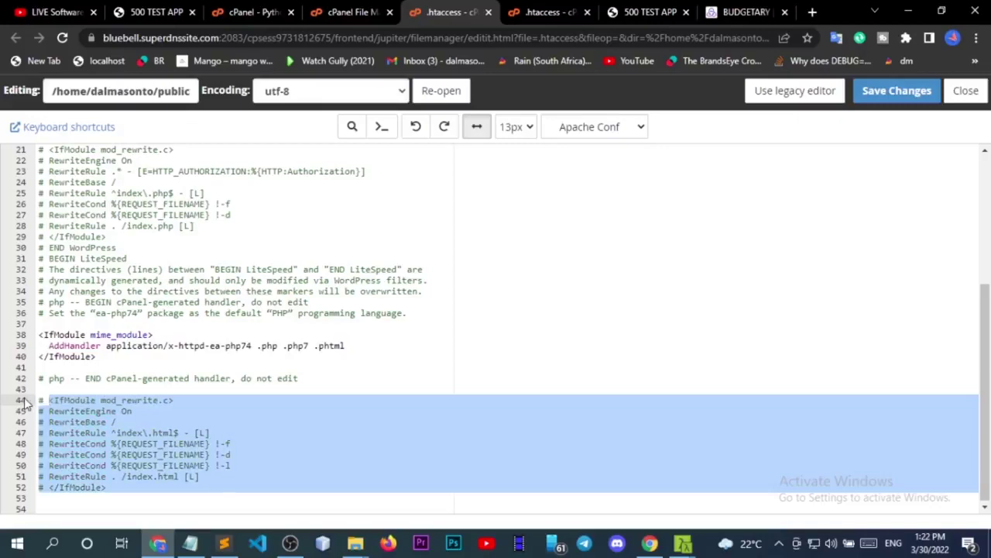
left_click(895, 92)
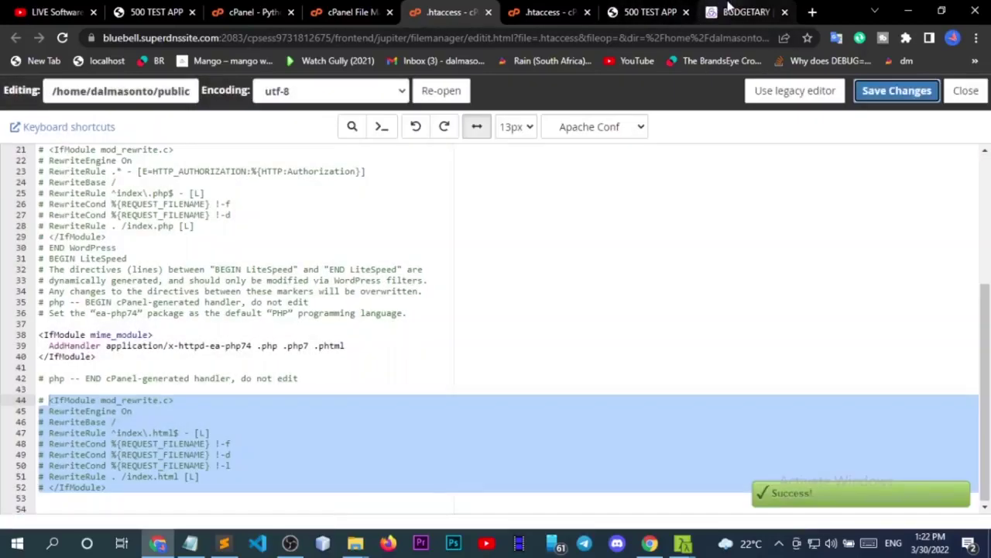
left_click(728, 9)
Reload Budgetary's Dashboard and Income pages, which now return an Internal Server Error
left_click(260, 104)
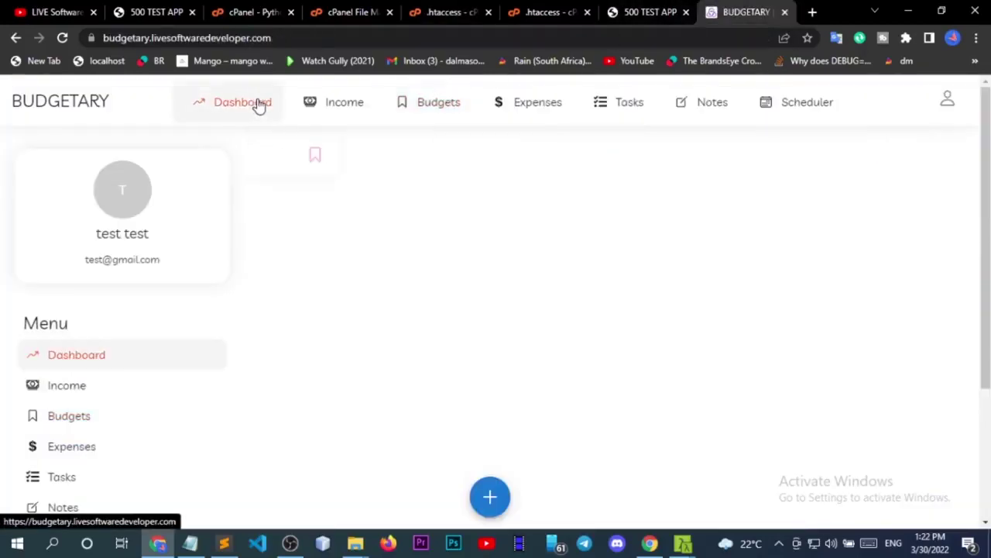
left_click(62, 38)
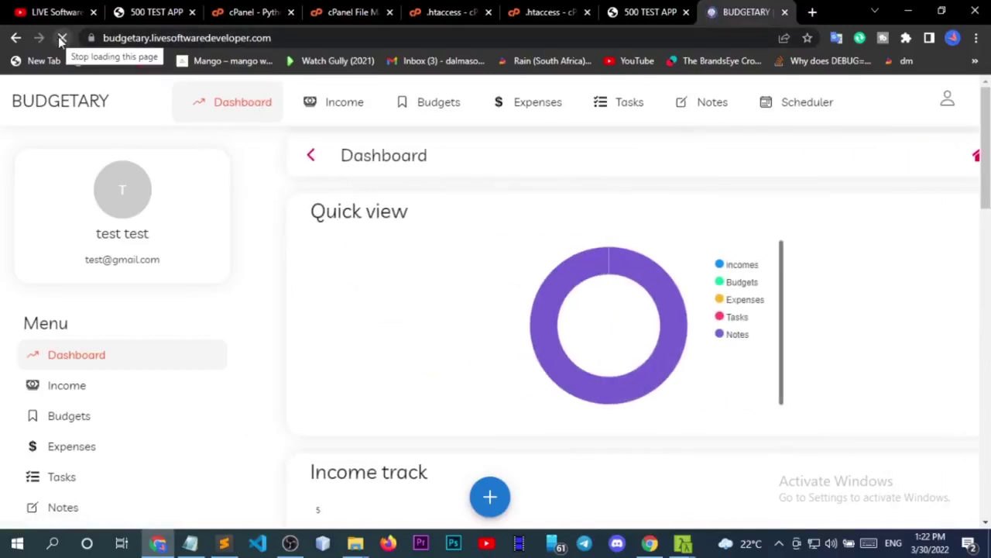
left_click(338, 101)
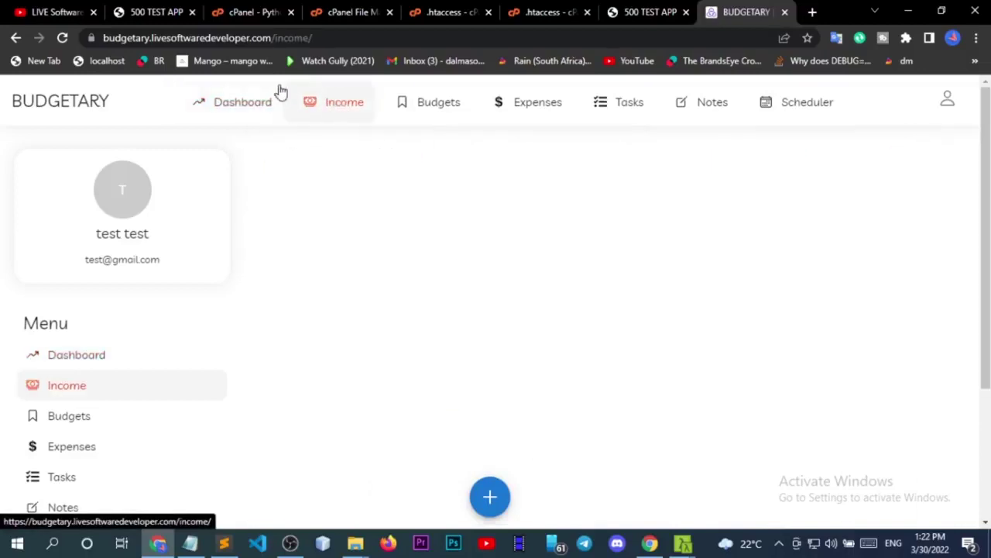
double_click(288, 37)
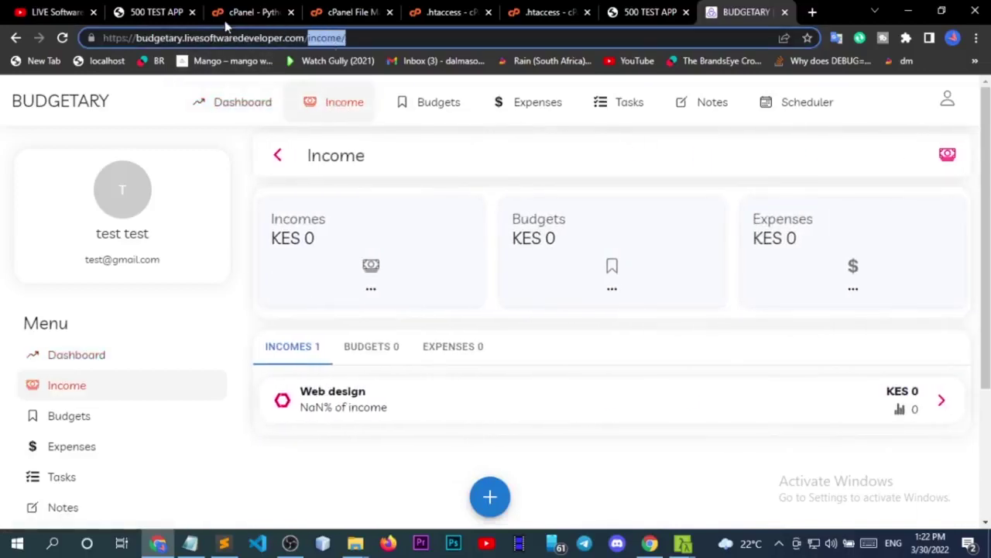
left_click(63, 37)
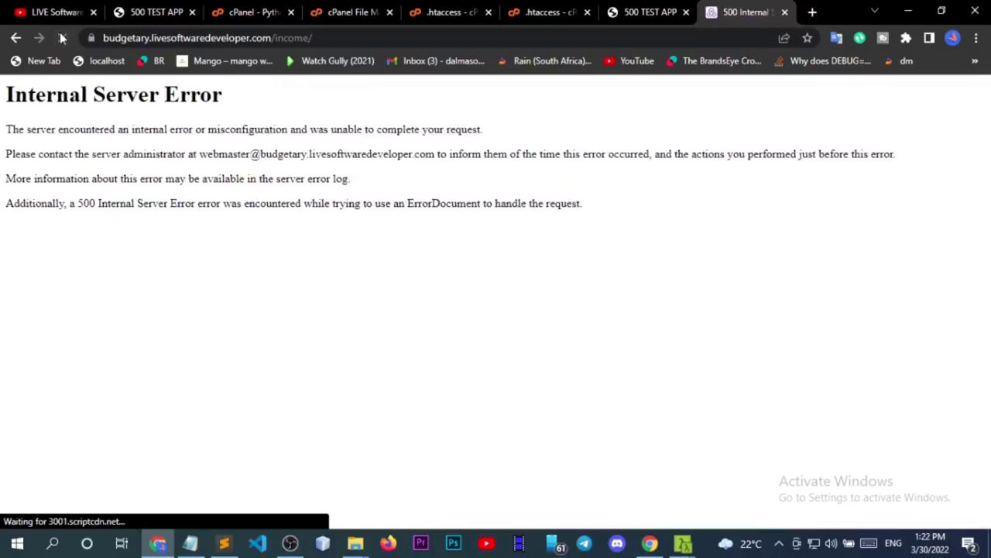
left_click_drag(607, 212, 2, 93)
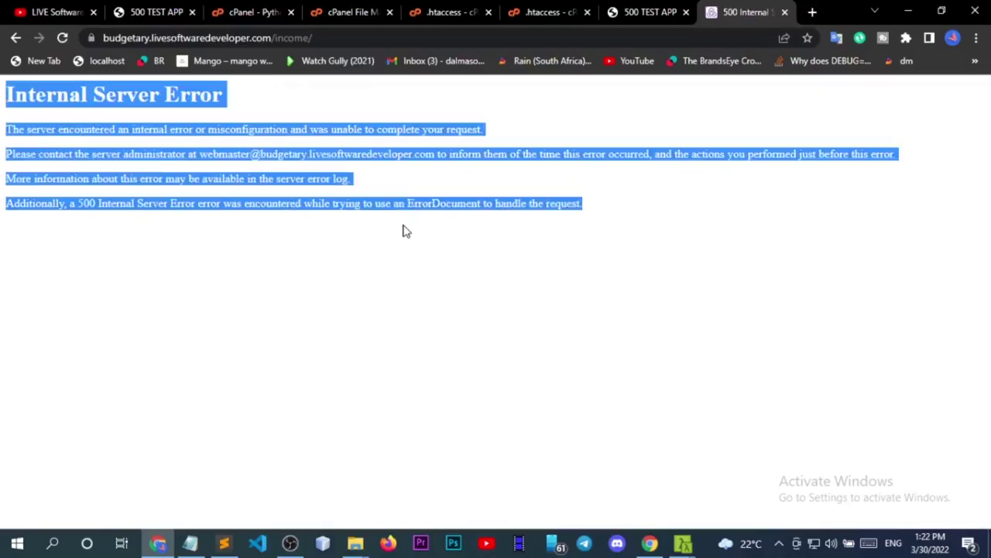
left_click(588, 238)
left_click_drag(589, 239, 3, 99)
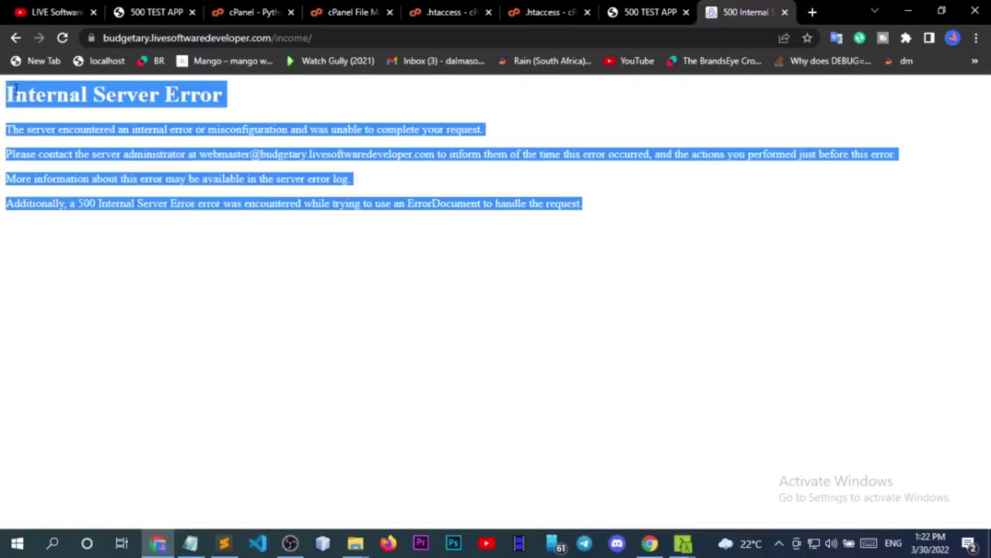
Uncomment lines 44–52 of the rewrite block in .htaccess and save the changes
left_click(435, 9)
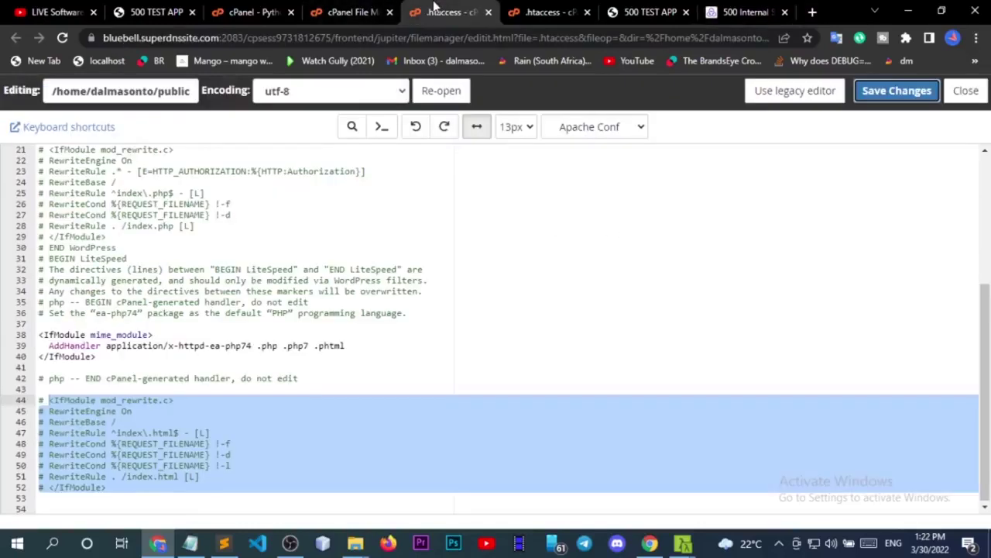
left_click(166, 437)
left_click(119, 489)
left_click_drag(118, 489, 69, 401)
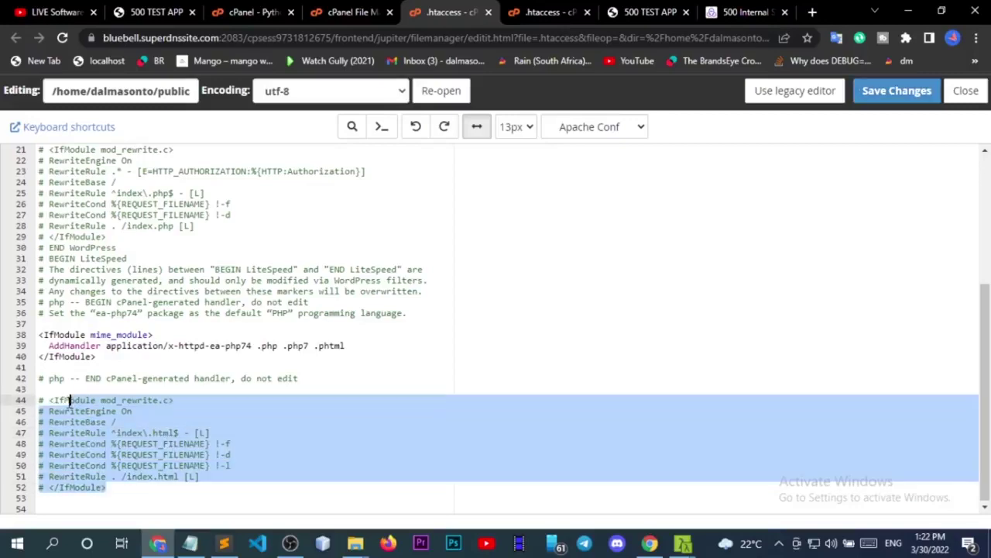
key("ctrl+slash")
left_click(85, 387)
left_click(896, 91)
Reload Budgetary to confirm it works, open the Expenses page, then switch to the YouTube channel
left_click(750, 11)
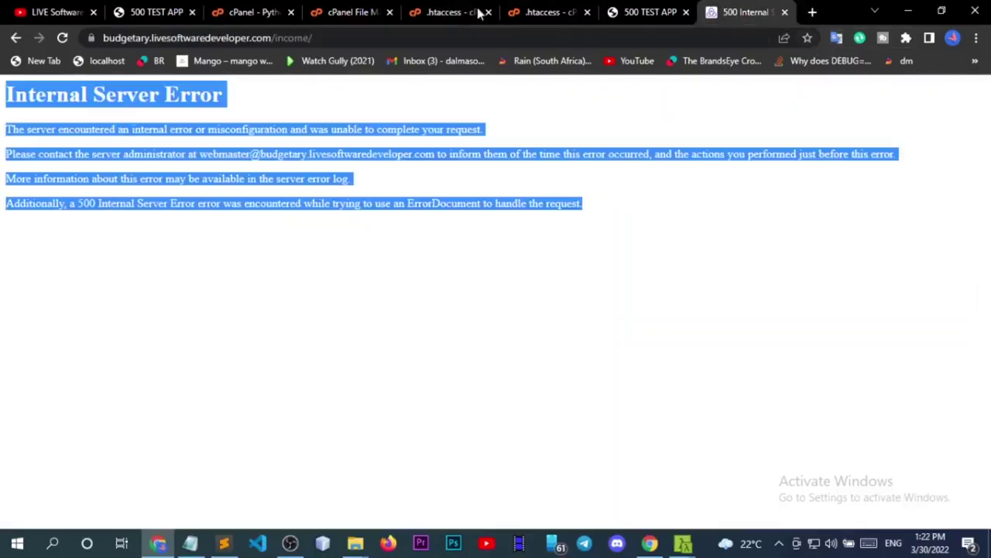
left_click(62, 37)
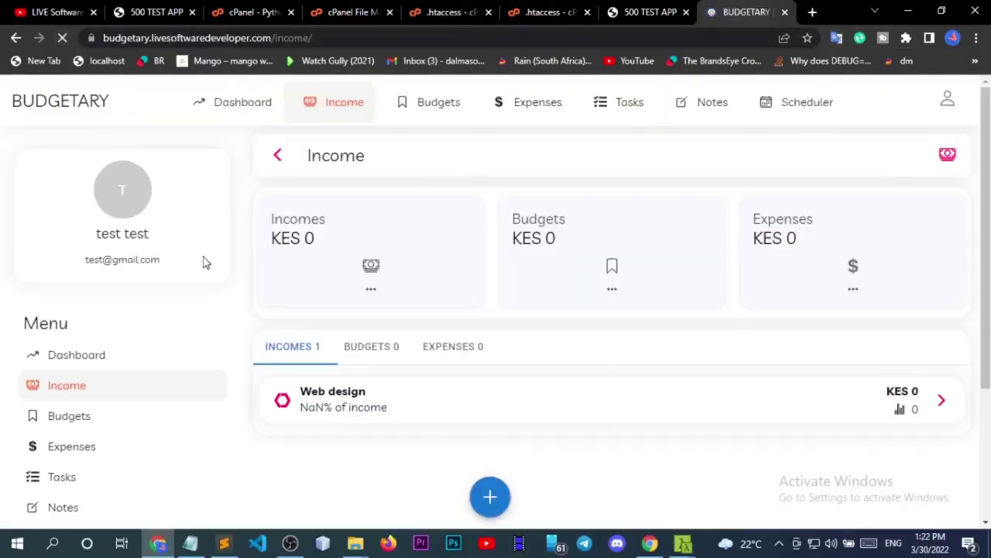
left_click(526, 109)
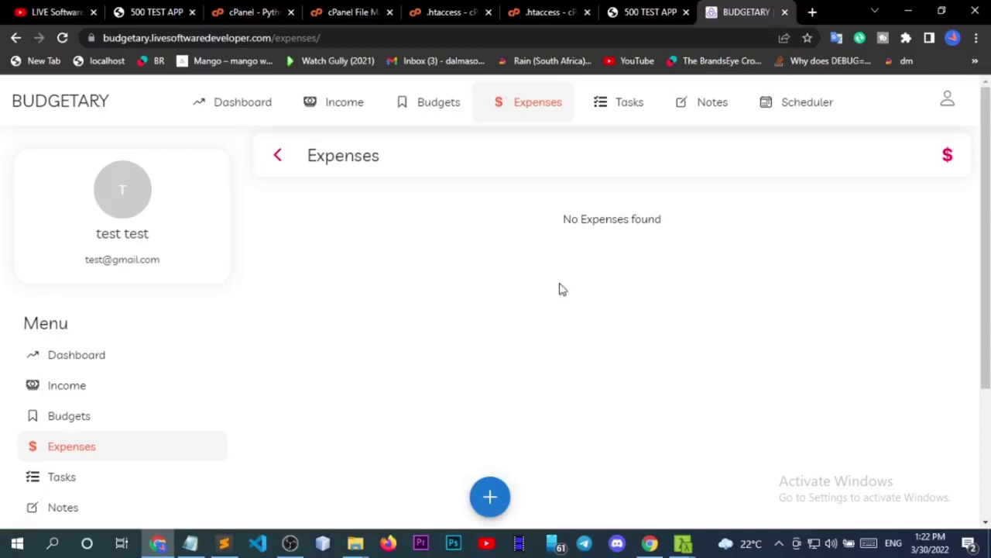
left_click(37, 11)
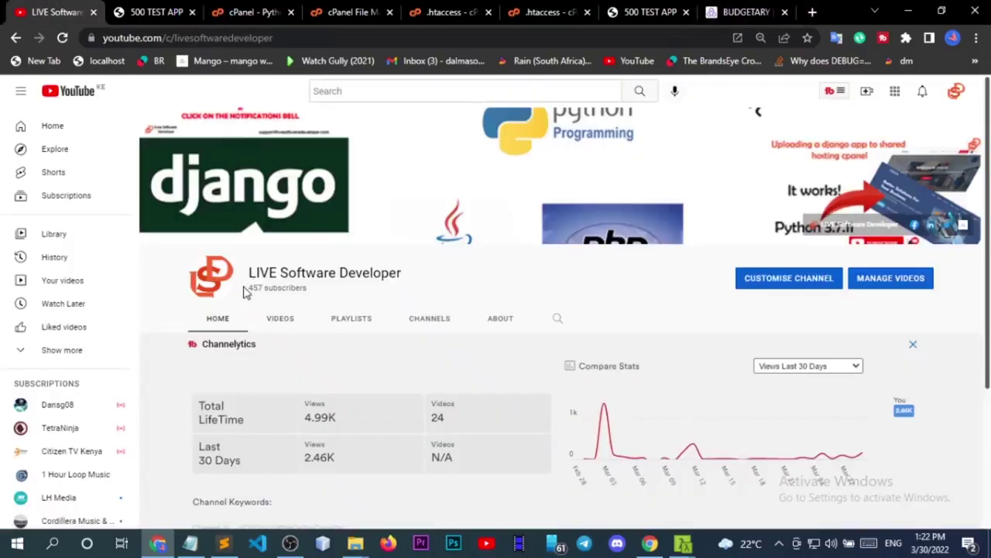
left_click_drag(246, 288, 308, 286)
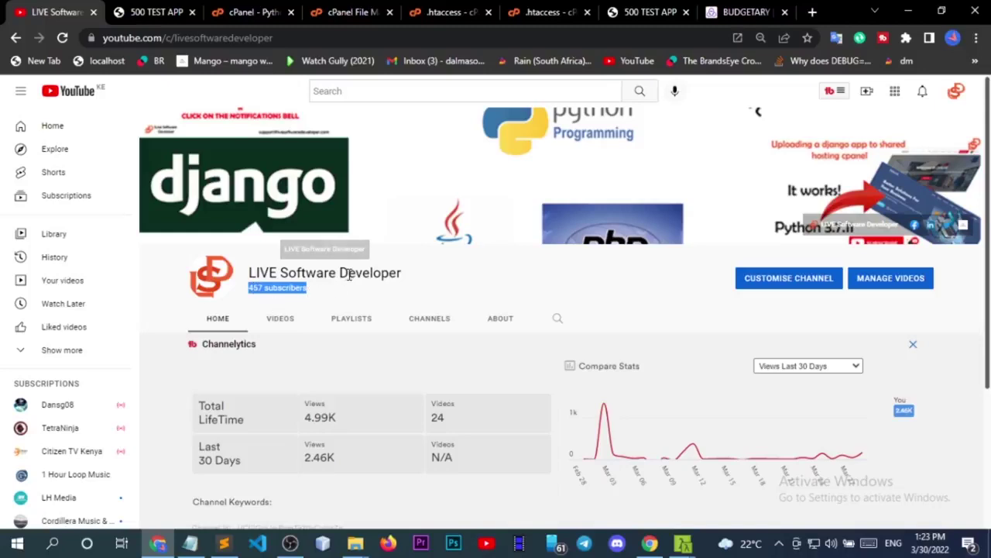
scroll(405, 326, "down", 3)
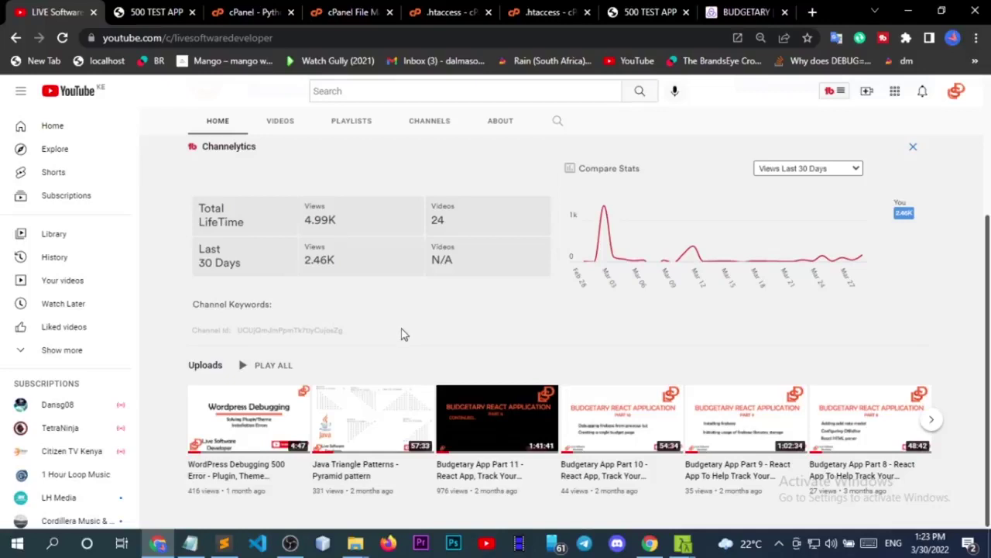
scroll(401, 335, "up", 3)
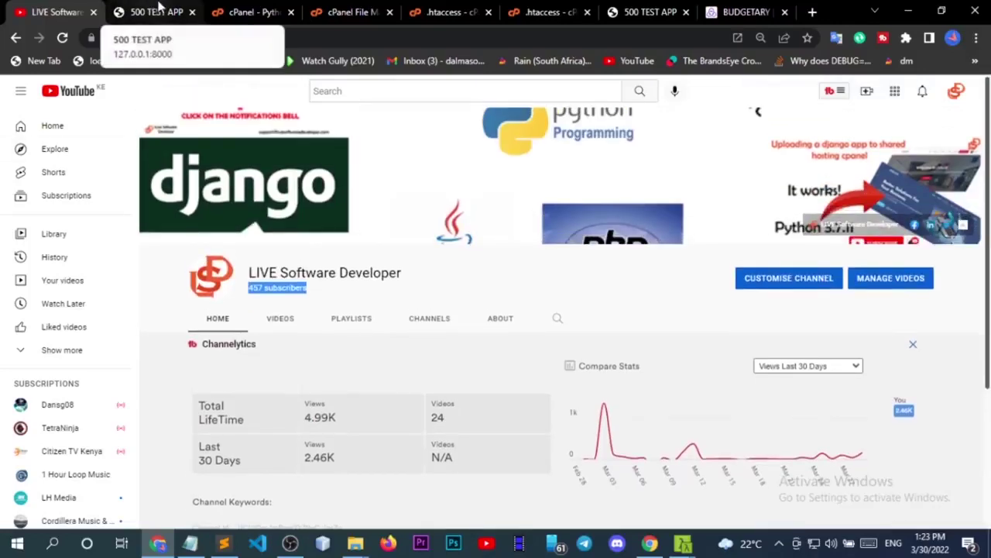